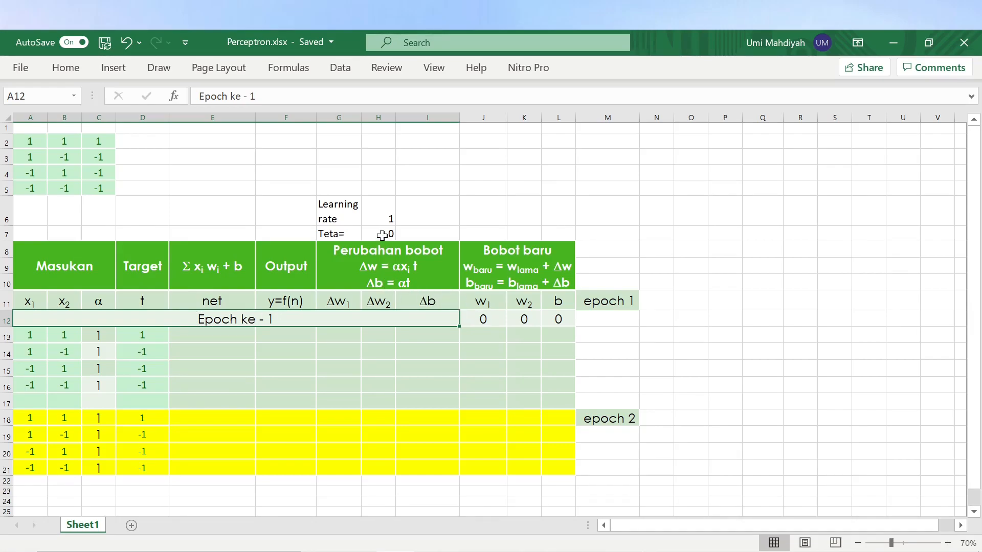
Enter the first case of the output rule across N6:Q6 as y, 1, jika and net >0
left_click(379, 215)
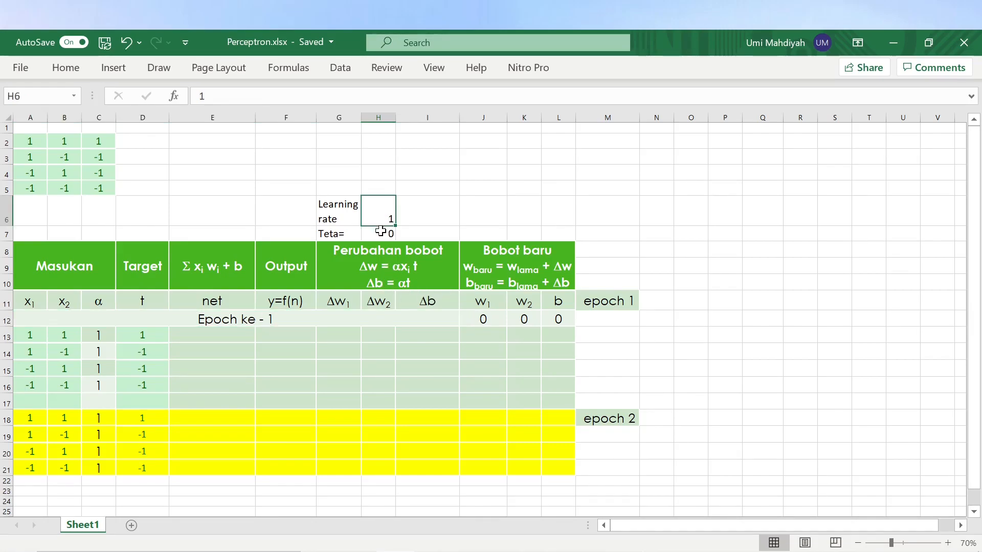
left_click(387, 235)
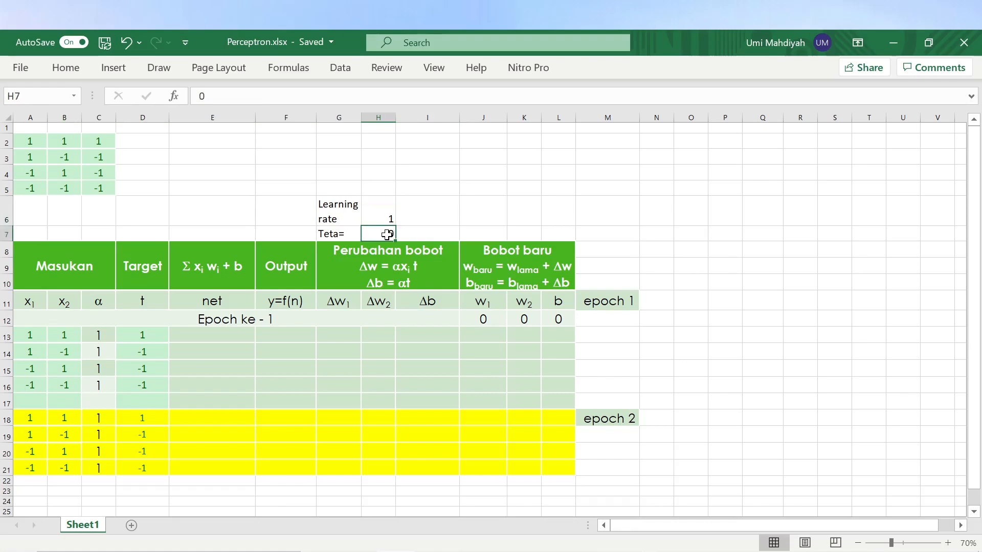
left_click(673, 222)
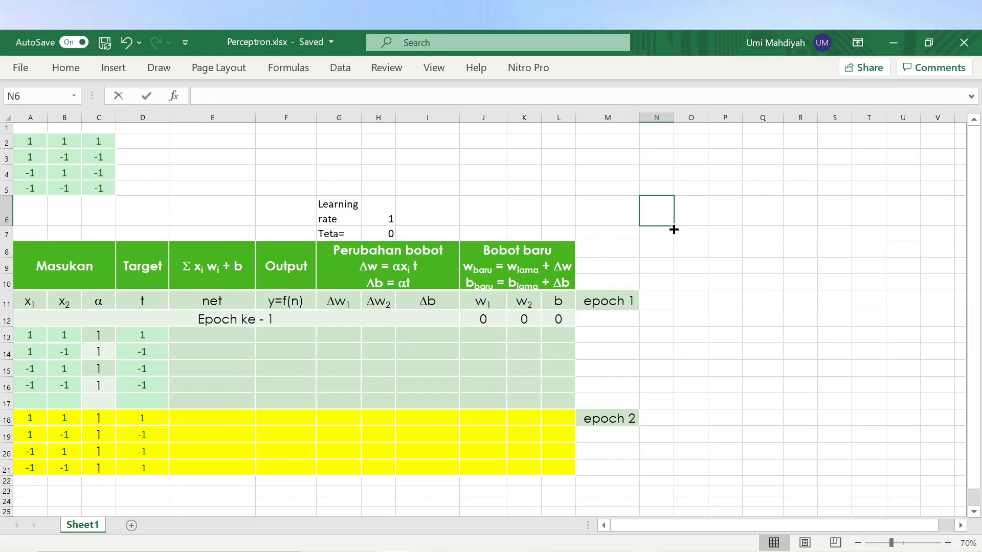
type("y")
key("Tab")
type("1")
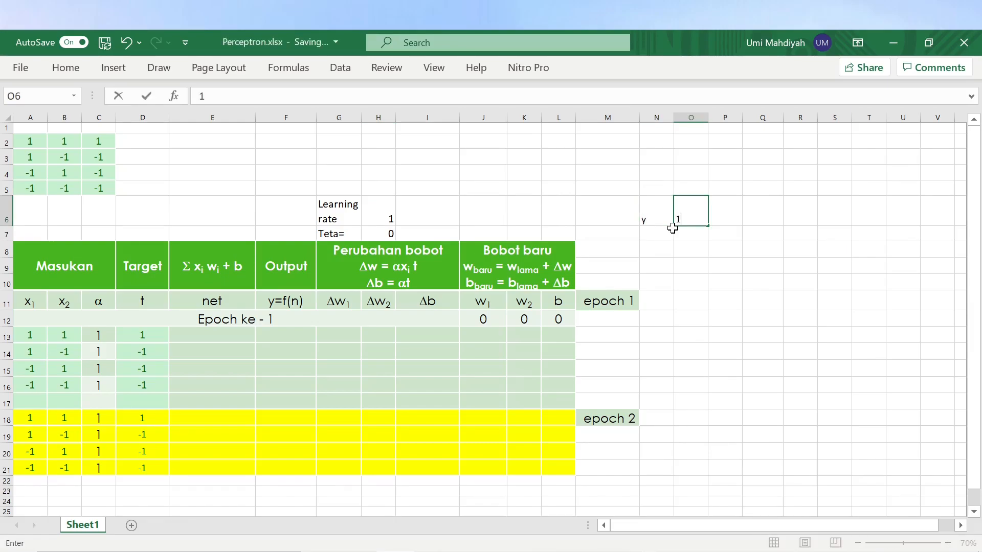
key("Tab")
type("jika")
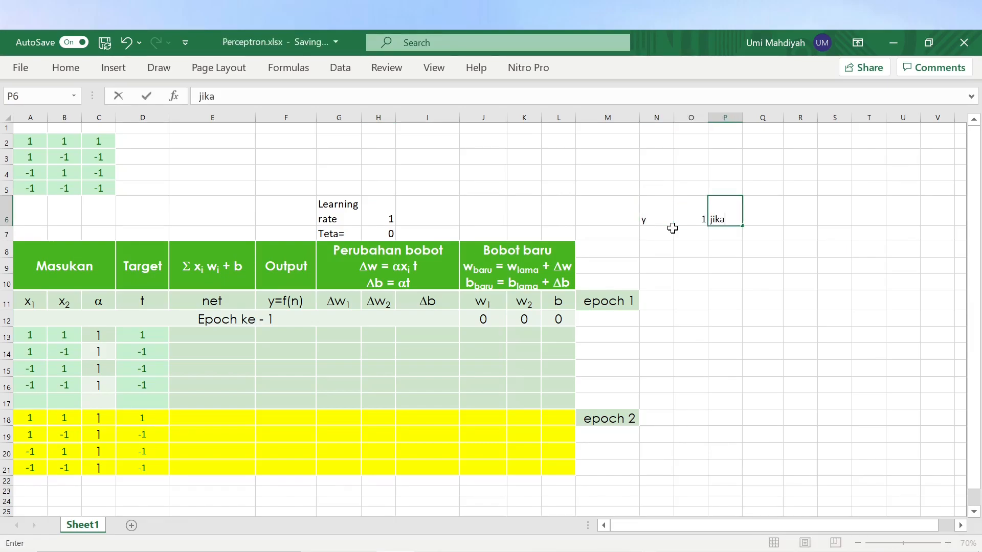
key("Tab")
type("net")
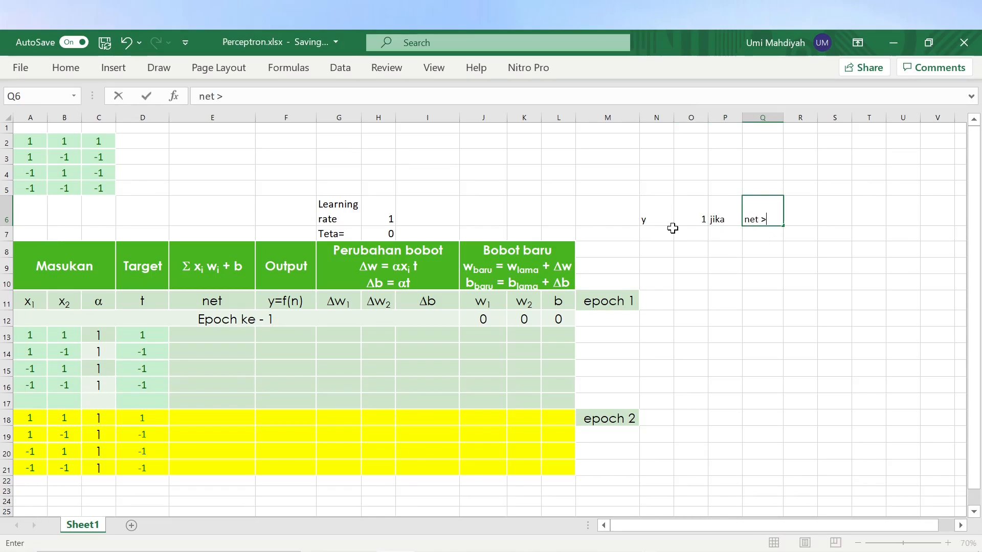
key("Return")
Enter the second case of the output rule across O7:Q7 as 0, jika and the text -0<net<0
key("Left")
key("Left")
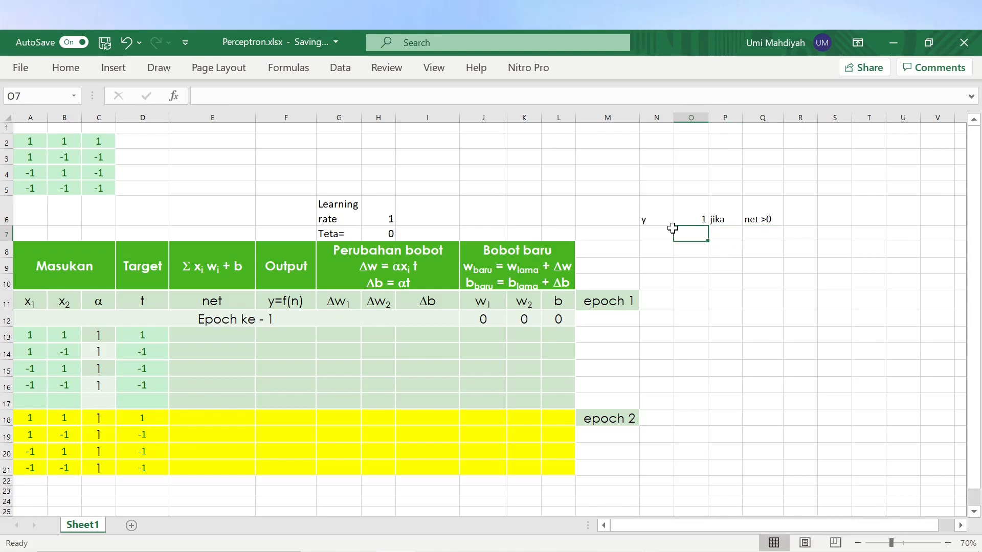
type("0")
key("Tab")
type("jika")
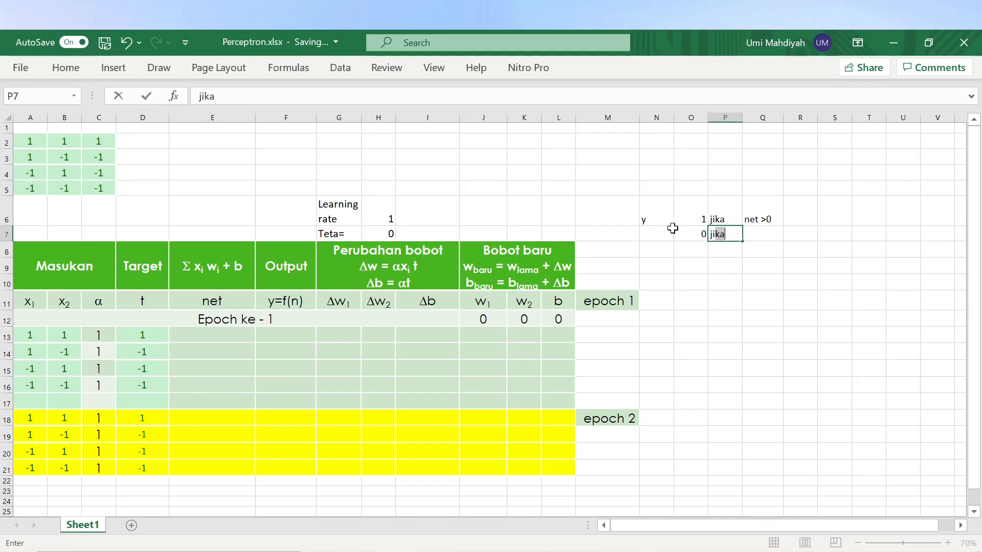
key("Tab")
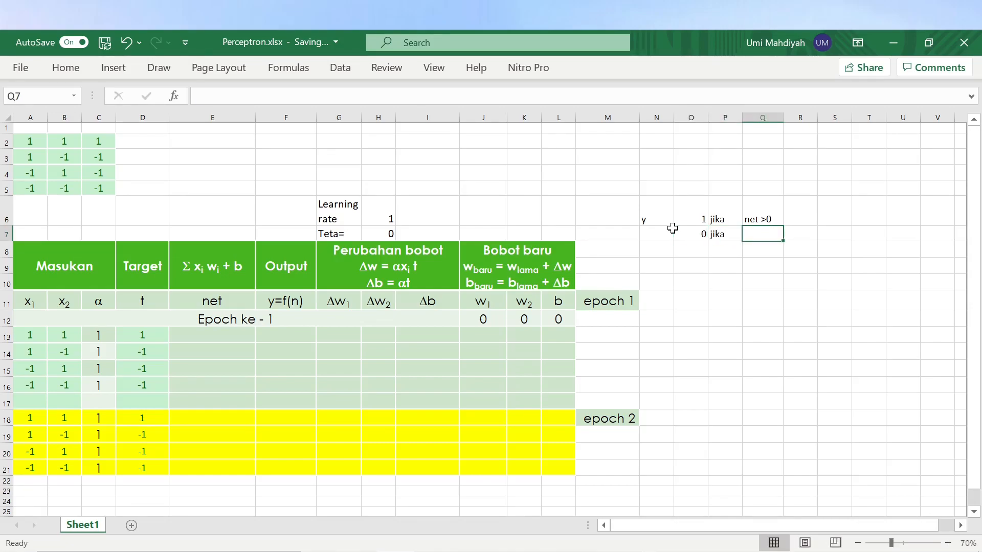
type("-0")
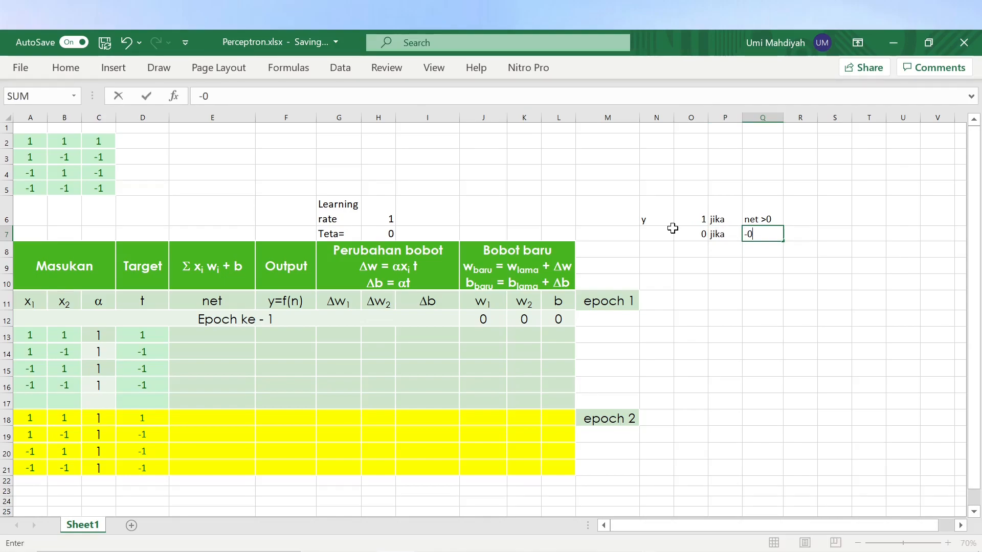
key("BackSpace")
key("BackSpace")
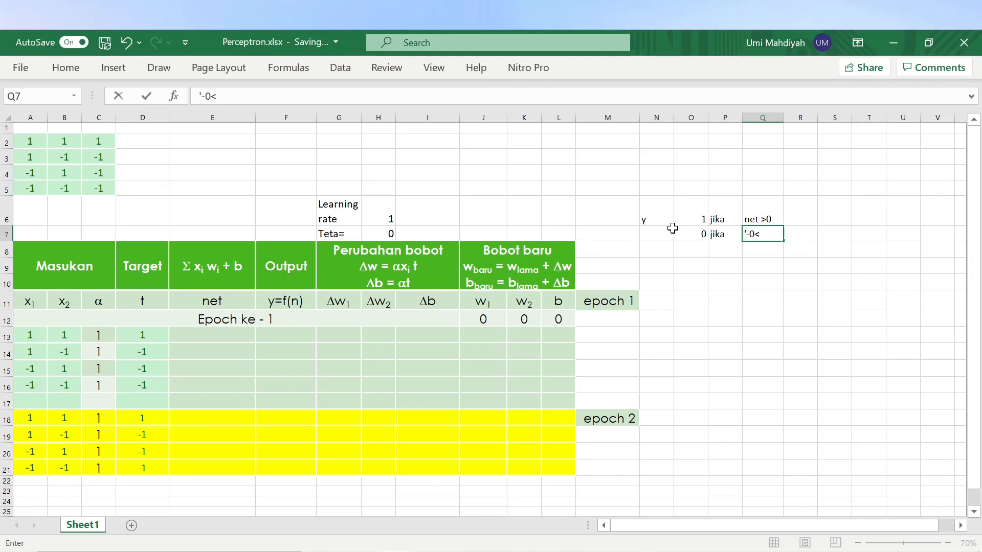
type("t<0")
key("Return")
Enter =0 in R7 beside the second case and set that cell's font size to 14
key("Up")
key("Right")
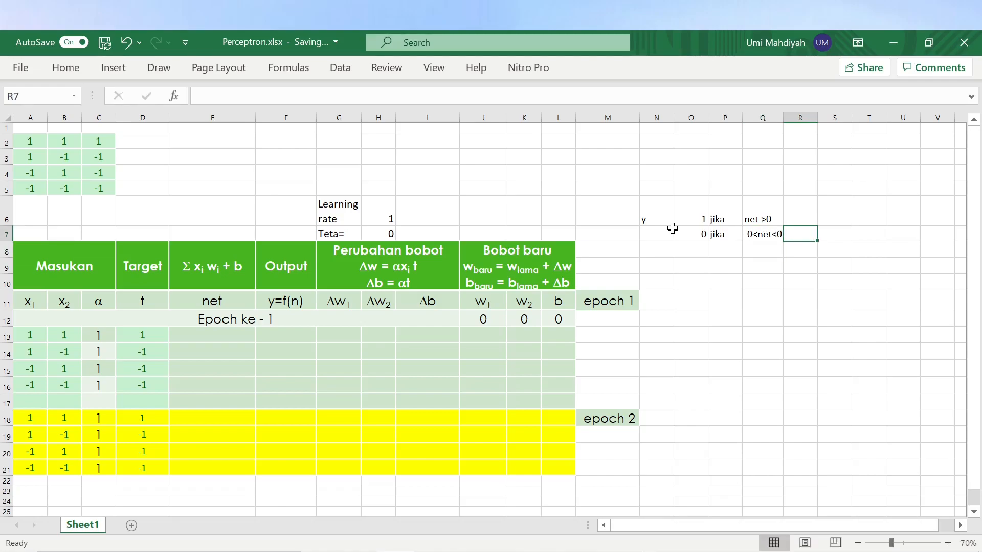
type("=0")
key("Return")
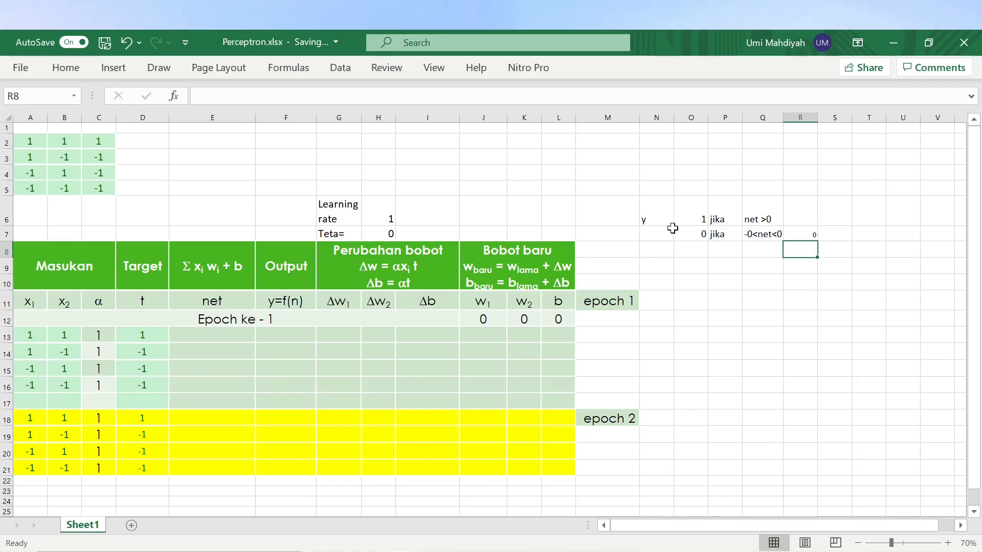
left_click(807, 222)
left_click(807, 230)
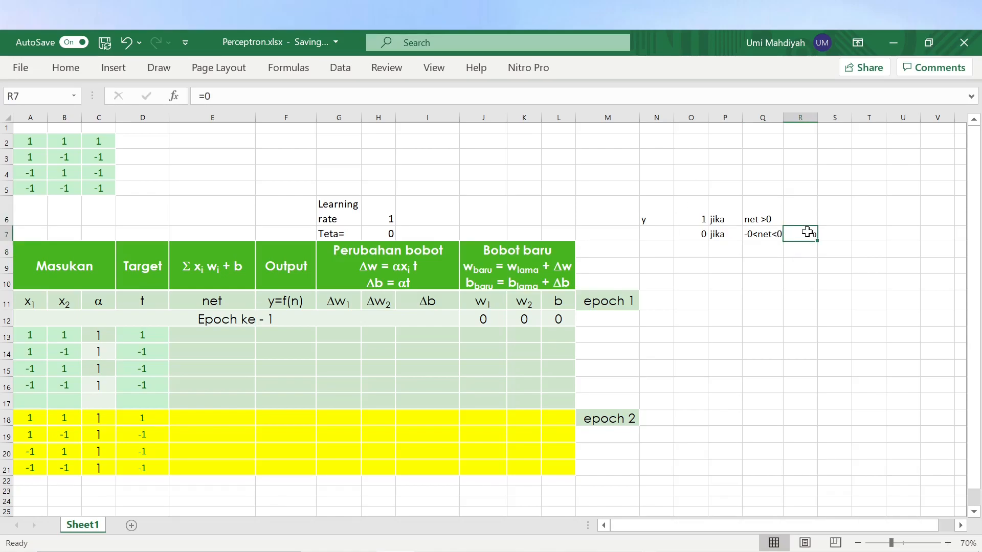
left_click(78, 72)
left_click(195, 97)
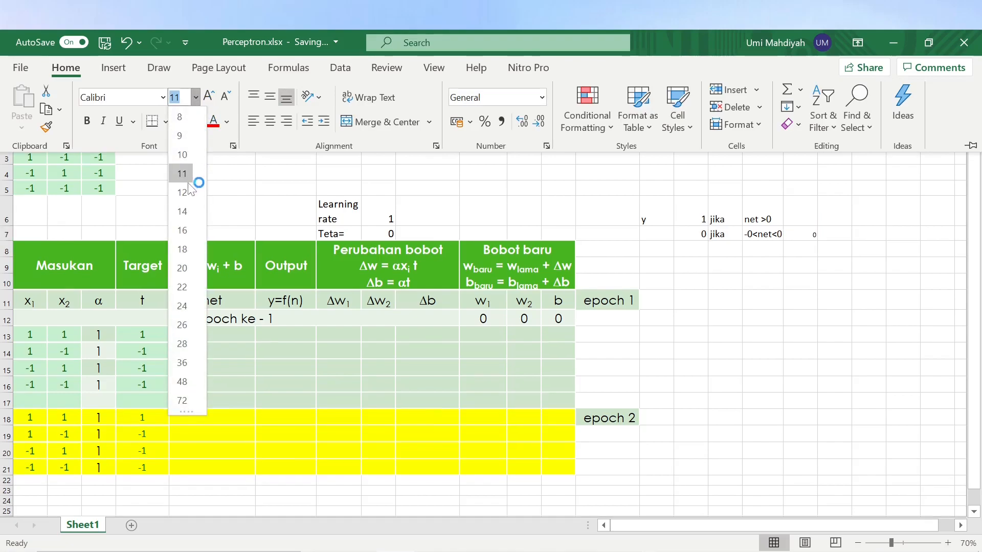
left_click(182, 211)
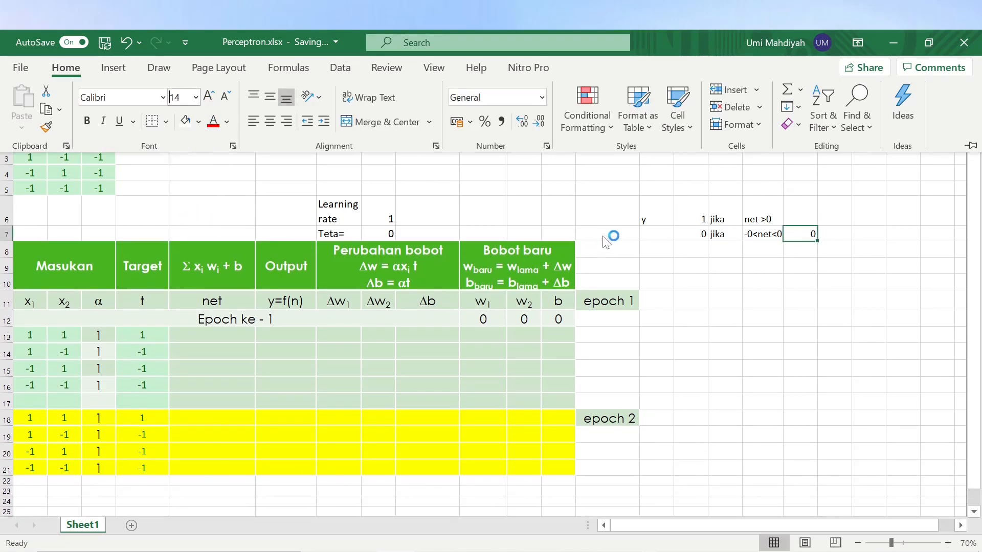
Enter the third case of the output rule across O8:Q8 as -1, jika and net<0
left_click(696, 252)
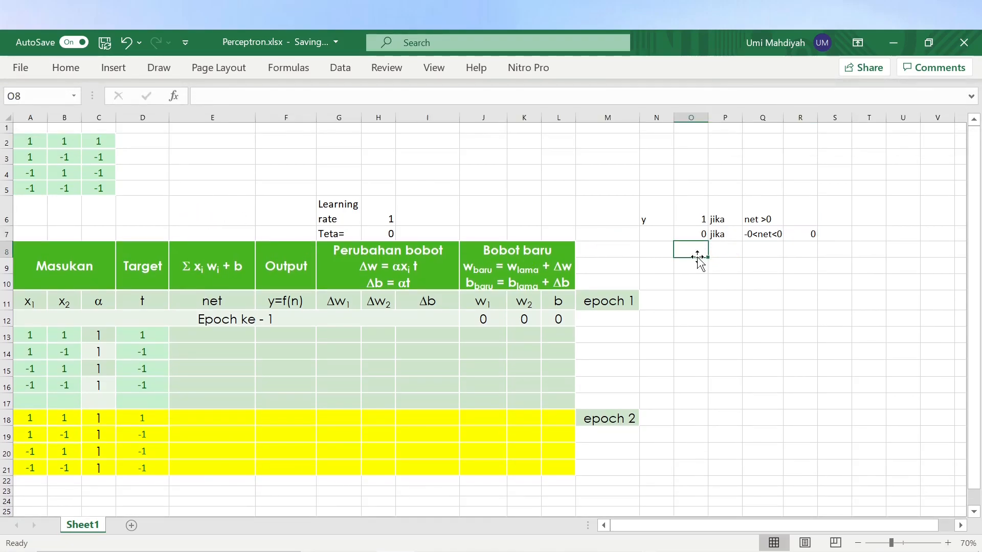
type("-1")
key("Tab")
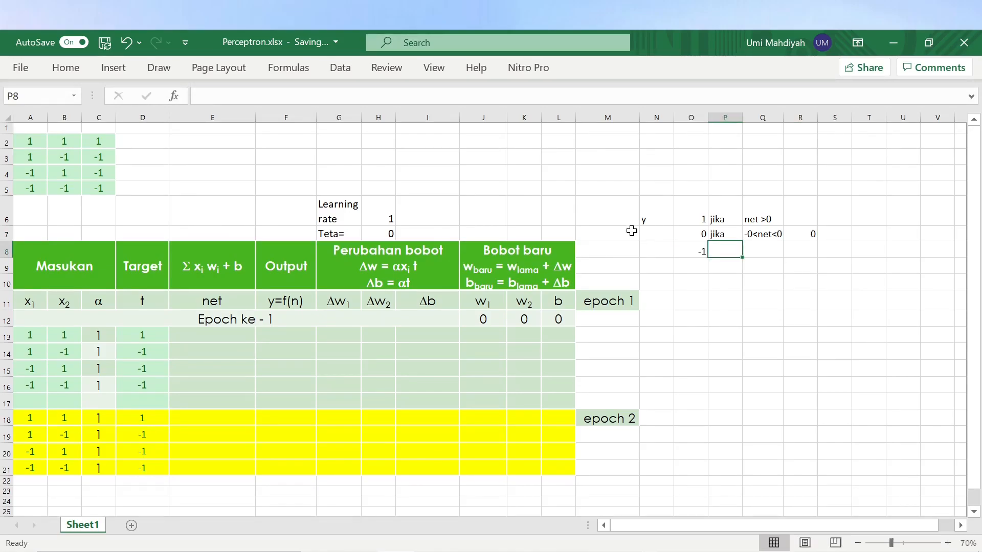
type("jika")
key("Tab")
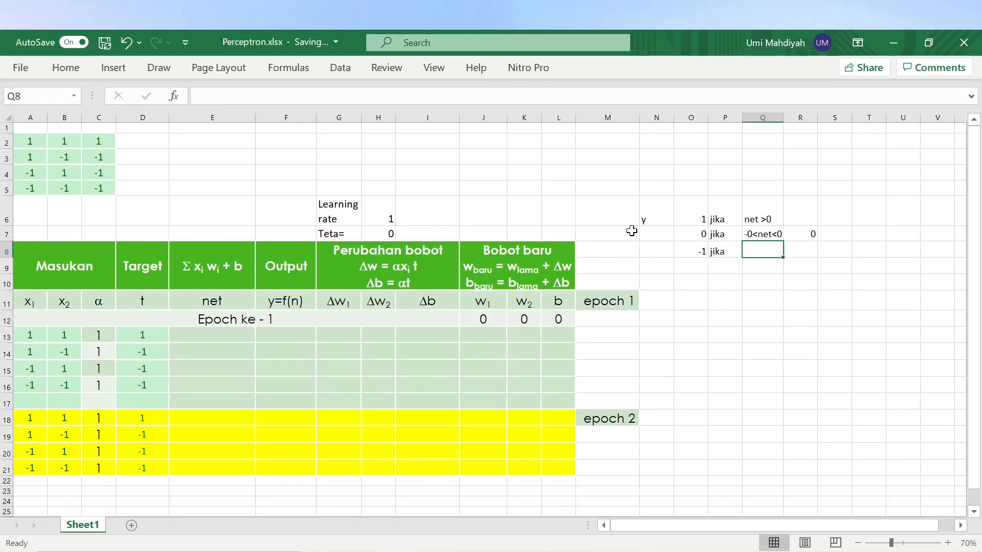
type("net")
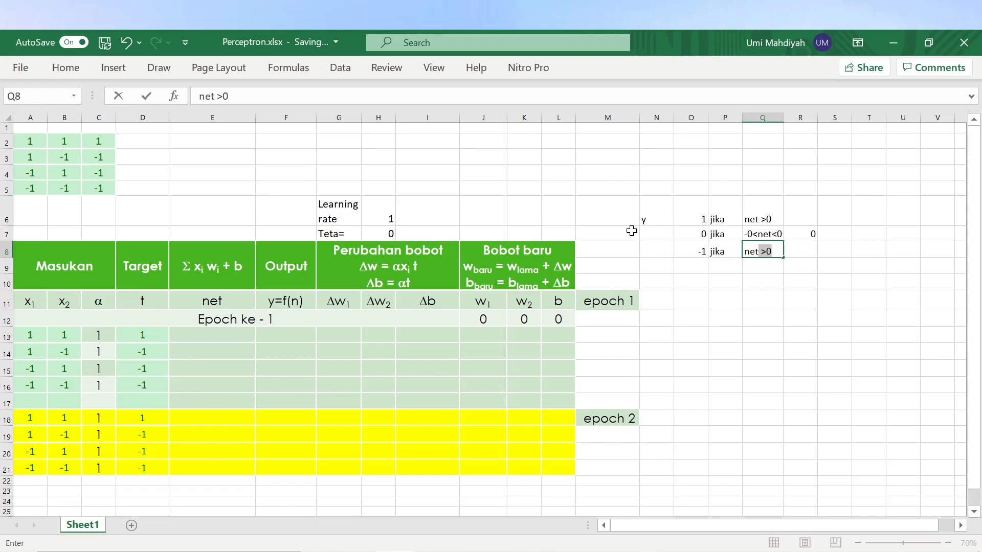
key("BackSpace")
key("BackSpace")
type("<")
key("Return")
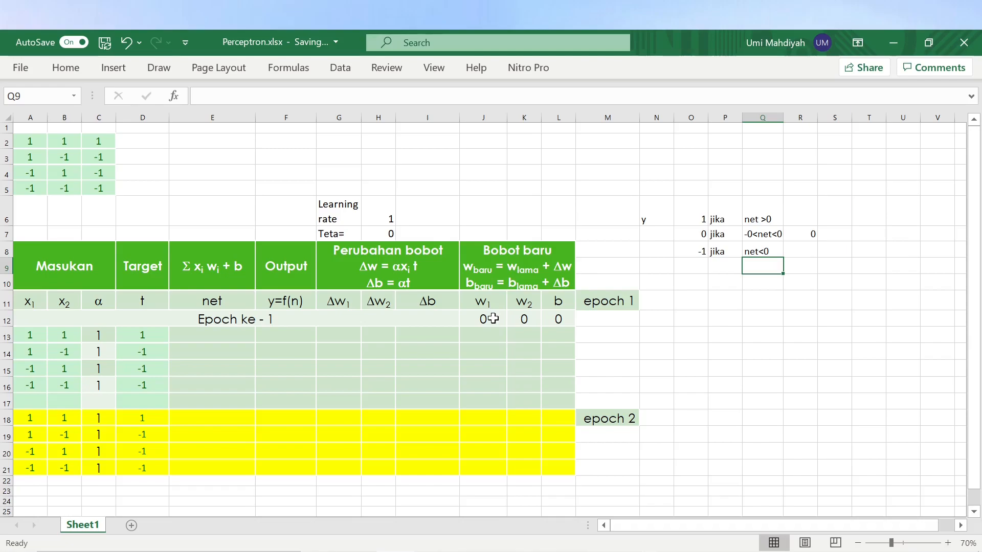
left_click_drag(493, 319, 555, 318)
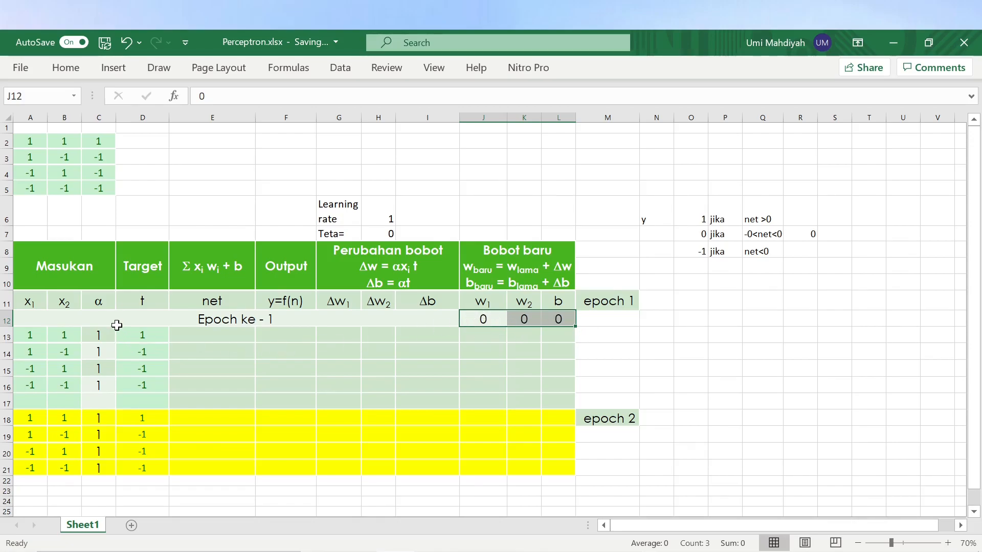
mouse_move(34, 306)
left_mouse_down()
mouse_move(53, 307)
mouse_move(40, 366)
mouse_move(36, 305)
left_mouse_up()
left_click(66, 310)
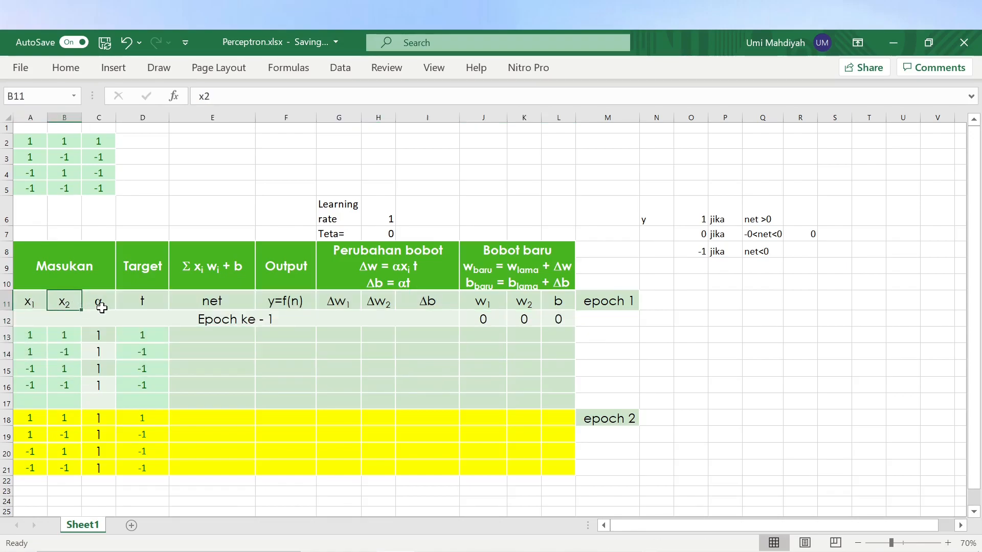
left_click(101, 303)
left_click(142, 301)
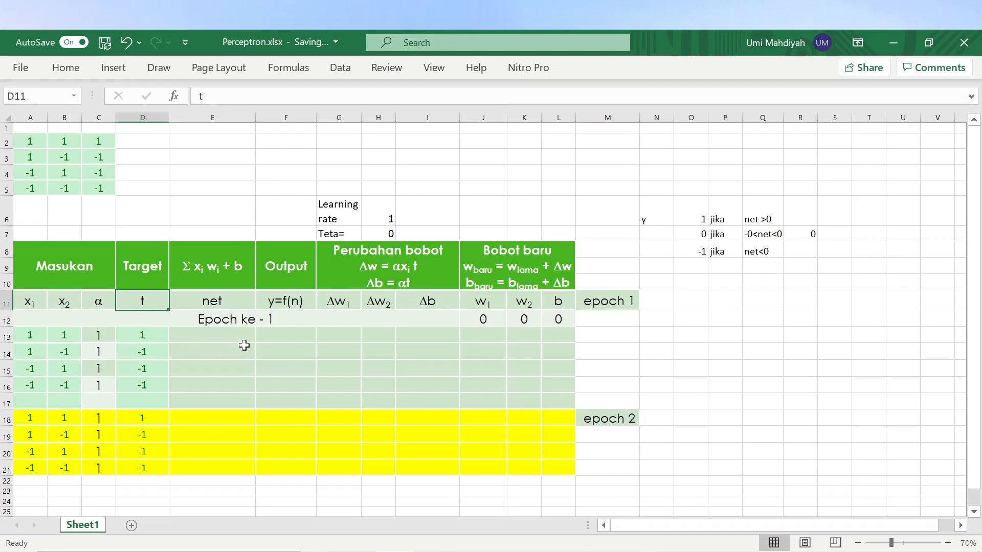
Calculate the net value for the first epoch 1 row in E13 with the formula =(A13*J12)+(B13*K12)+L12
left_click(231, 334)
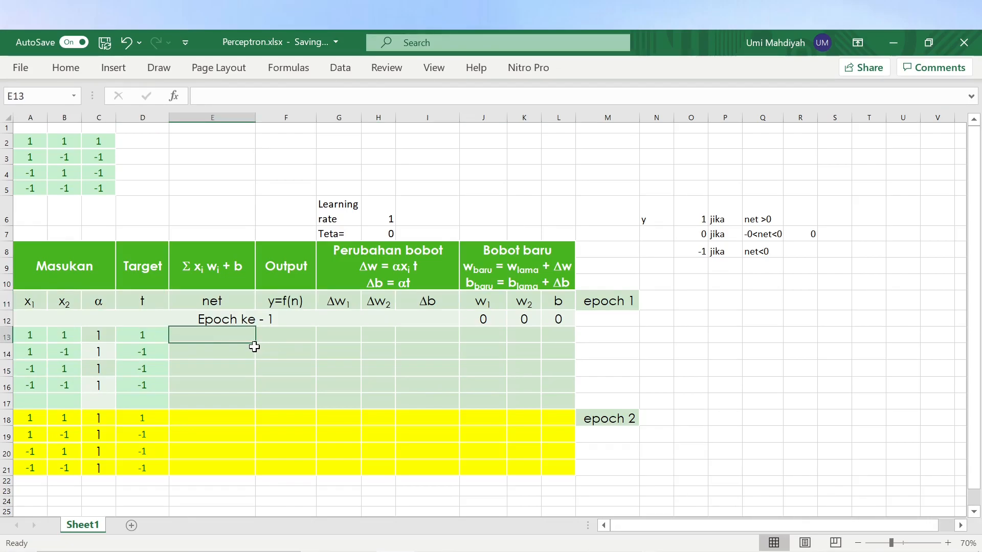
type("=(")
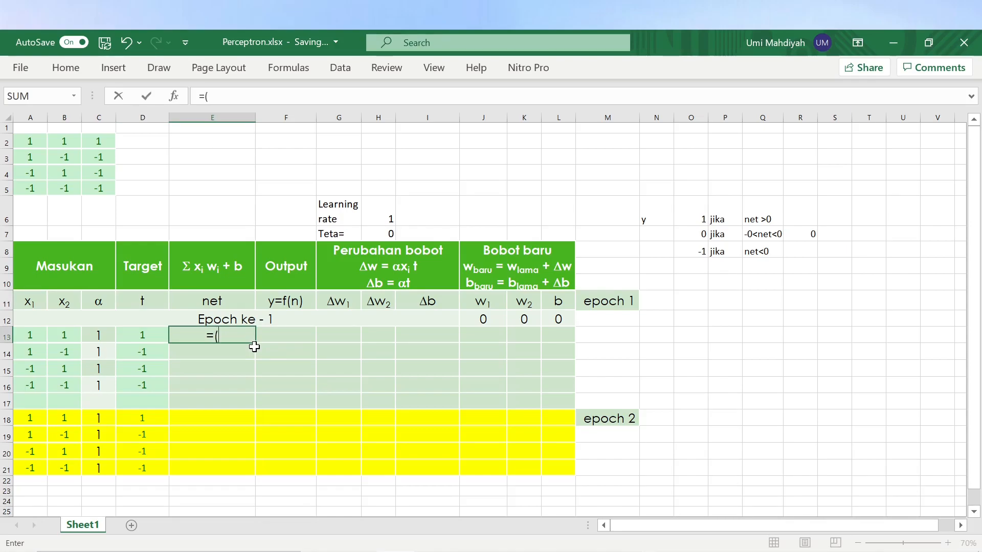
left_click(33, 336)
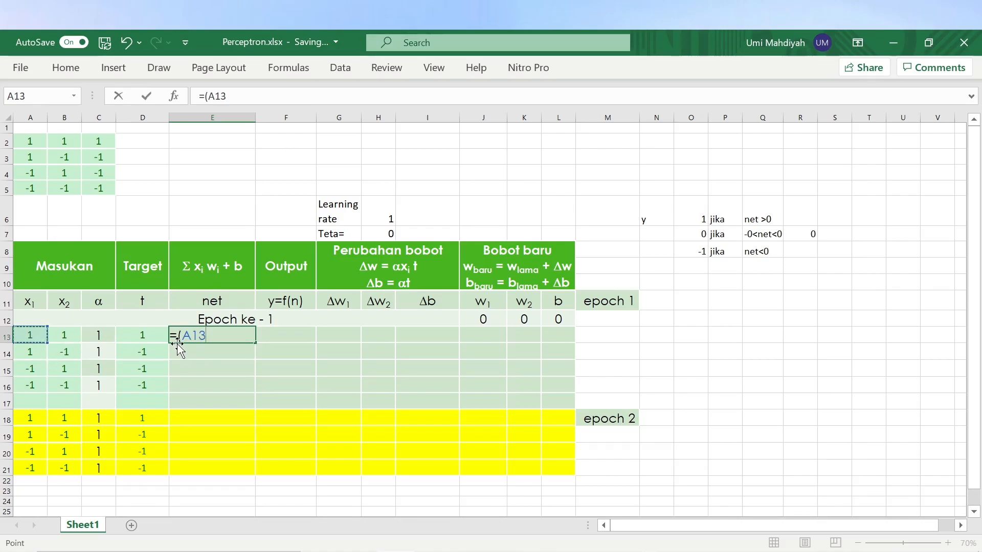
type("*")
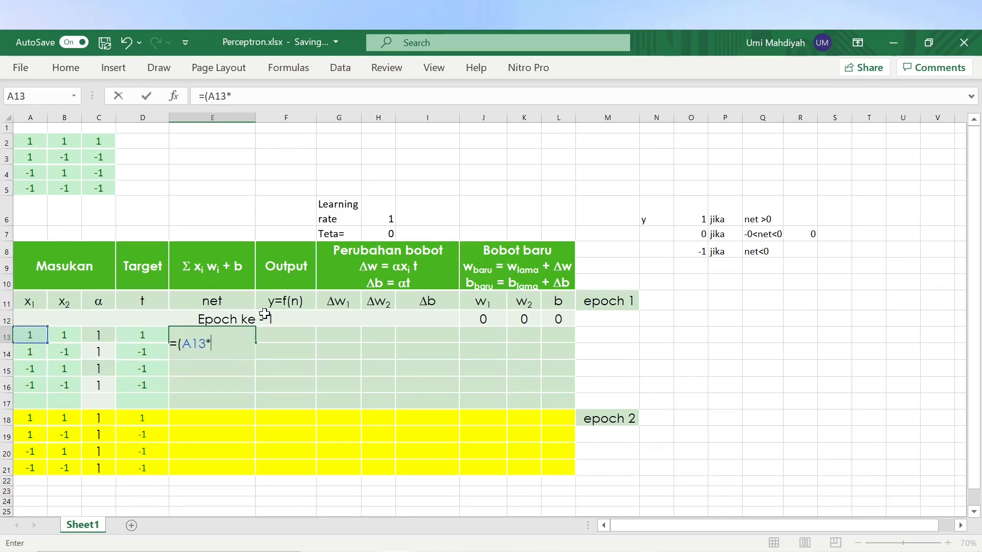
left_click(497, 315)
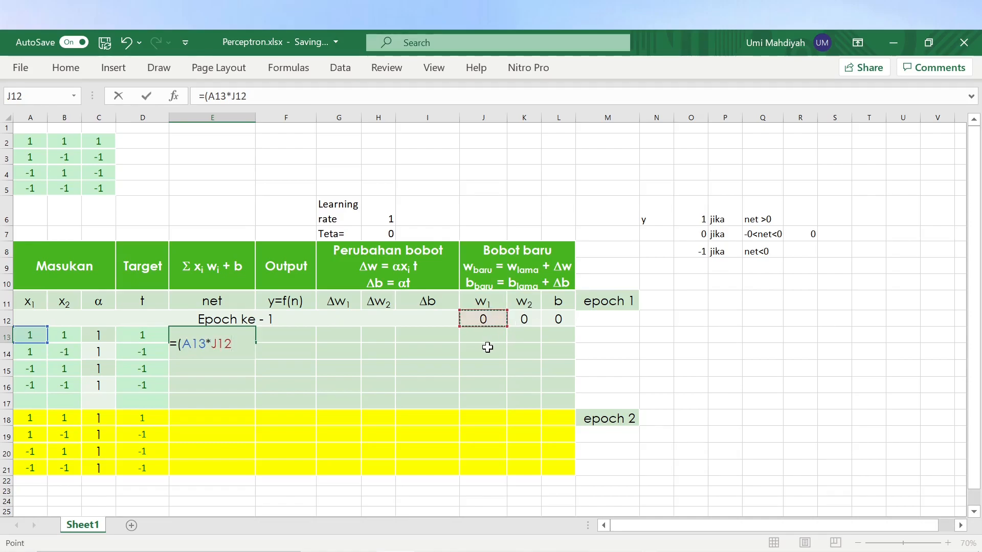
type(")+(")
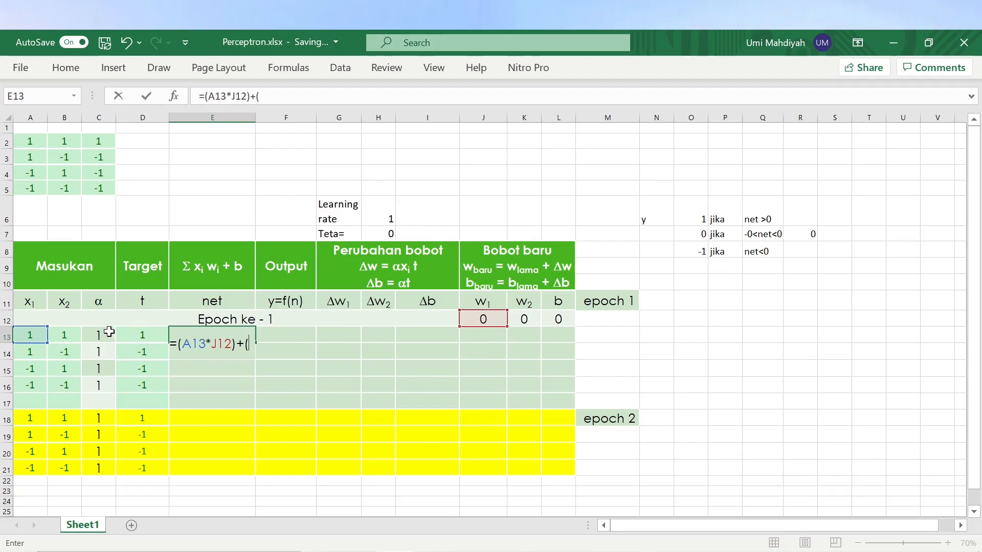
left_click(77, 338)
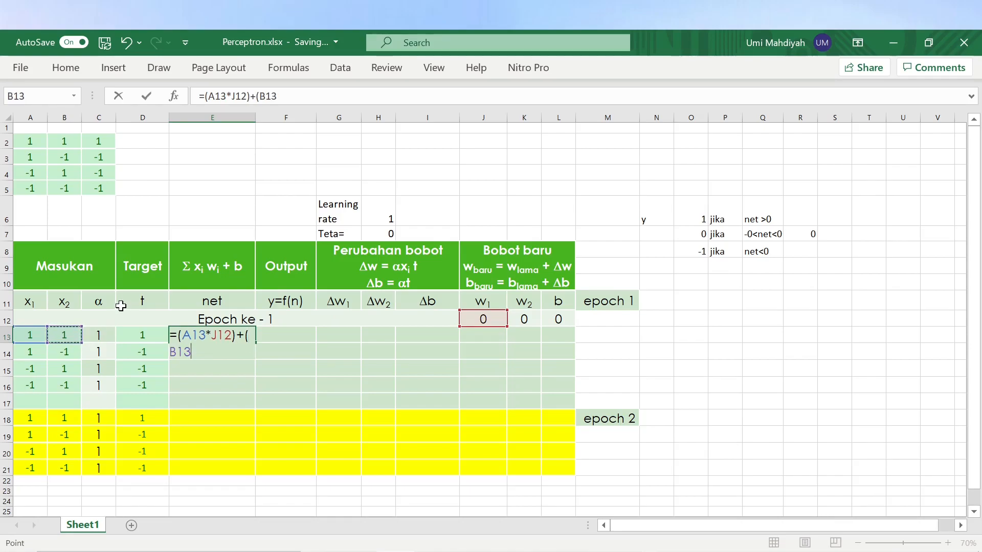
type("*")
left_click(526, 317)
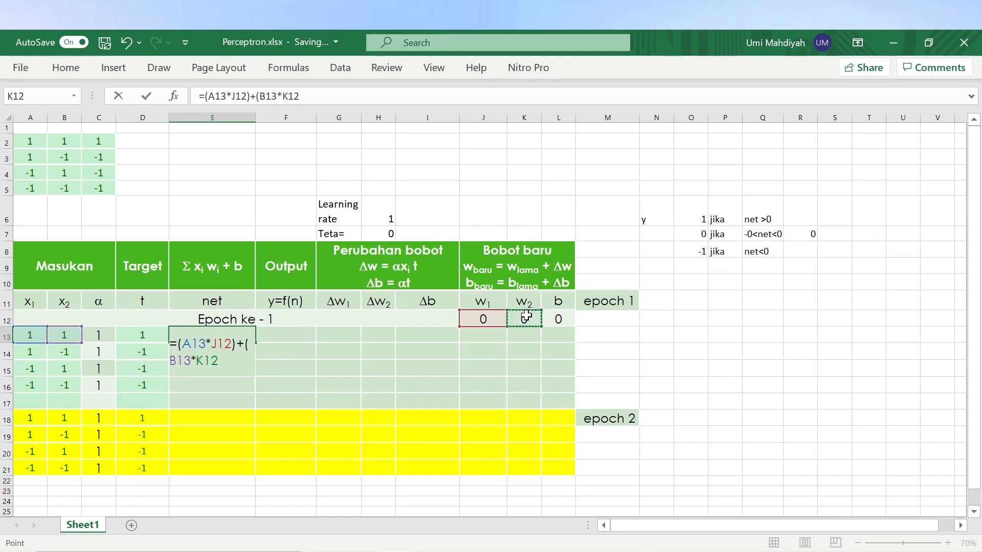
type(")+")
left_click(556, 318)
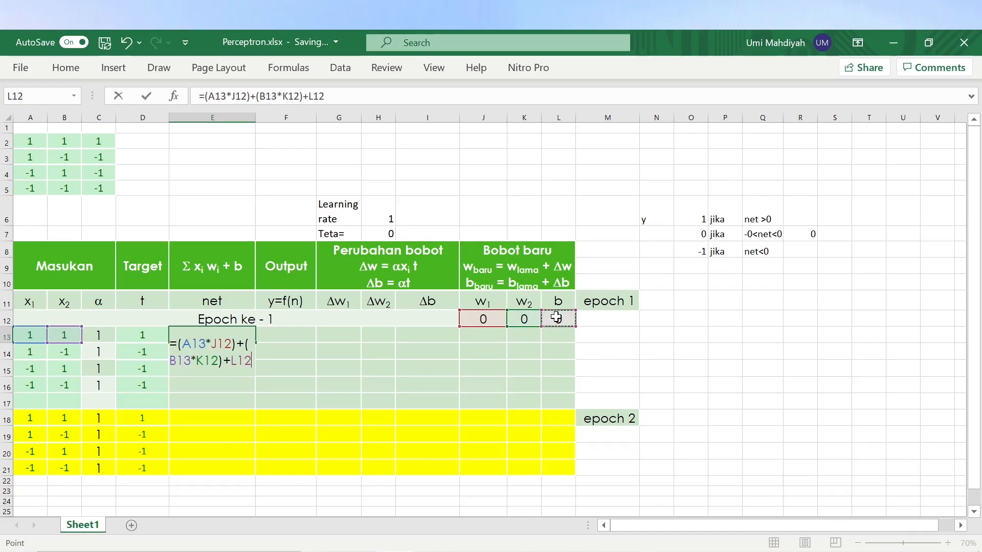
key("Return")
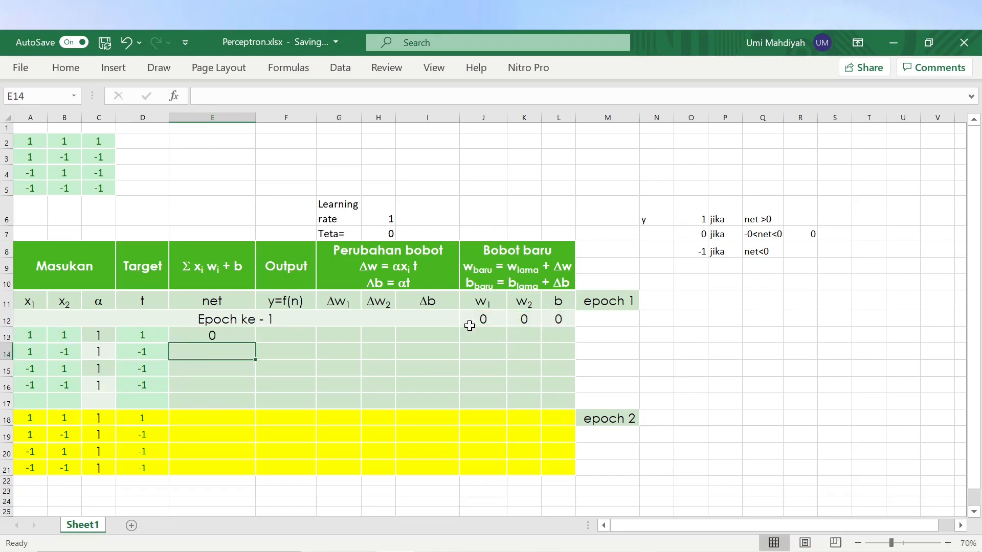
left_click(239, 334)
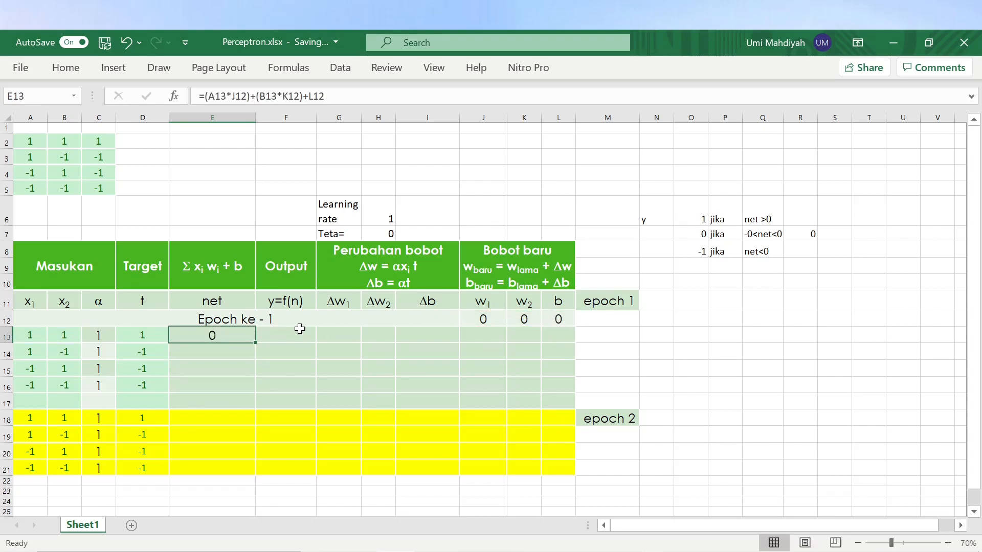
Begin the first epoch 1 row's output formula in F13 with the condition =IF(E13>0;1
left_click(298, 333)
type("=")
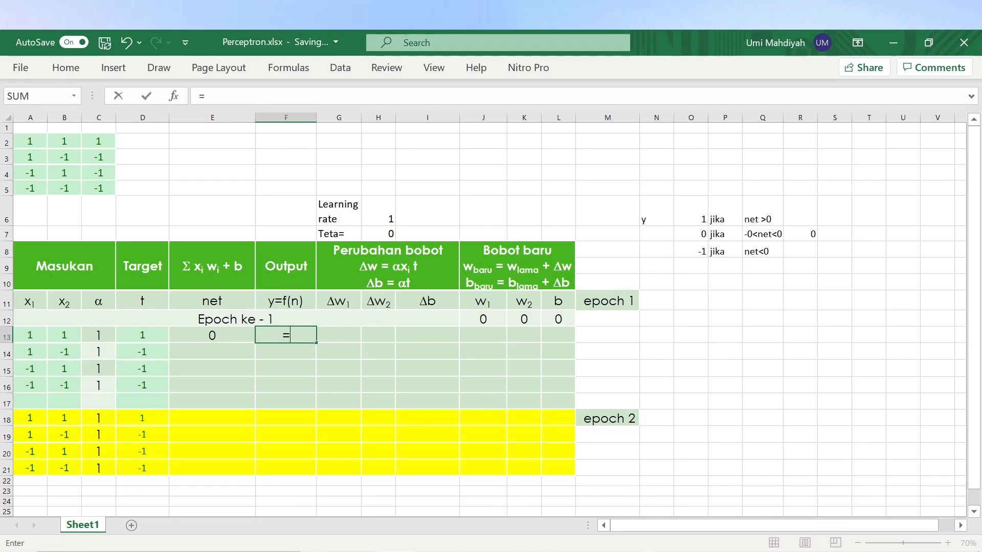
type("if")
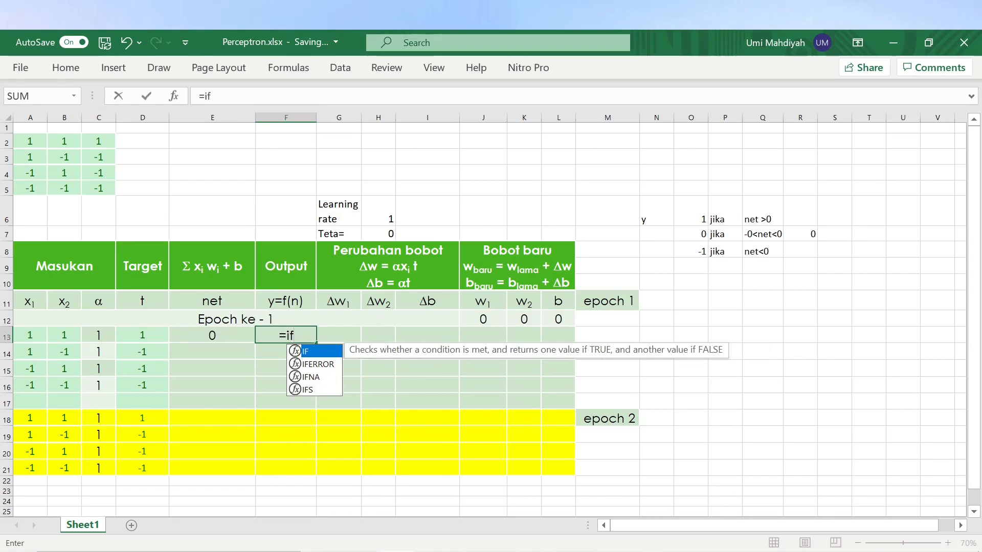
key("Tab")
type("ne")
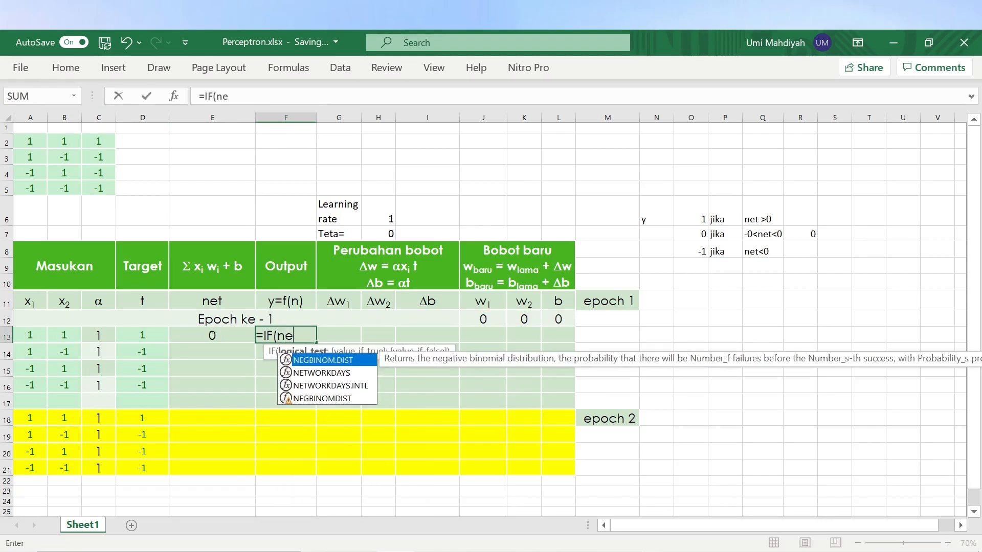
key("BackSpace")
key("BackSpace")
left_click(212, 336)
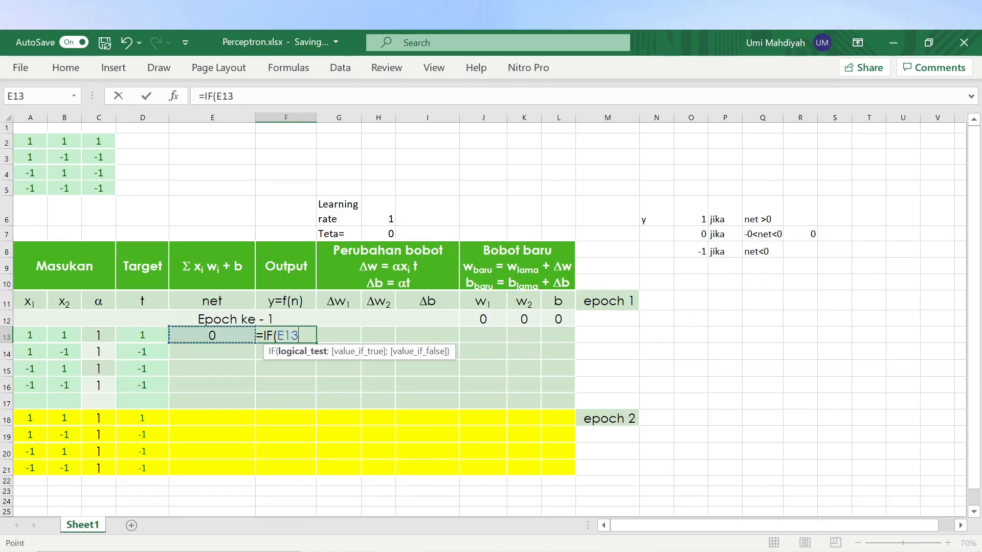
type("<")
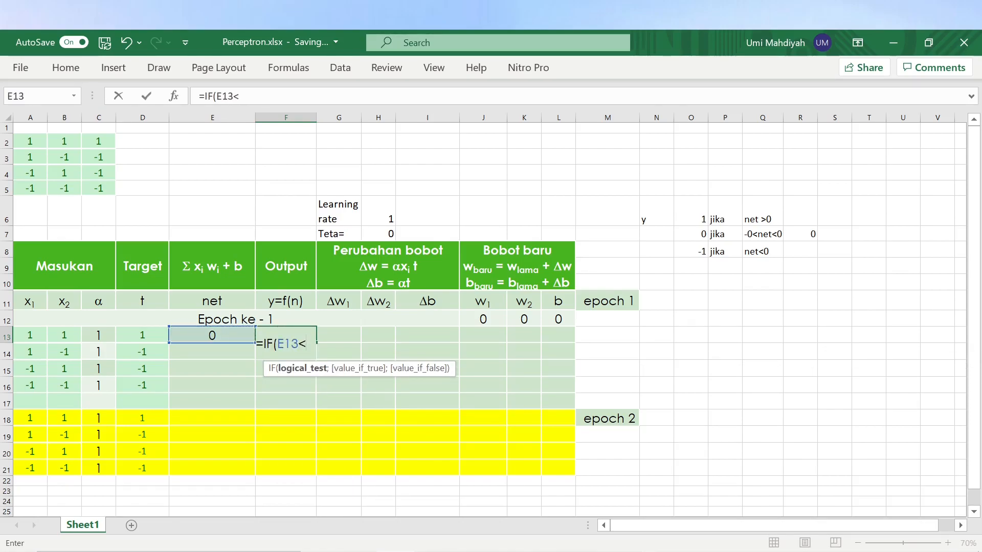
type("0;")
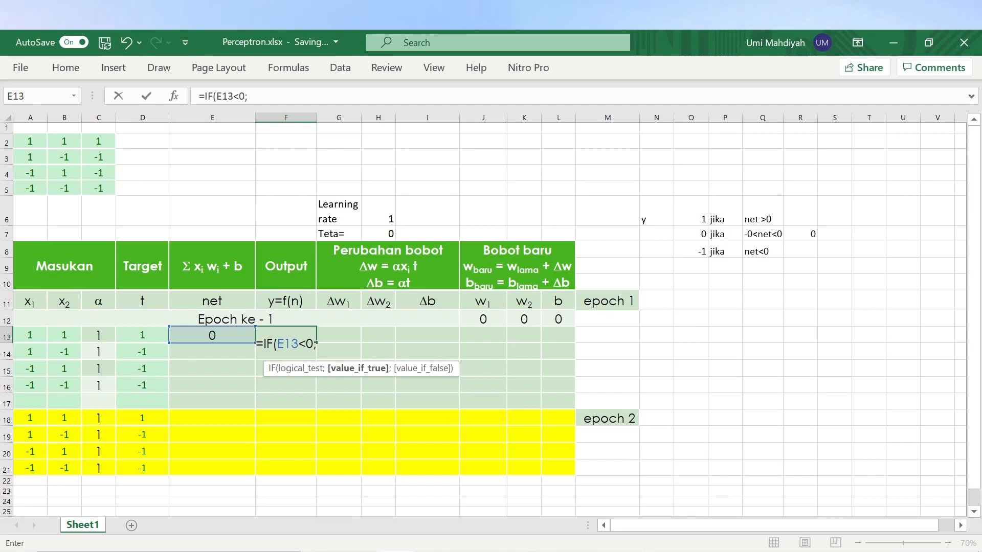
key("BackSpace")
key("BackSpace")
type(">")
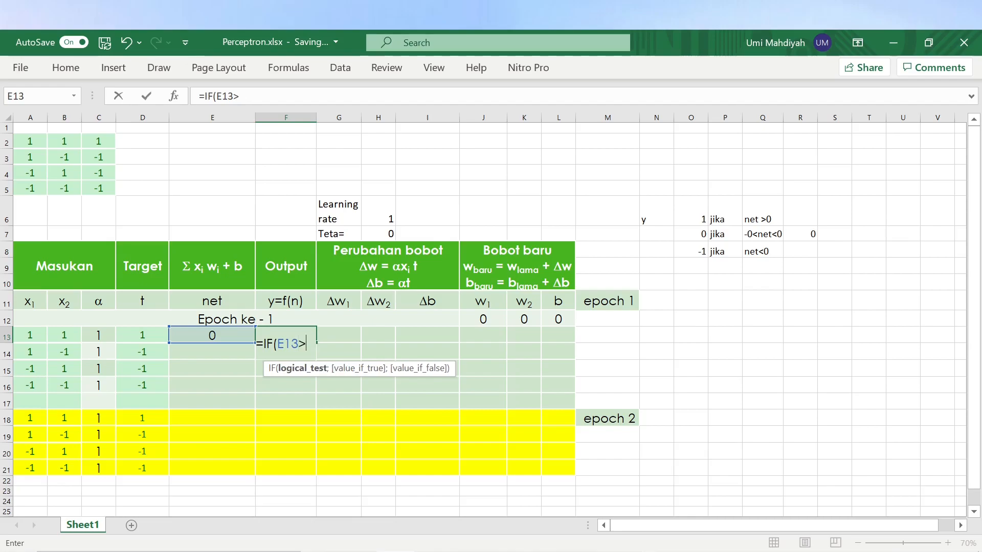
type("0;1")
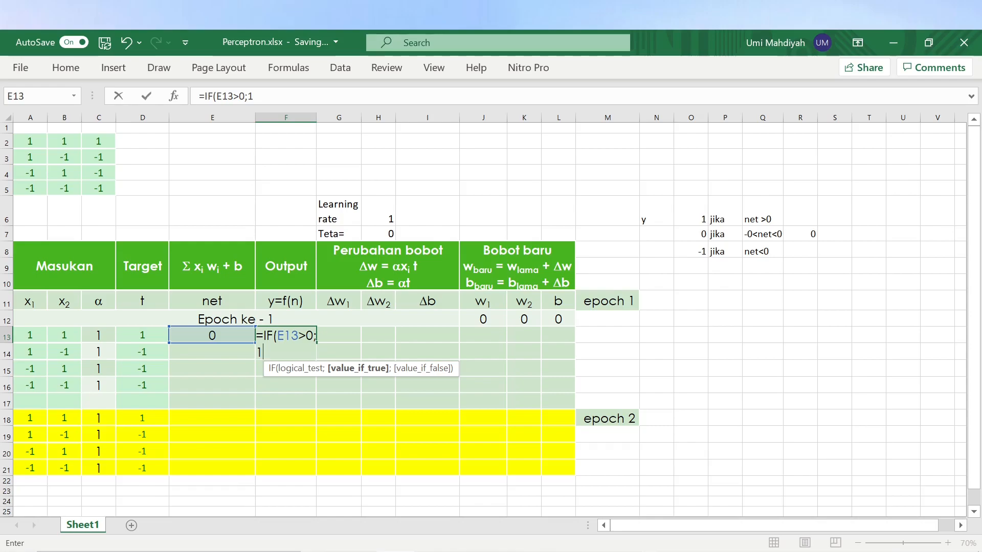
Complete the F13 output formula with a nested zero test, making it =IF(E13>0;1;(IF(E13=0;0;1)))
type(";(IF(")
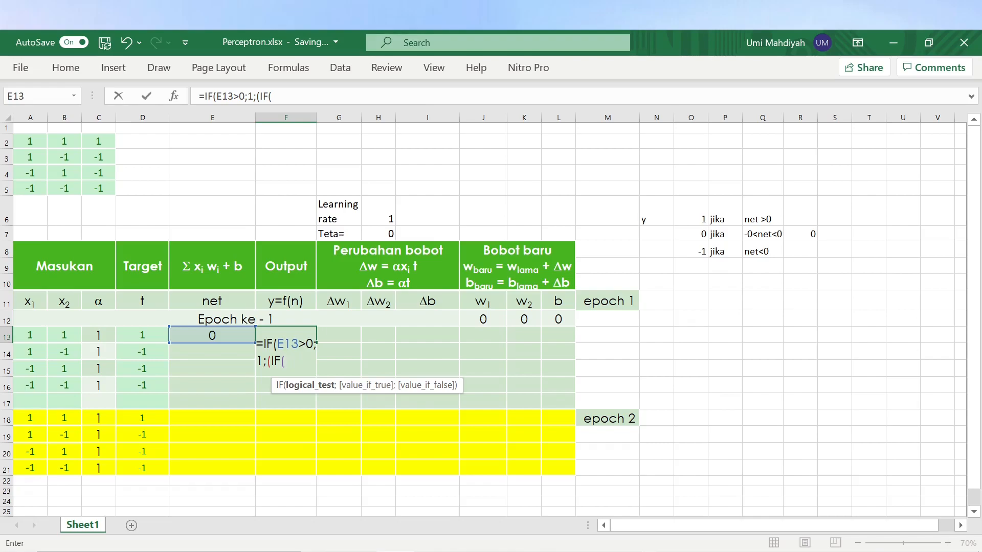
type("net")
key("BackSpace")
key("BackSpace")
key("BackSpace")
left_click(229, 336)
type("=")
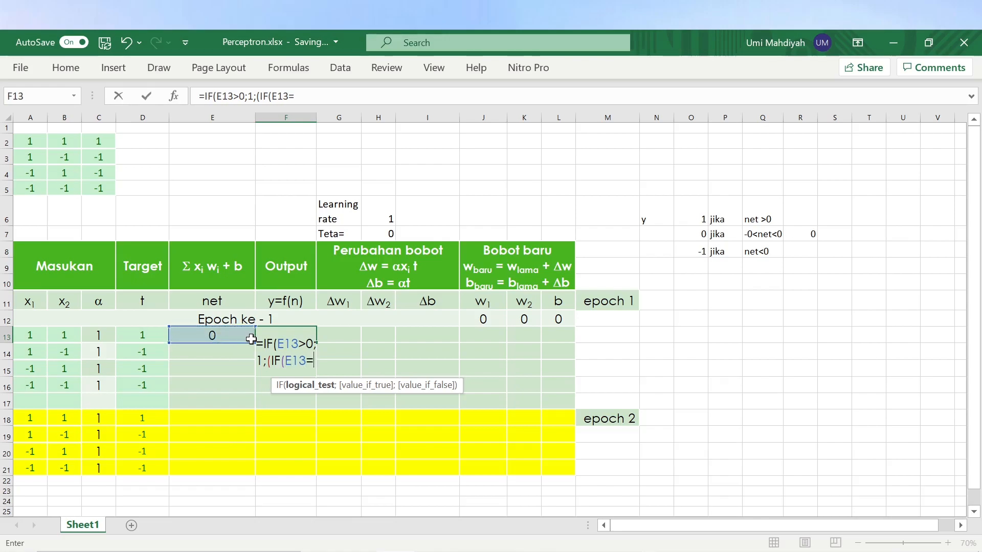
type("0;")
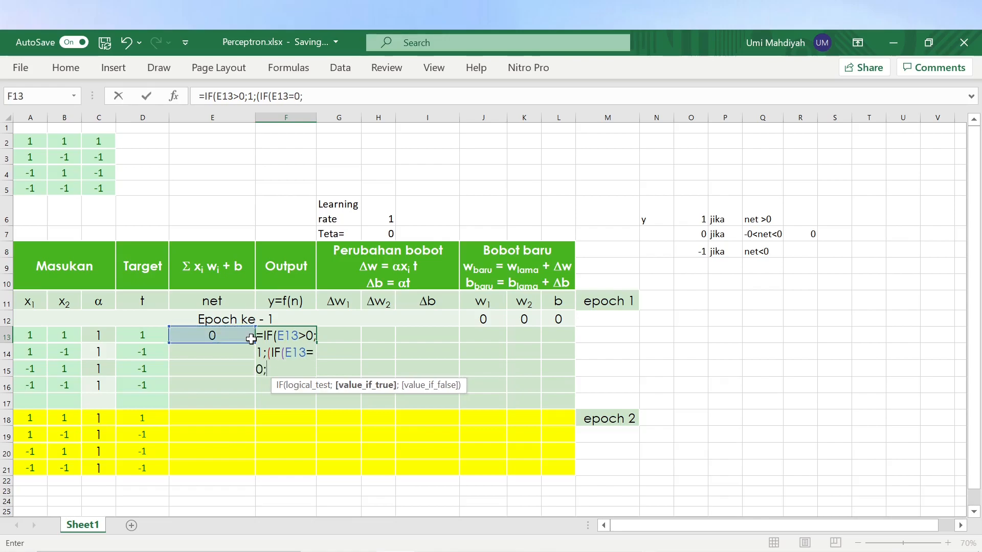
type("0;")
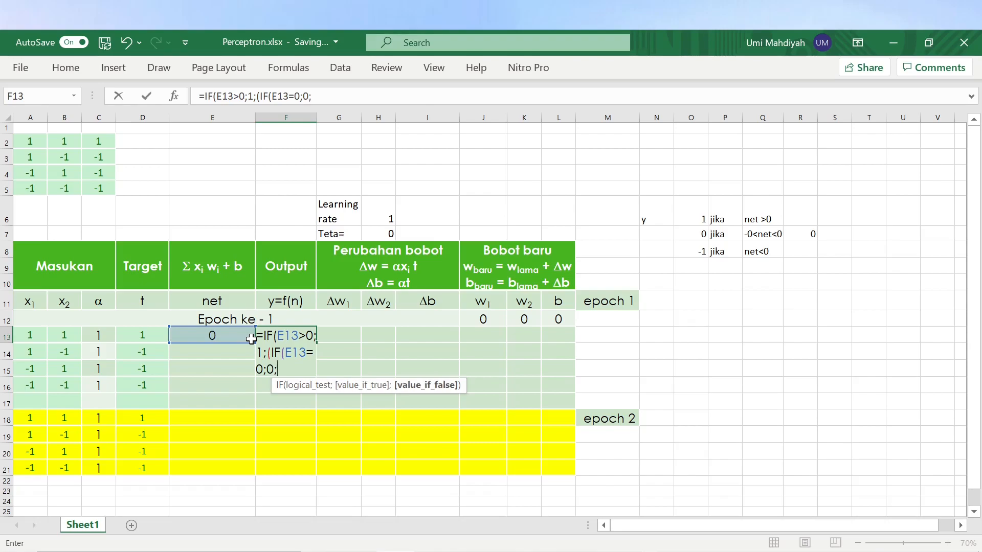
type("1))")
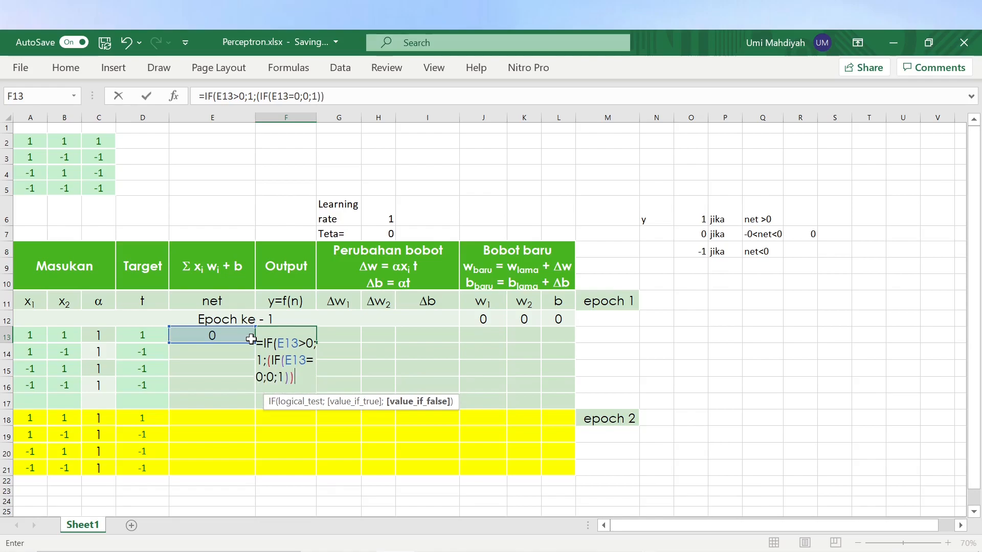
key("Return")
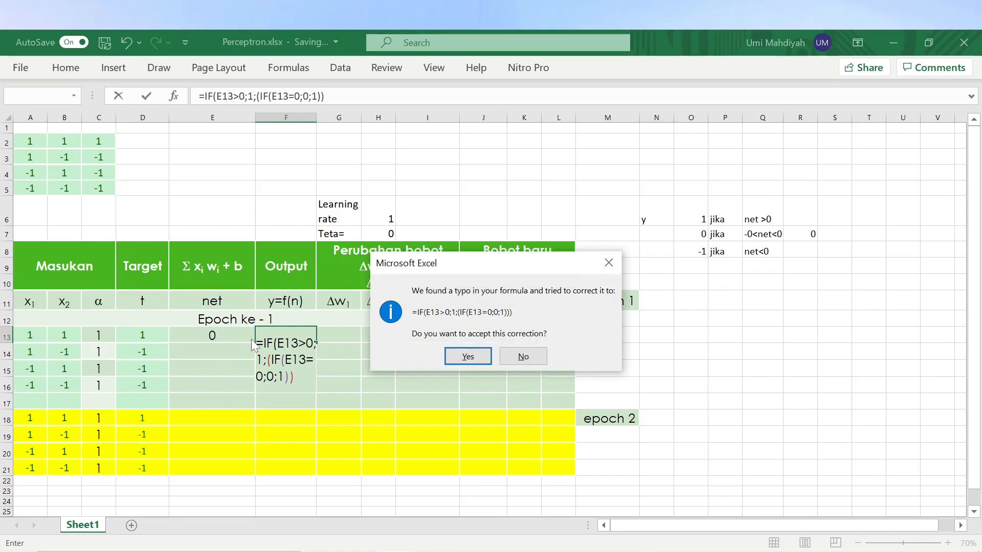
key("Return")
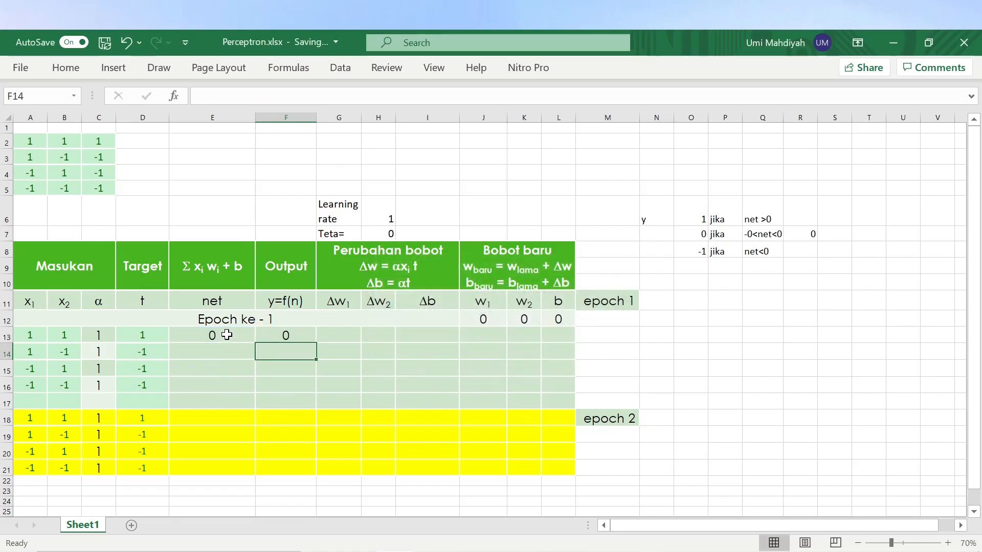
Highlight the target cell D13 and the output cell F13 with a dark orange fill
left_click(290, 339)
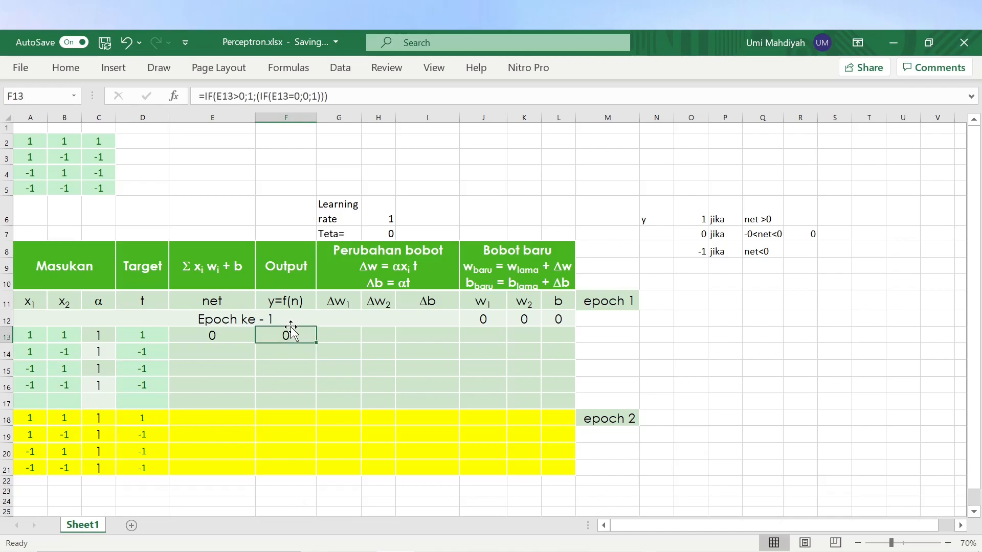
left_click(162, 335)
left_click(283, 338)
left_click(155, 335, "ctrl")
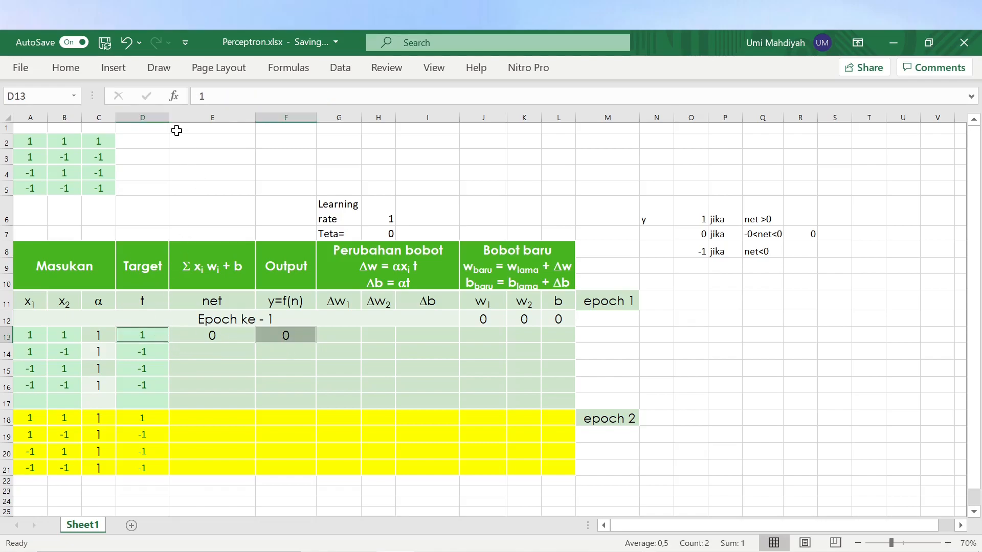
left_click(66, 68)
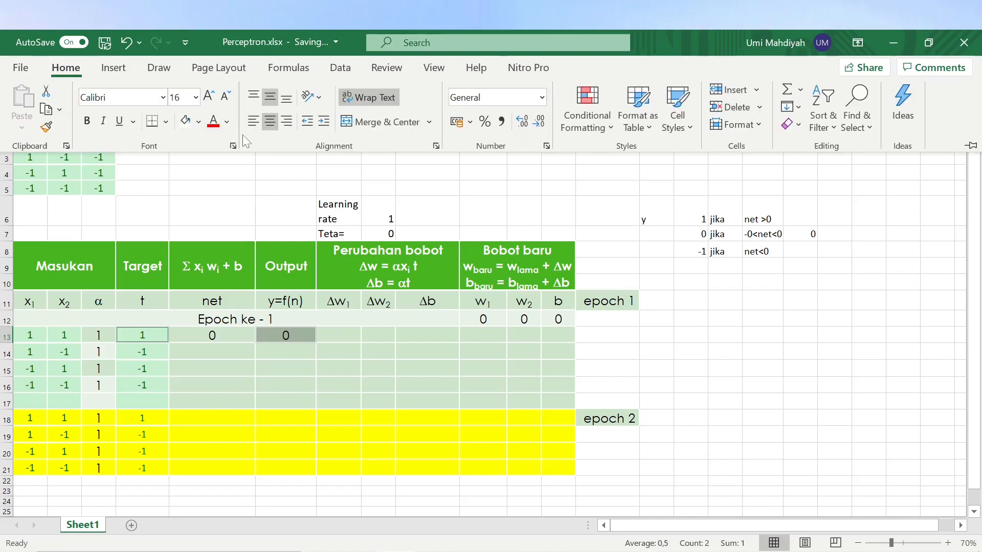
left_click(199, 122)
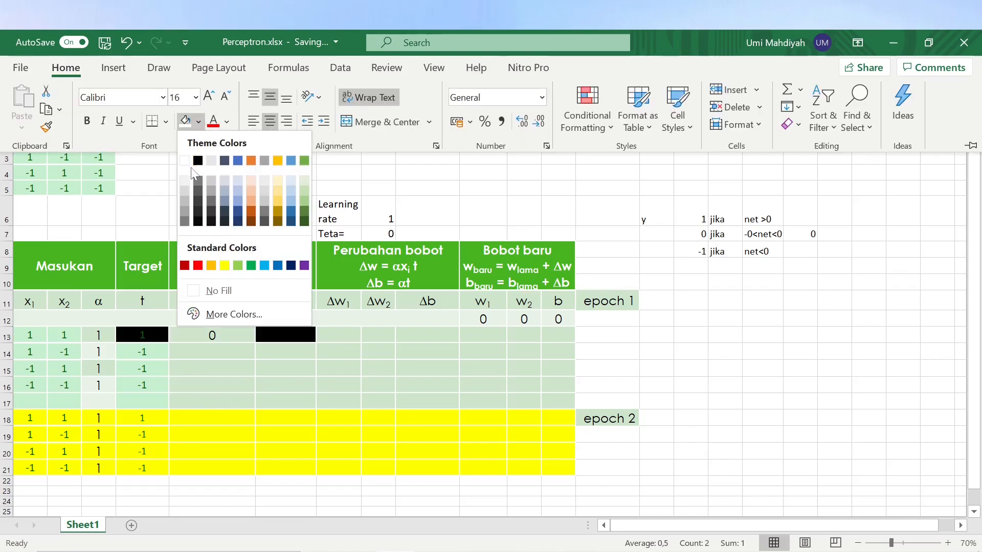
left_click(251, 215)
left_click(324, 320)
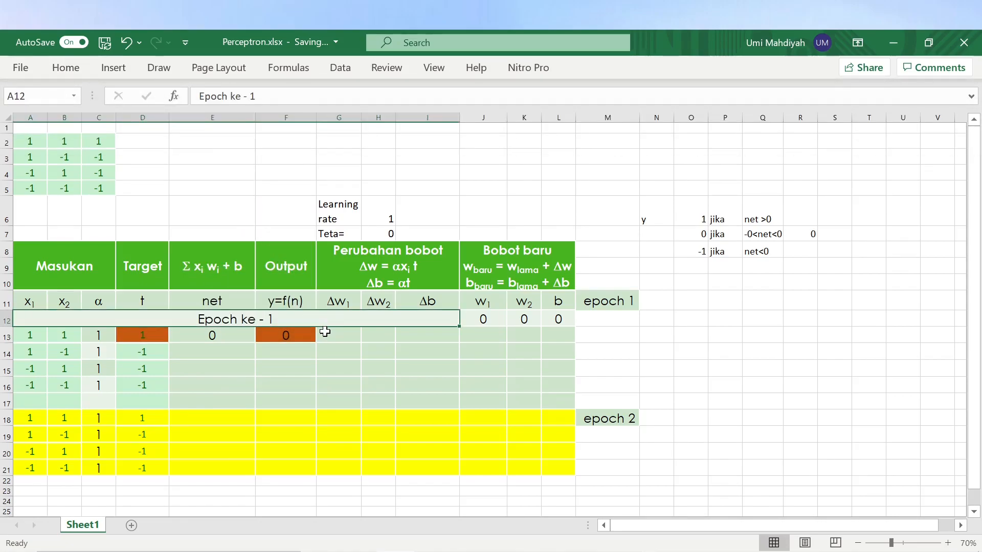
Calculate the change of the first weight (Δw1) in G13 with the formula =C13*A13*D13
left_click(325, 334)
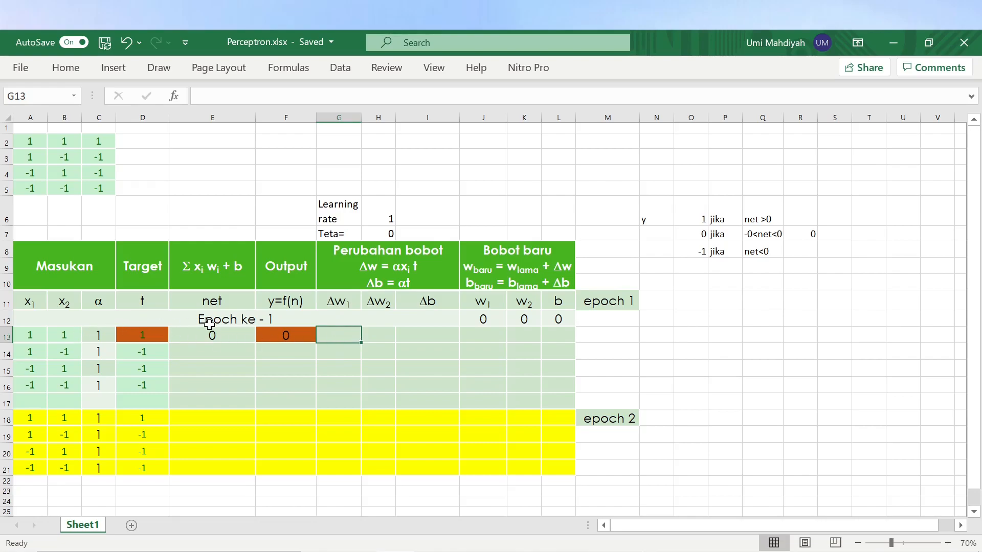
type("=")
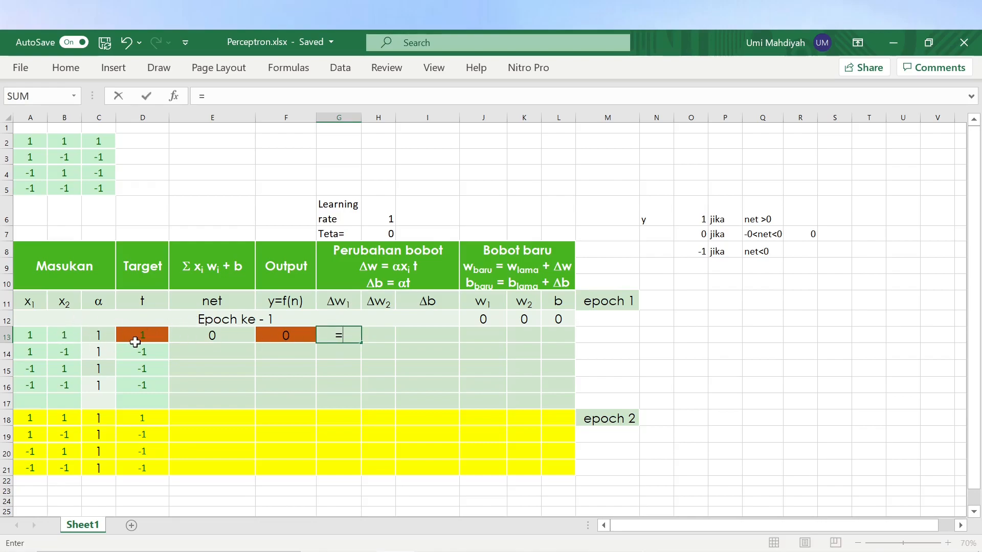
left_click(99, 336)
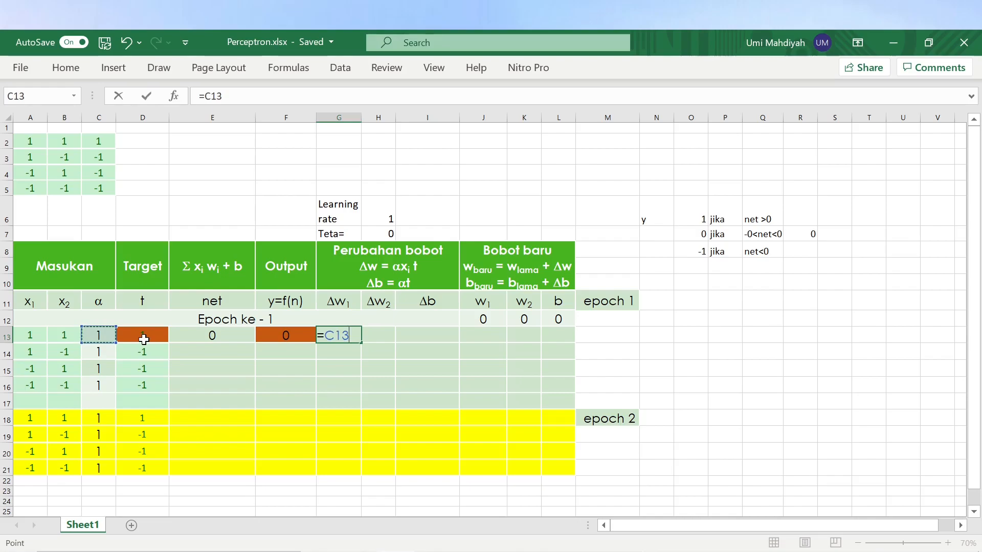
type("*")
left_click(29, 335)
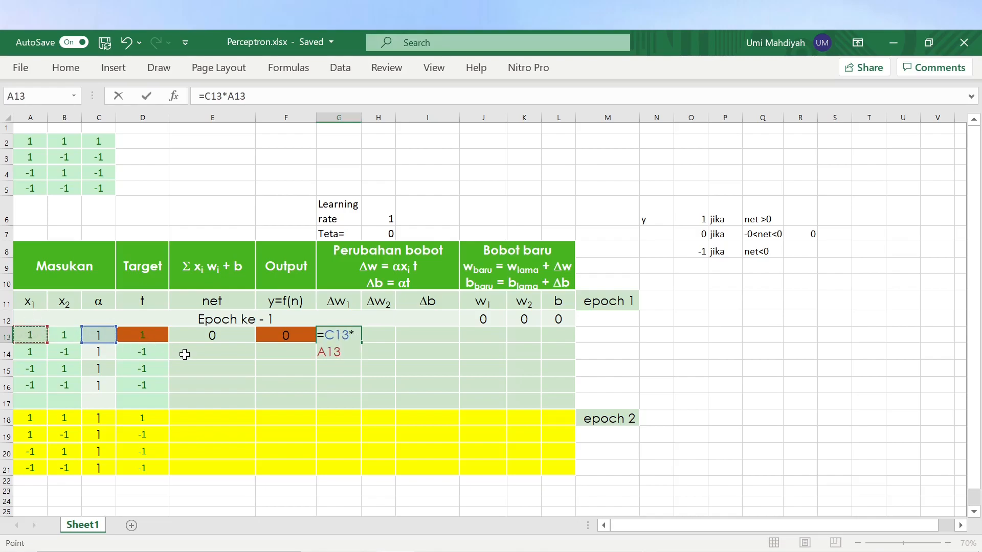
type("*")
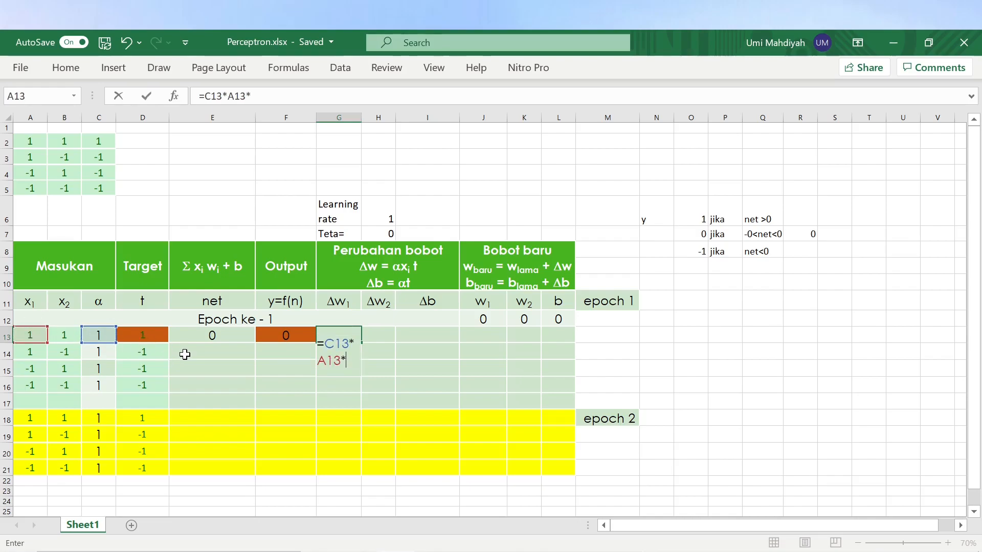
left_click(155, 337)
key("Return")
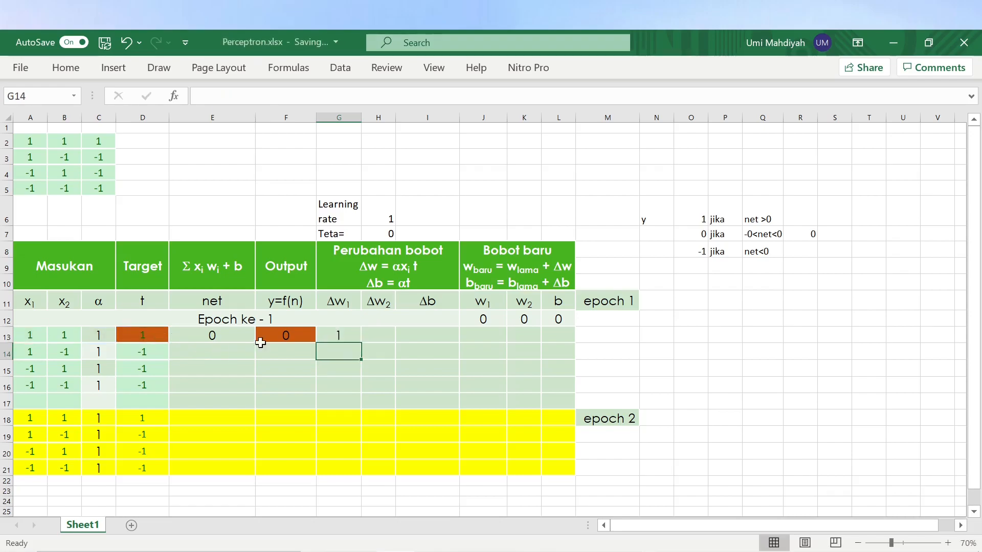
Calculate the change of the second weight (Δw2) in H13 with the formula =C13*B13*D13
left_click(385, 336)
type("=")
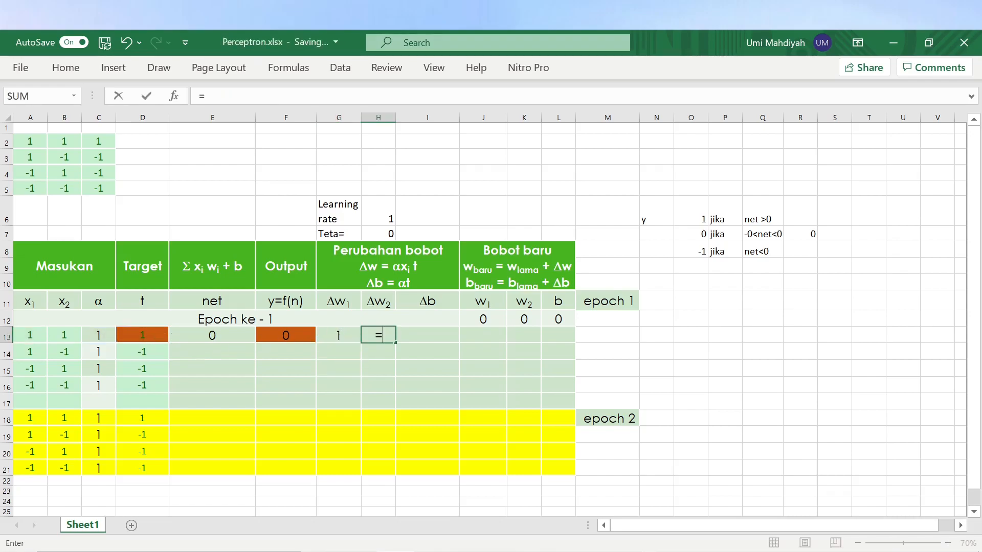
left_click(107, 337)
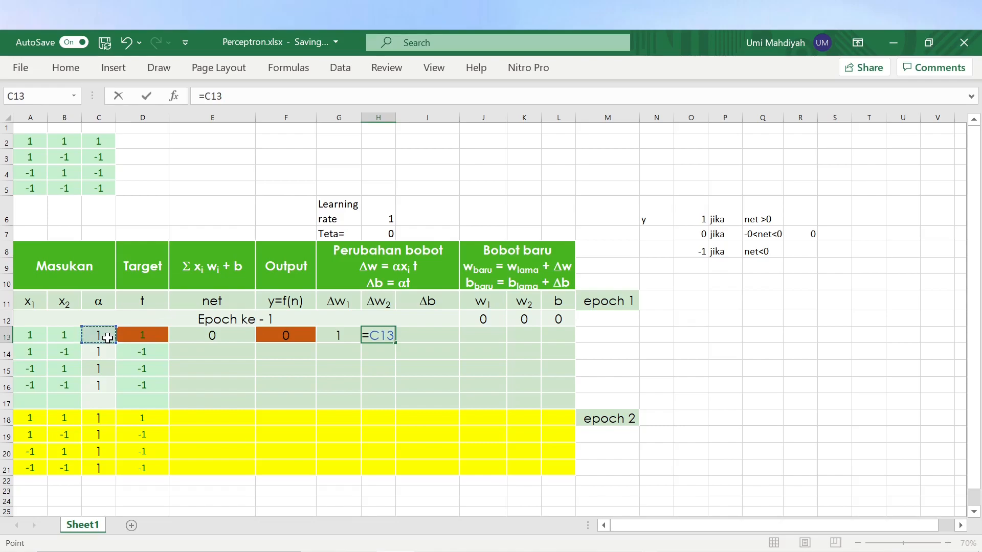
type("*")
left_click(72, 335)
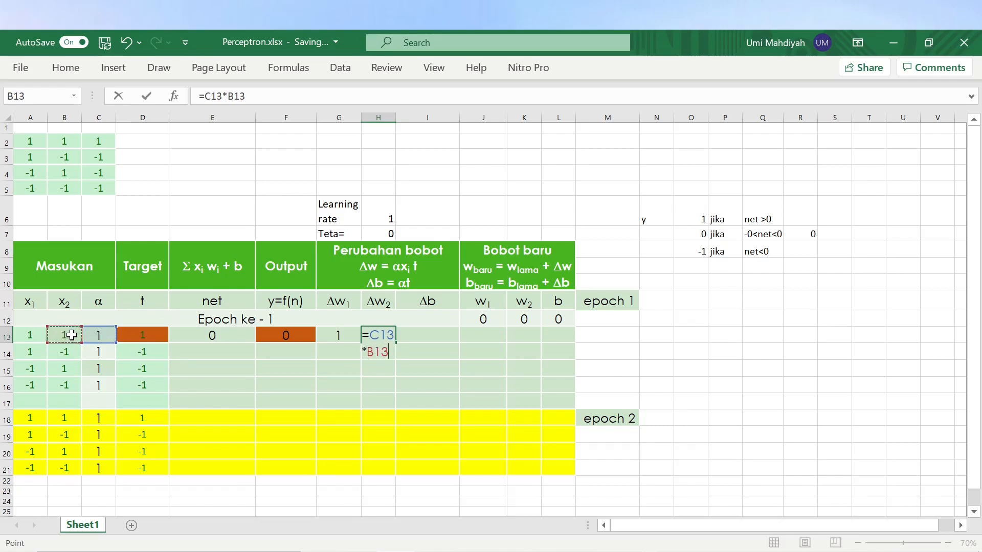
type("*")
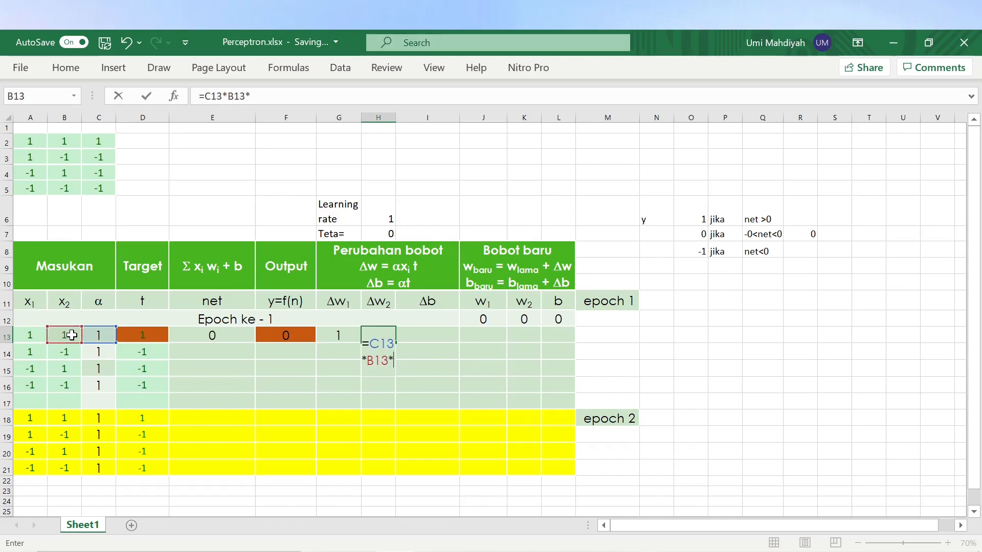
left_click(139, 333)
key("Return")
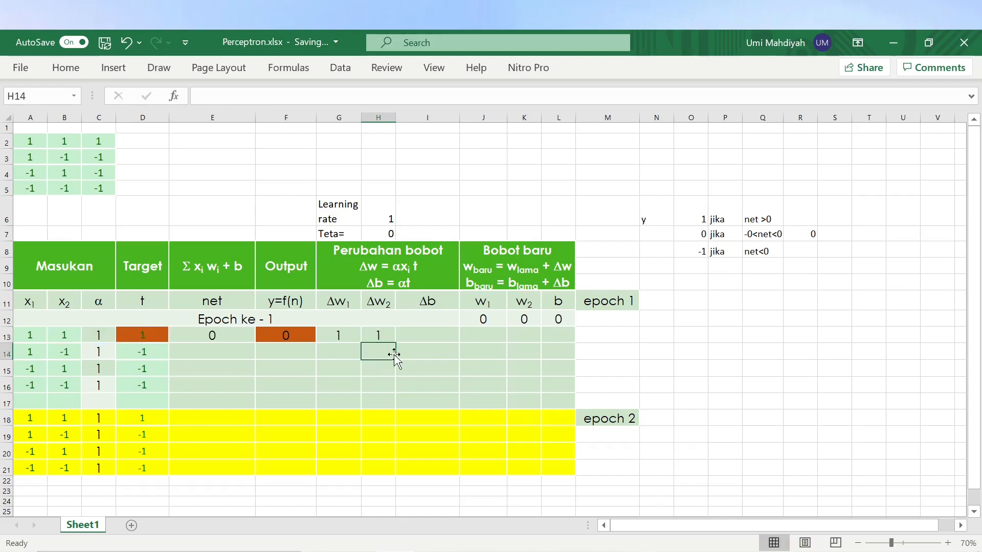
Calculate the bias change (Δb) in I13 with the formula =C13*D13
left_click(428, 333)
type("=")
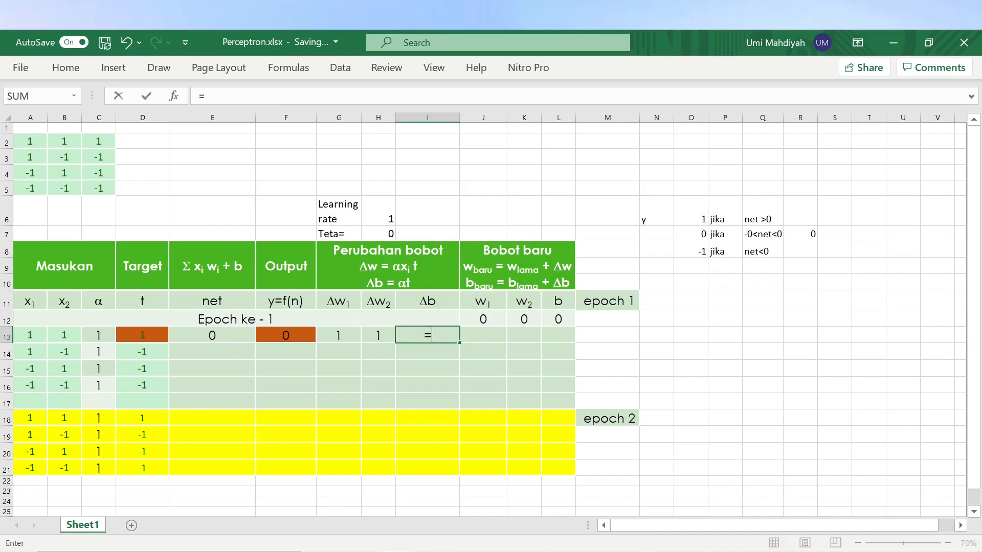
left_click(104, 335)
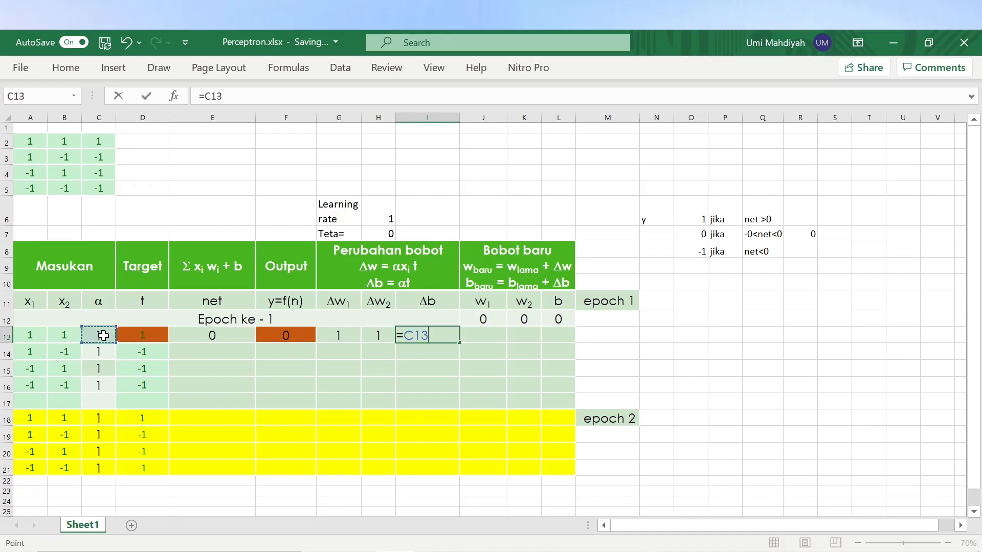
type("*")
left_click(144, 333)
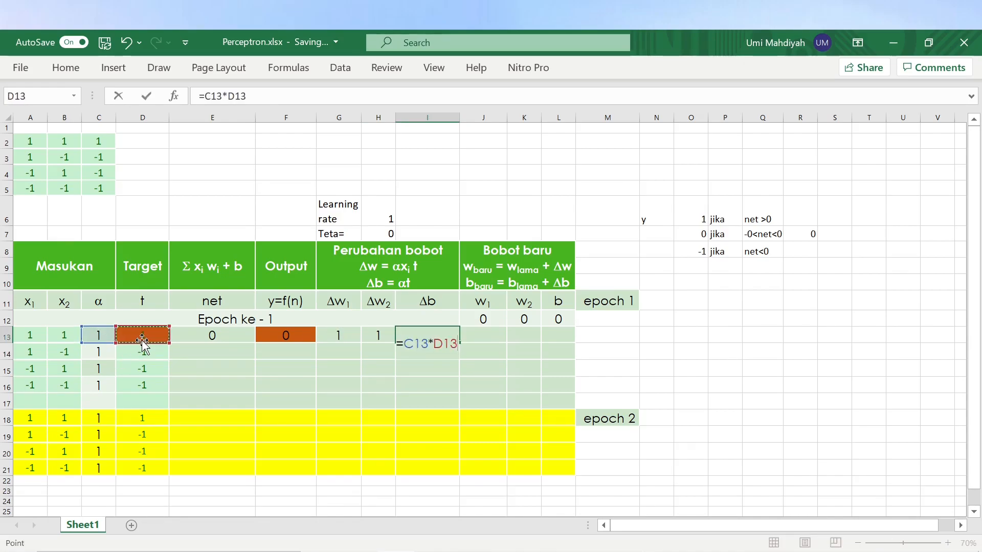
key("Return")
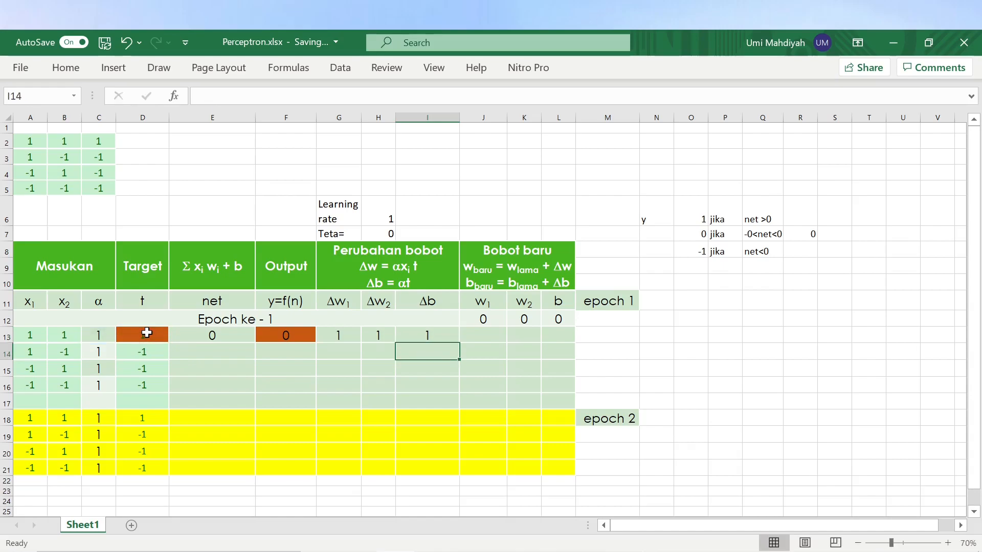
Calculate the new first weight (w1) in J13 with the formula =J12+G13
left_click(482, 336)
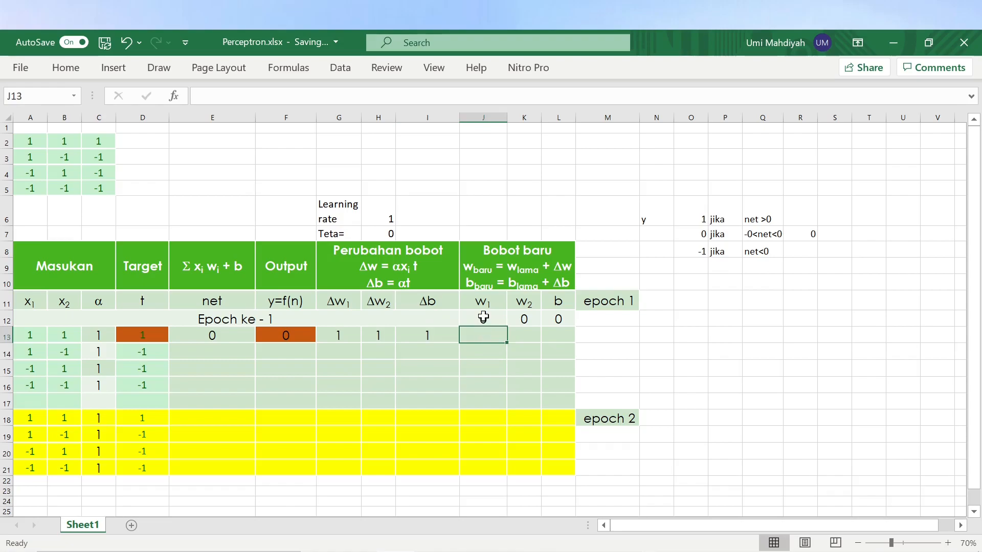
type("=")
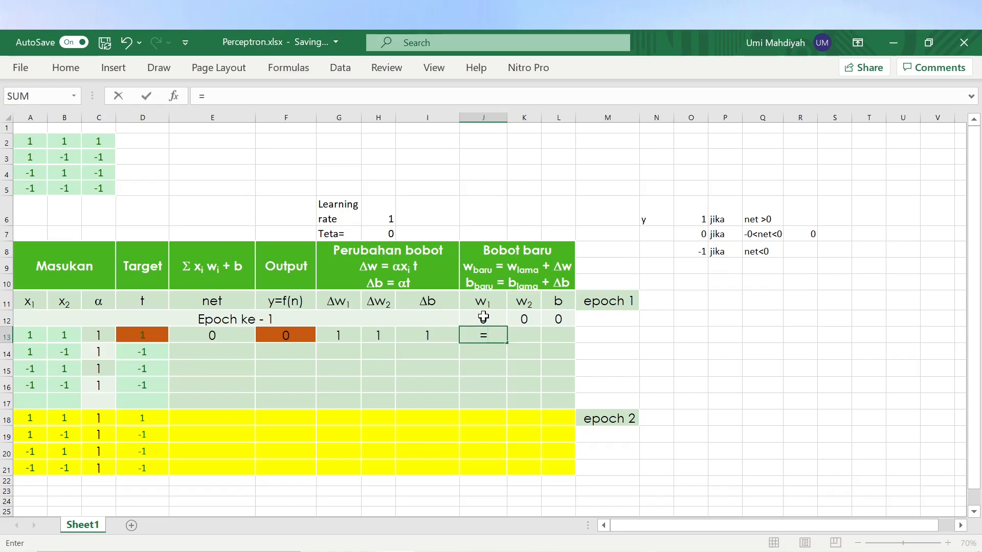
left_click(484, 318)
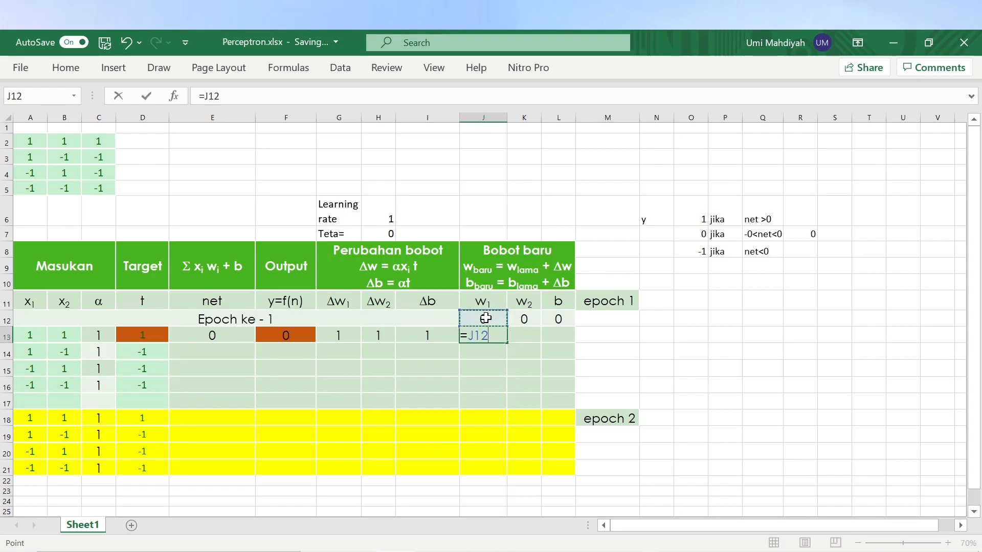
type("+")
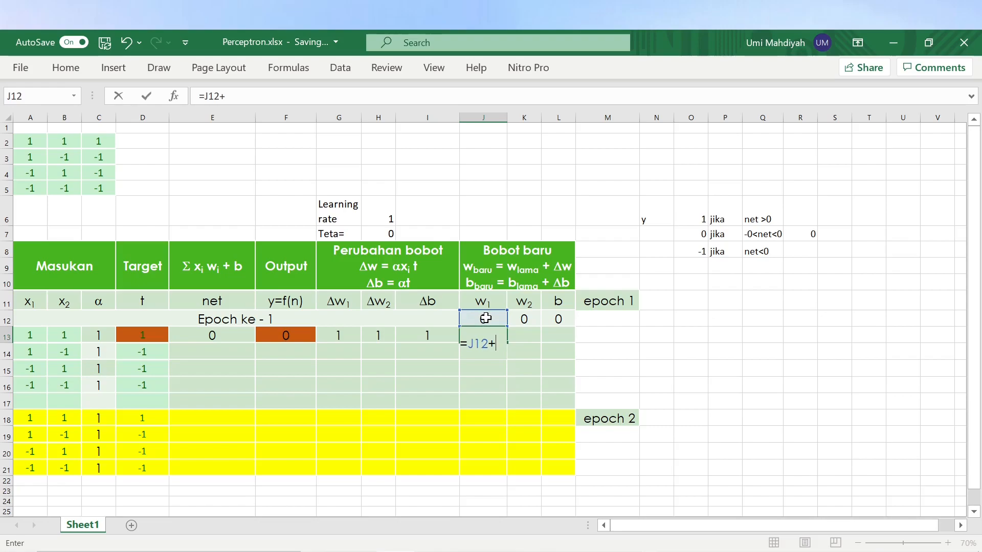
left_click(352, 334)
key("Return")
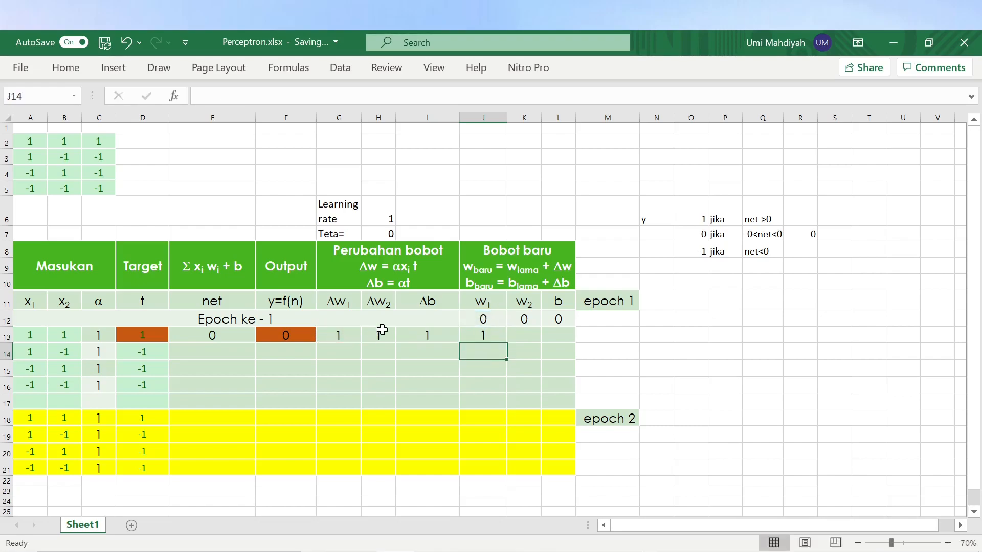
Copy the new-weight formula from J13 across to K13 and L13 and check the copied references
left_click(490, 334)
left_click_drag(505, 343, 567, 344)
double_click(524, 338)
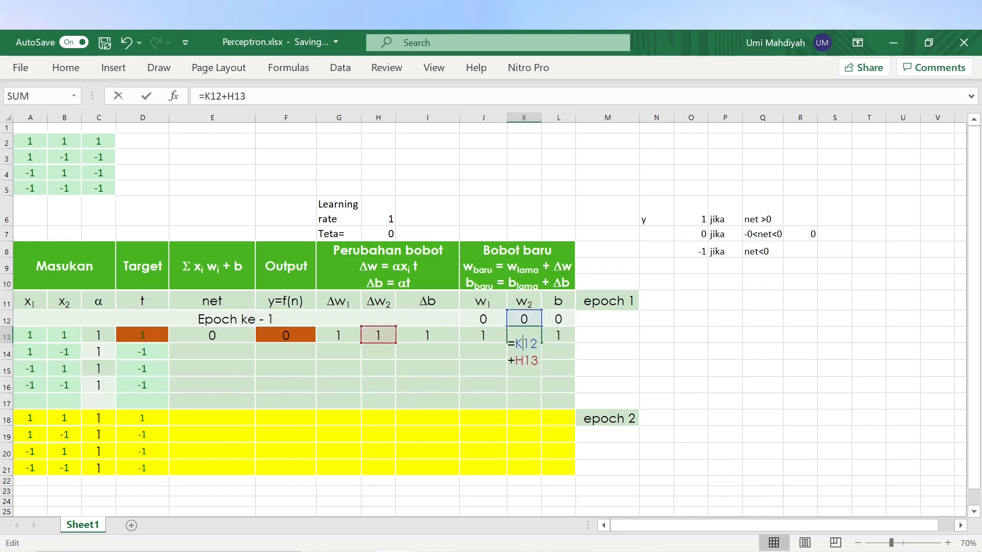
double_click(554, 335)
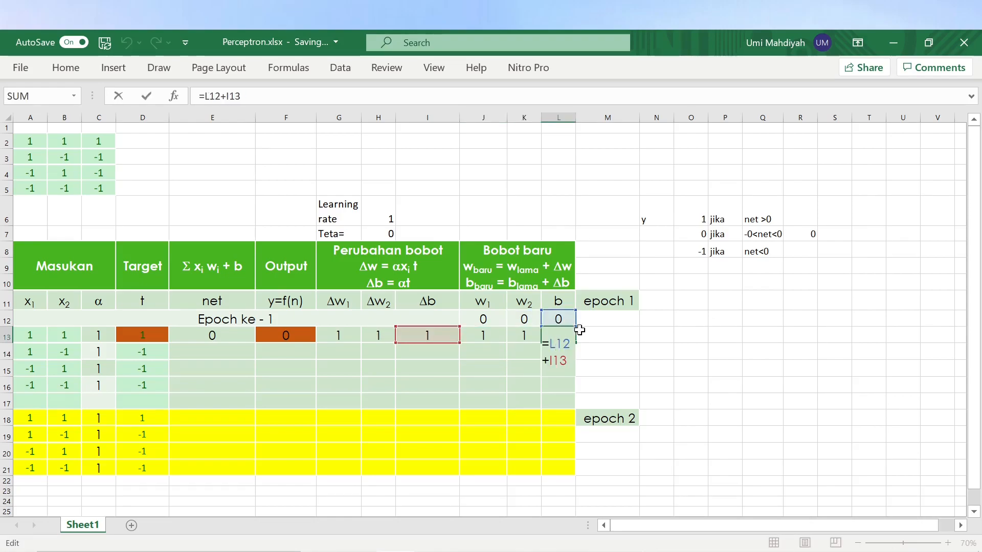
key("Return")
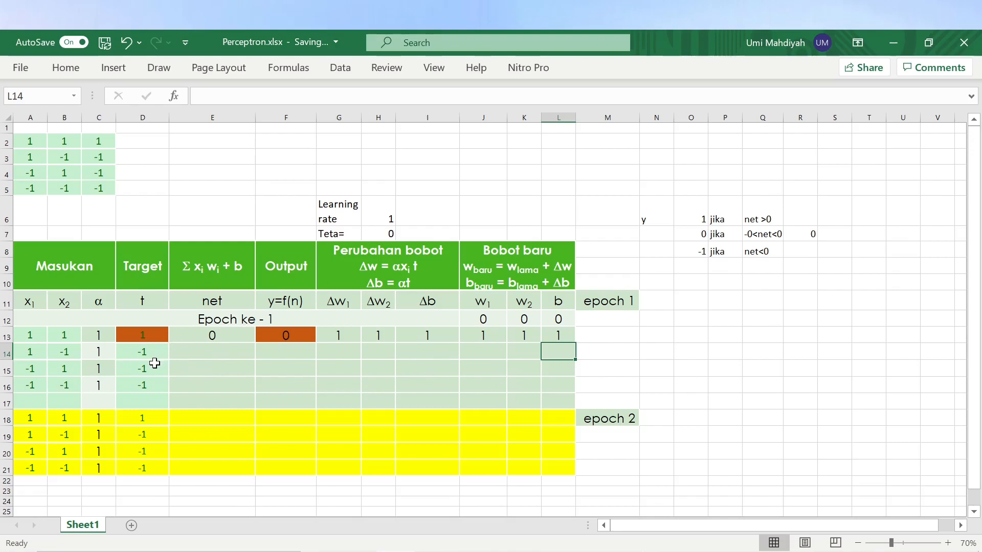
Copy the net formula from E13 down to E14 and check its references
left_click(203, 349)
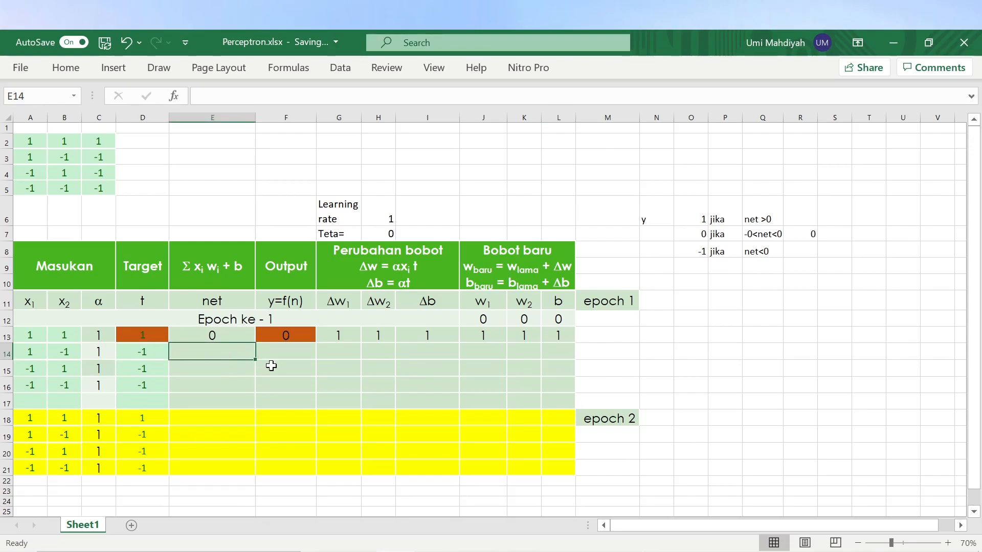
left_click(239, 338)
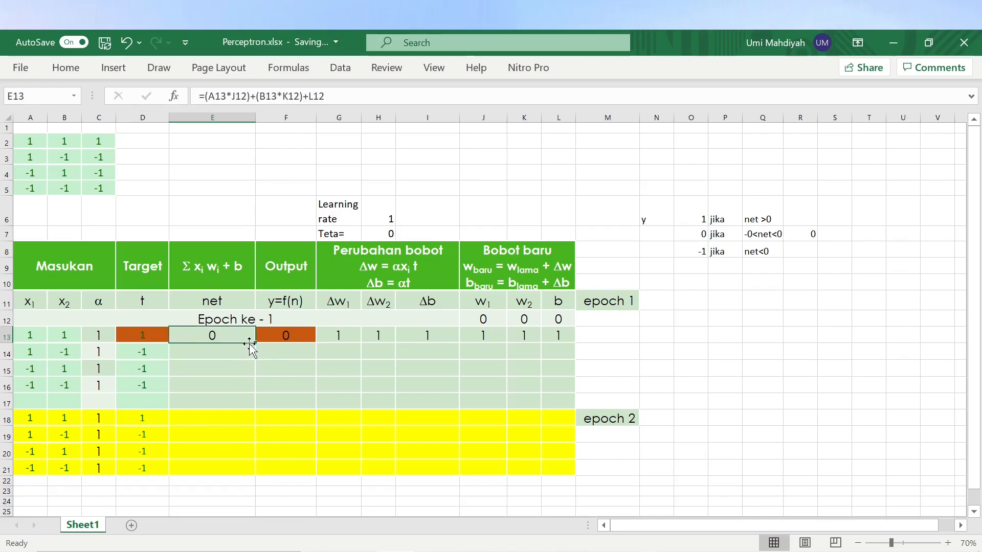
left_click_drag(254, 342, 256, 358)
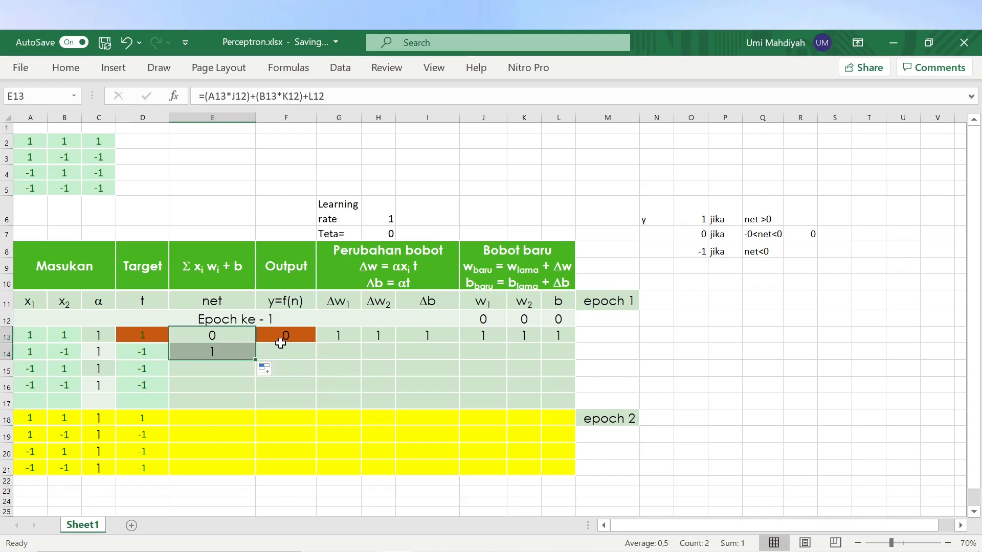
left_click(219, 353)
double_click(219, 353)
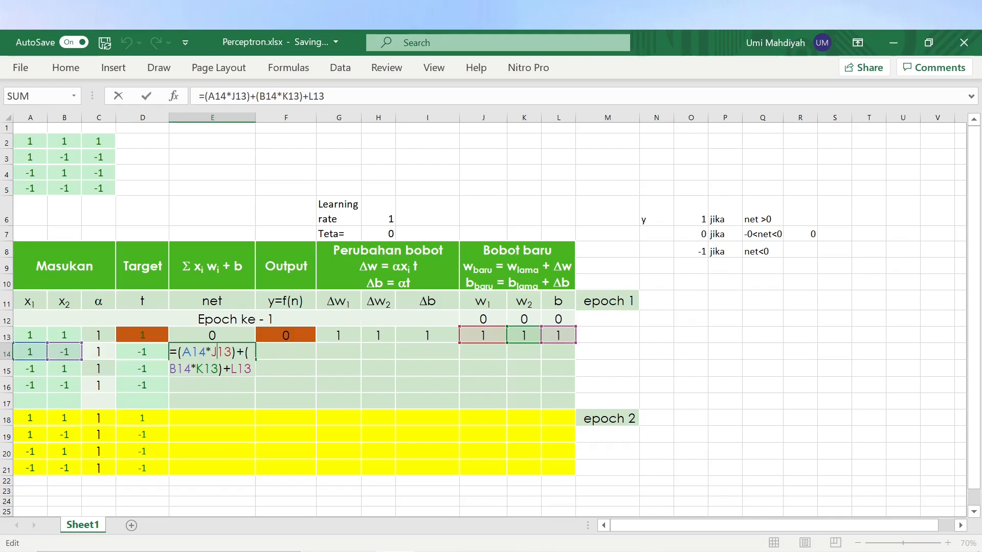
key("Return")
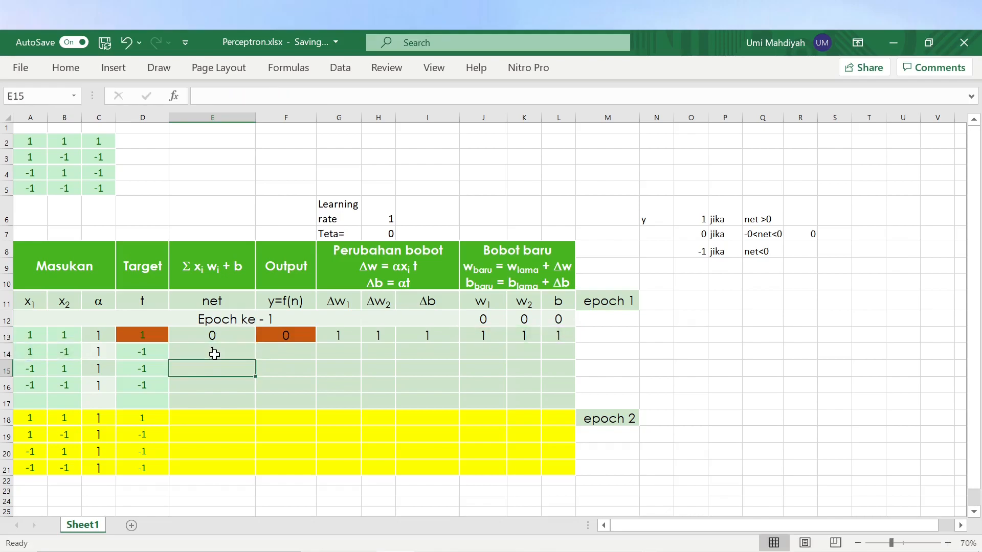
Copy the output formula from F13 down to F14 and check that it refers to E14
left_click(290, 333)
left_click_drag(316, 343, 316, 355)
double_click(286, 353)
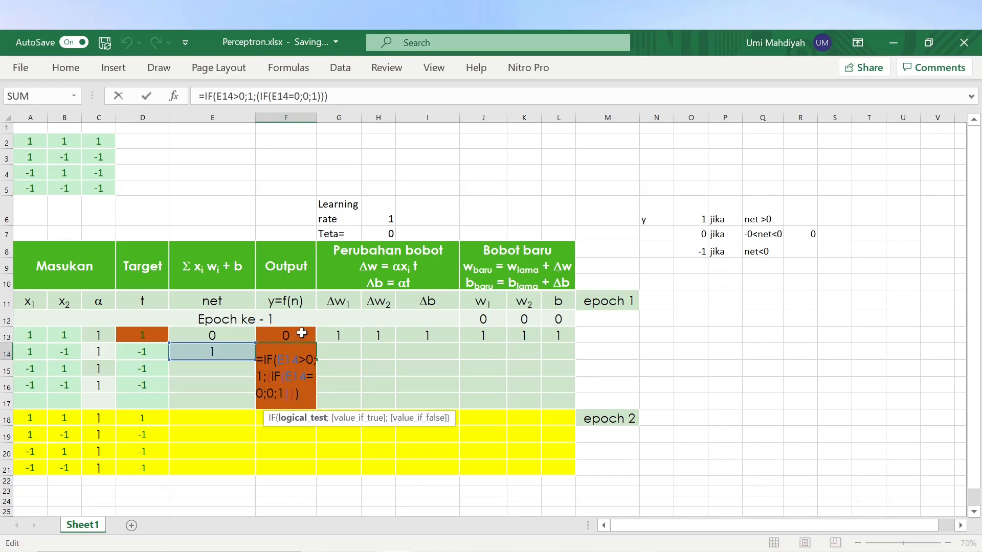
key("Return")
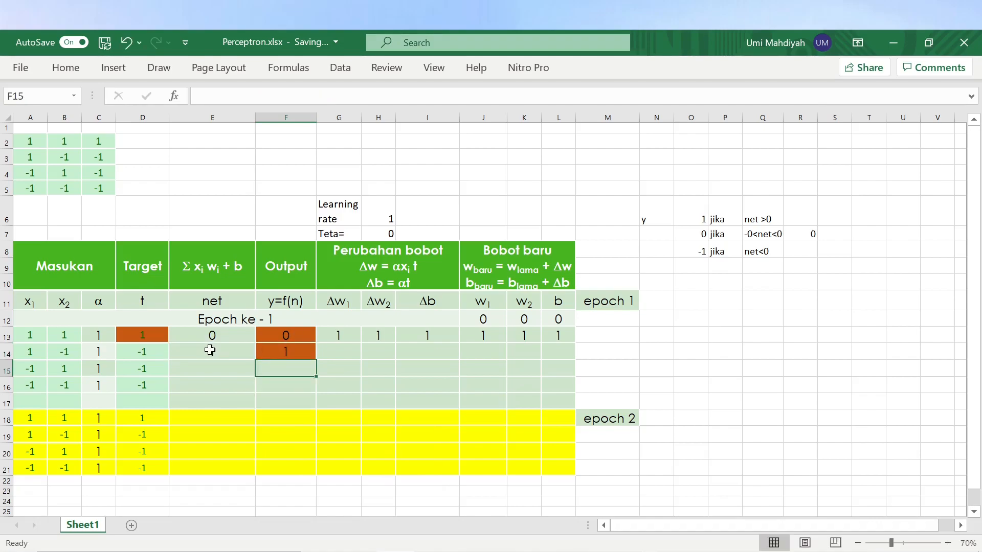
left_click(282, 352)
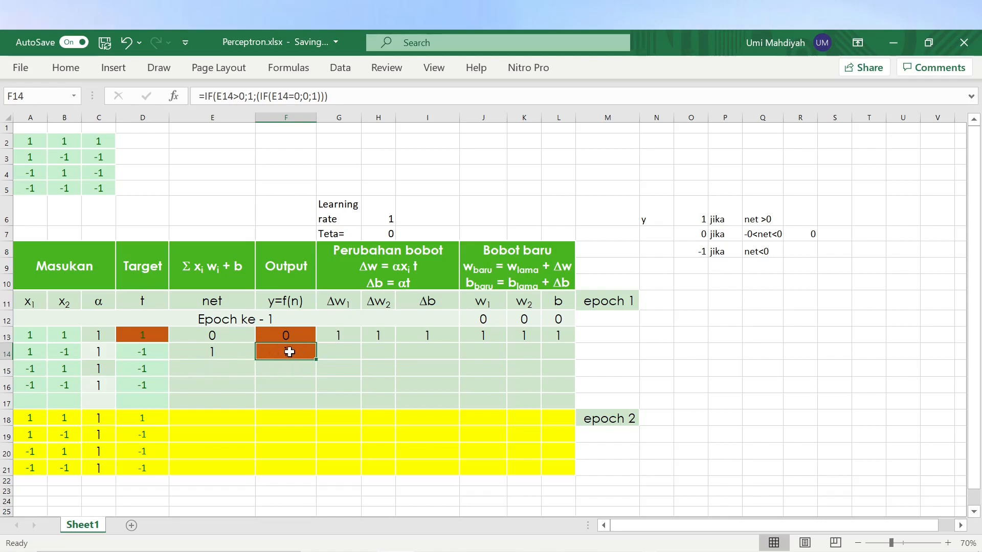
Highlight the target cell D14 with the same dark orange fill as D13
left_click(141, 352)
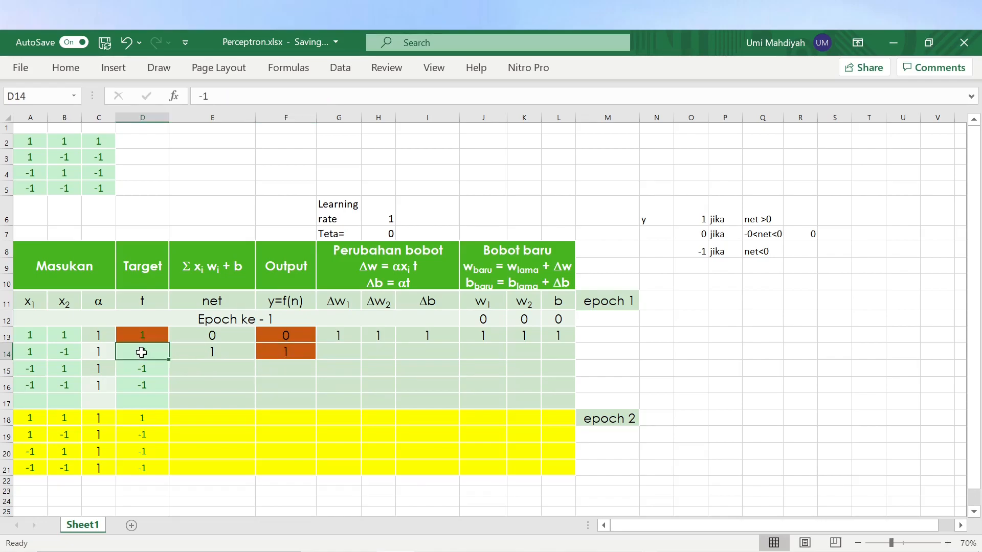
left_click(72, 71)
left_click(185, 122)
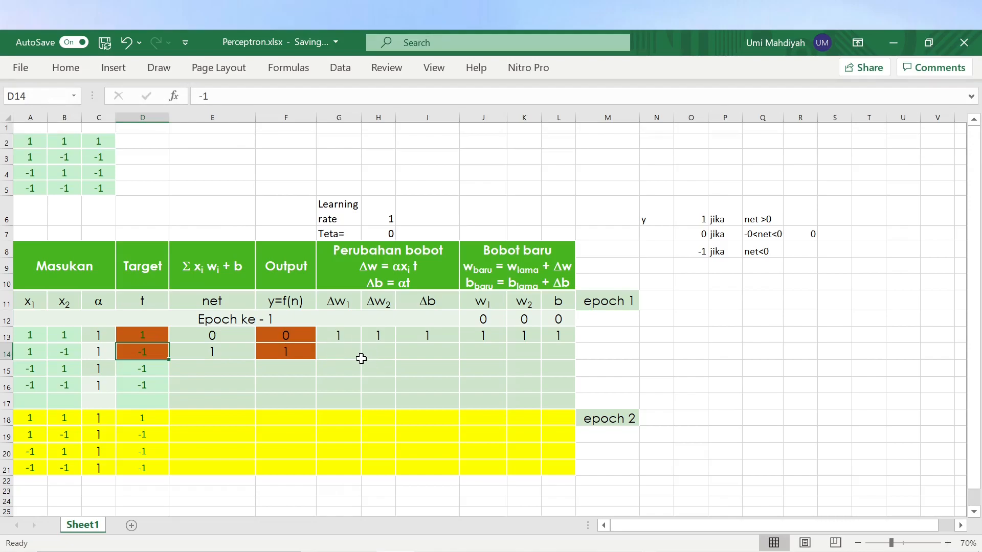
Copy the Δw1, Δw2 and Δb formulas from row 13 down to G14:I14 and check the weight-change references
left_click(349, 348)
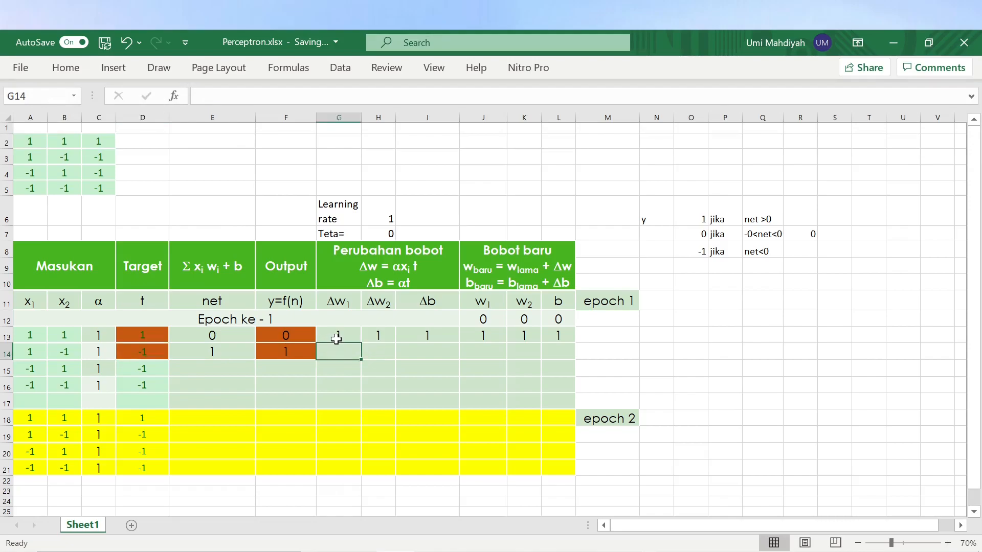
left_click(337, 336)
left_click_drag(361, 346, 397, 362)
left_click(379, 338)
left_click(416, 337)
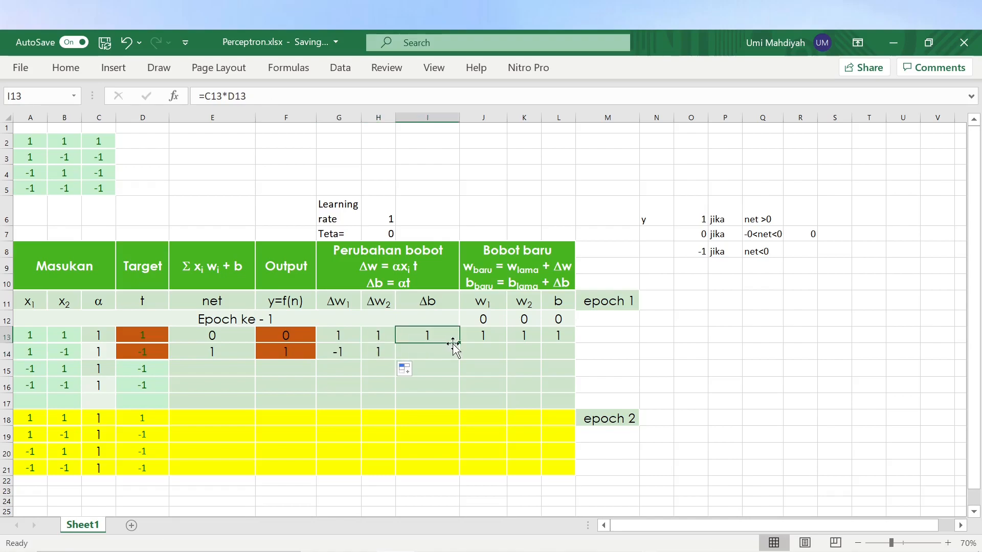
left_click_drag(459, 343, 459, 357)
double_click(340, 351)
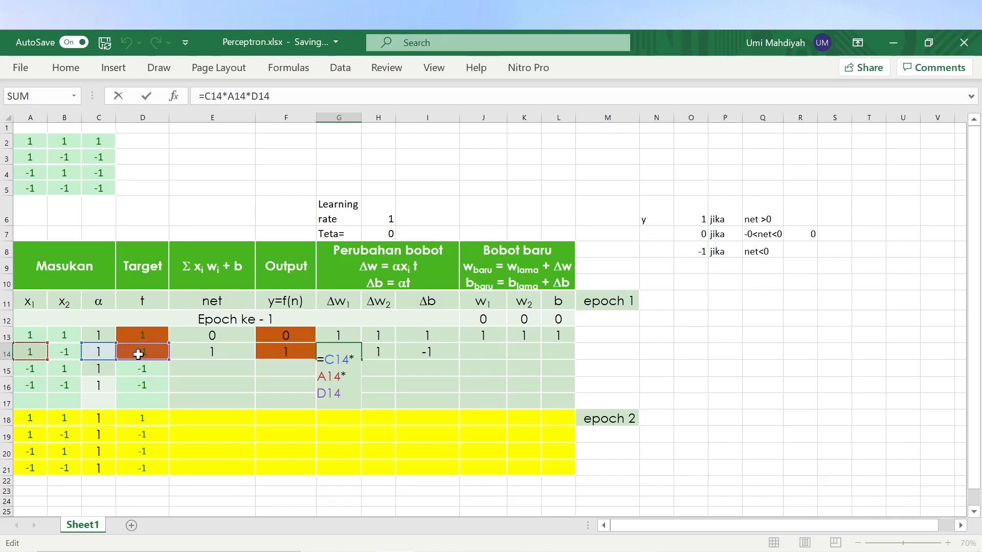
double_click(377, 353)
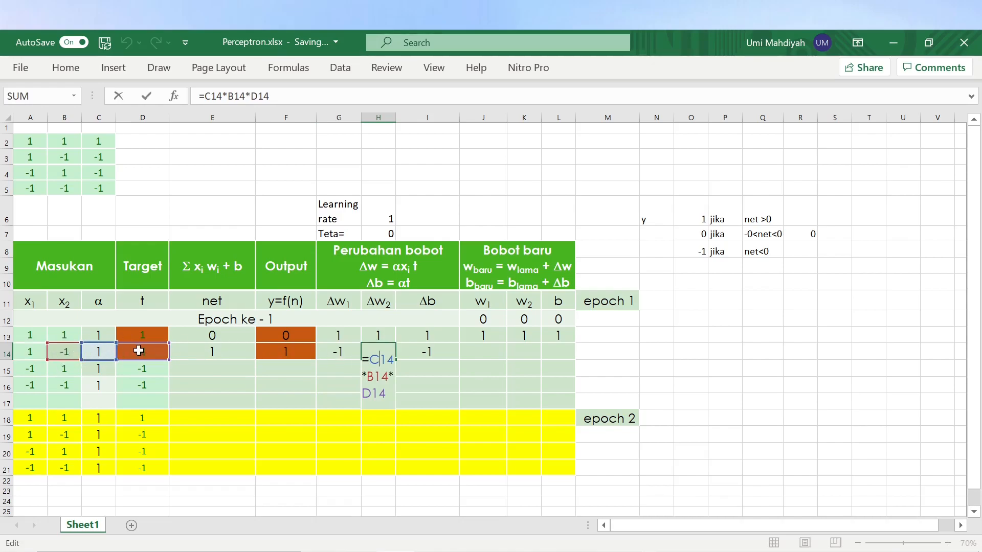
key("Return")
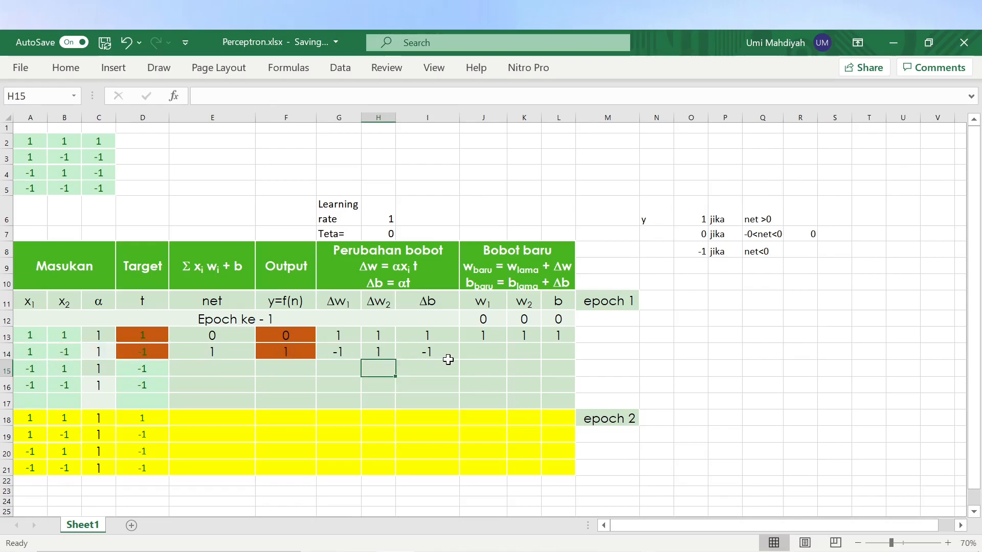
Copy the new weight and bias formulas from J13:L13 down to J14:L14 and check them
left_click(484, 335)
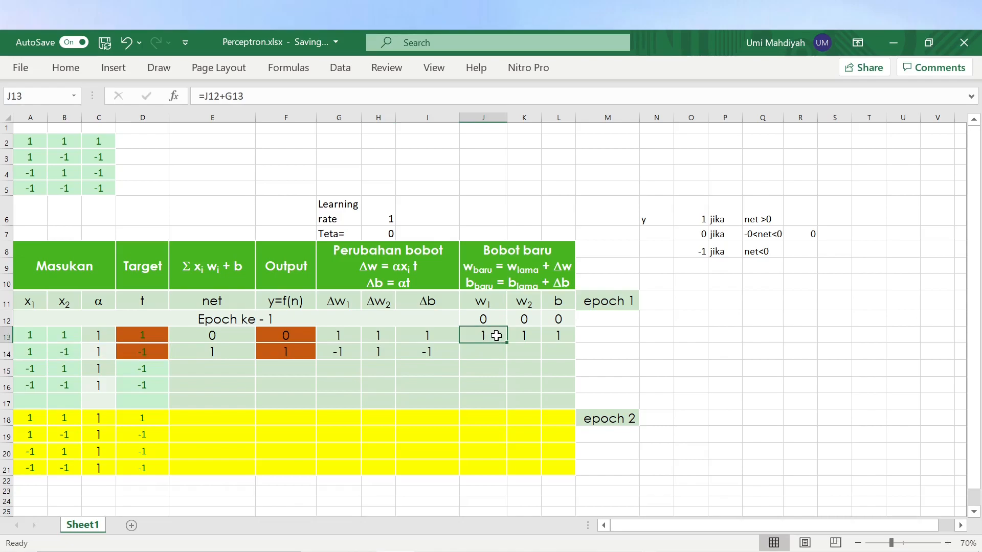
left_click_drag(507, 342, 531, 347)
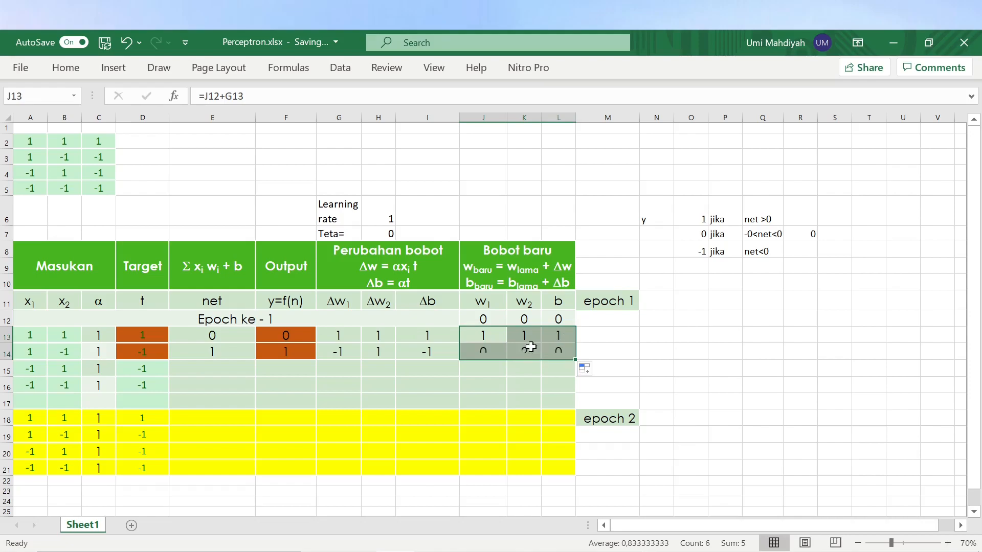
left_click(490, 348)
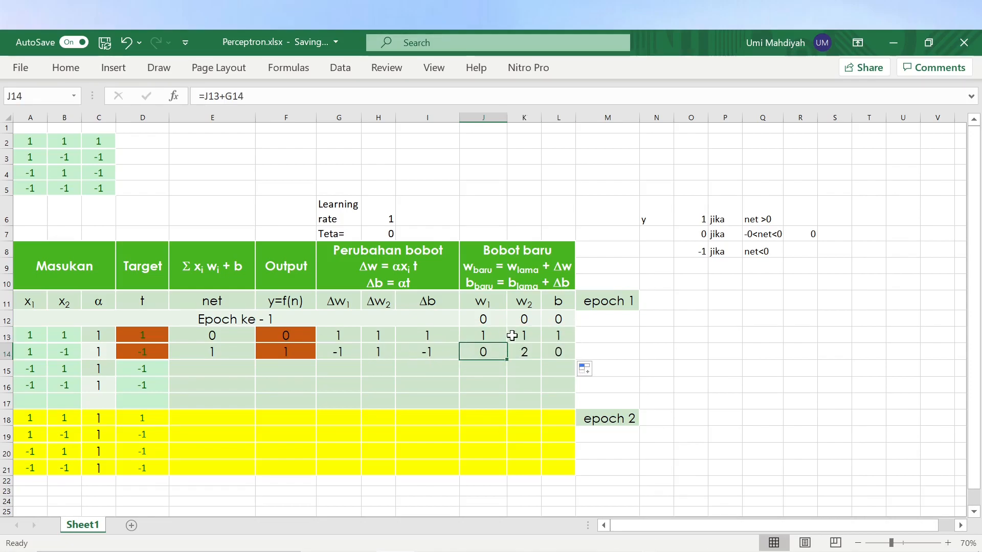
left_click(561, 359)
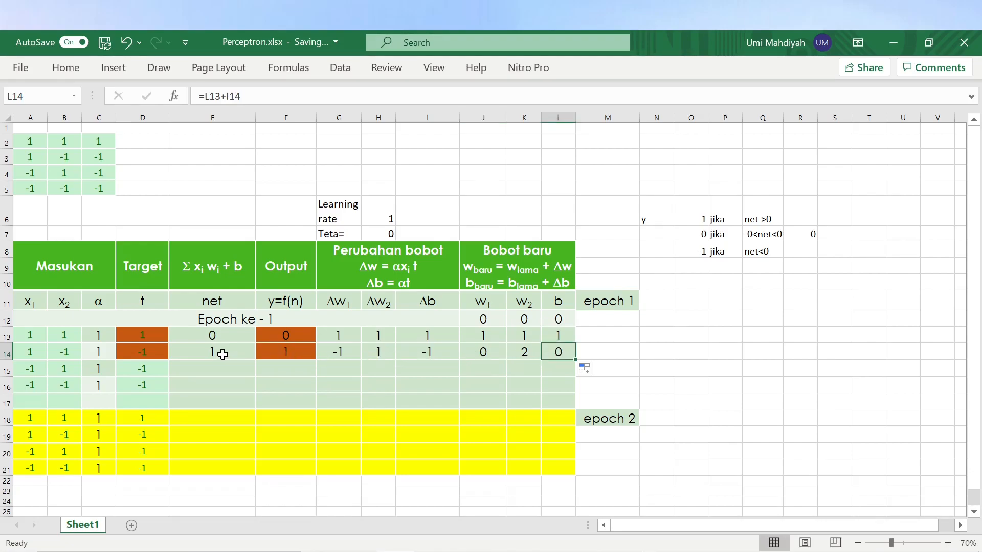
Copy the row 14 formulas in E14:L14 down to row 15 and check the net and output formulas
left_click_drag(222, 353, 575, 376)
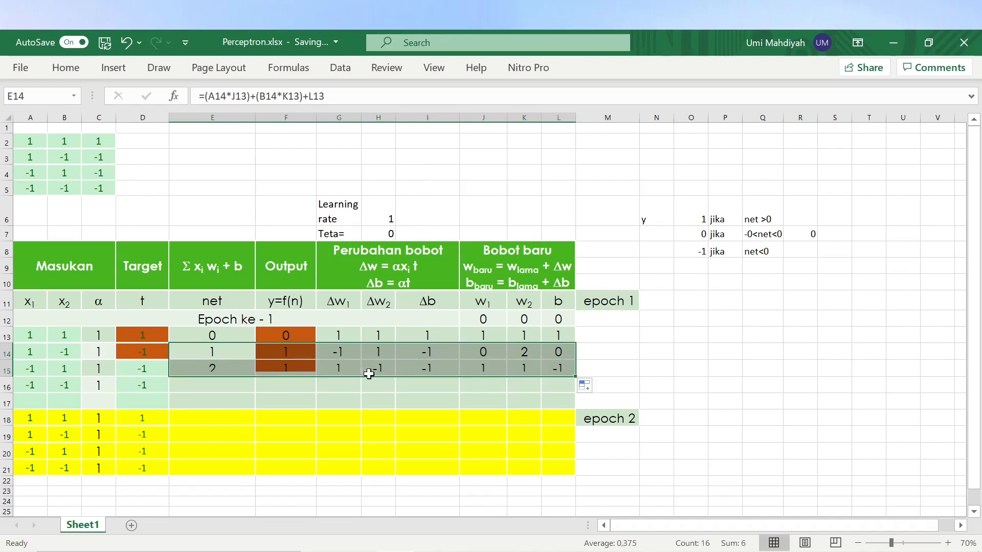
left_click(232, 372)
double_click(224, 379)
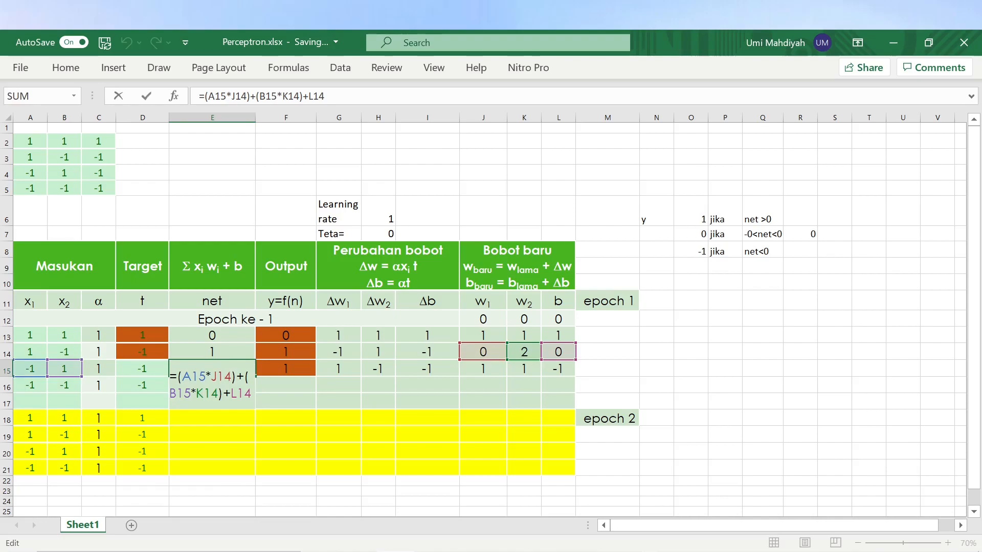
key("Return")
left_click(290, 367)
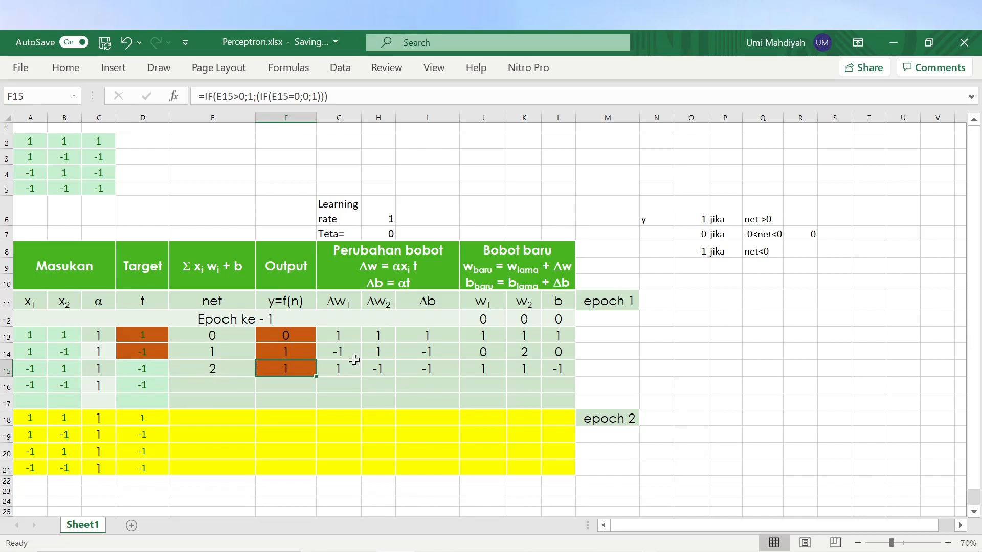
Highlight the target cell D15 with the same dark orange fill as D14
left_click(150, 369)
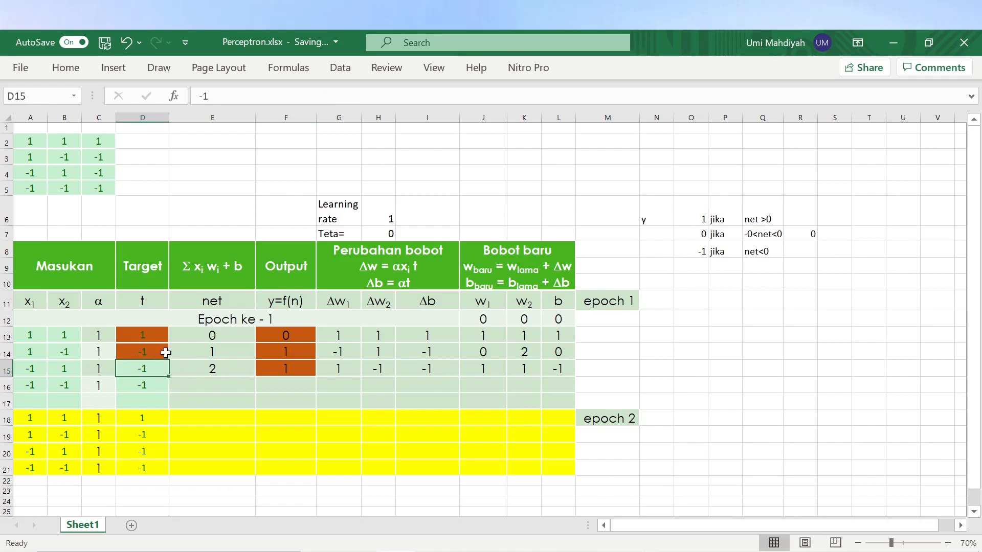
left_click(53, 70)
left_click(185, 121)
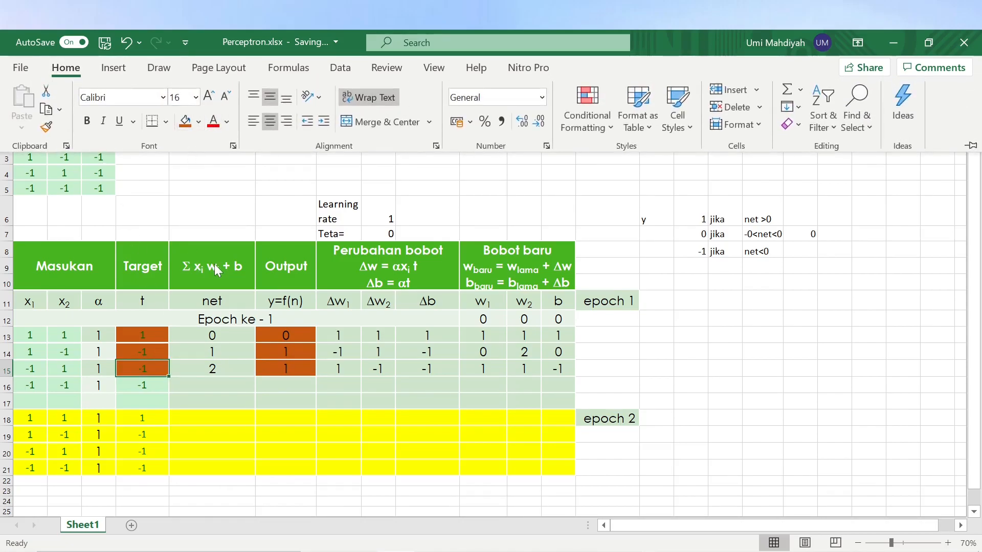
Review the output in F15 and the weight-change formulas in G15:I15
left_click(284, 364)
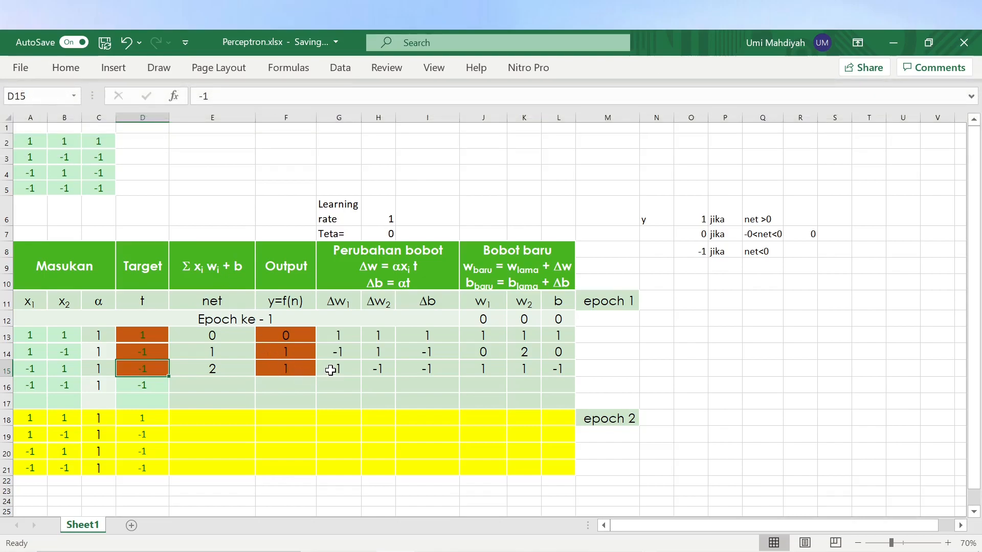
left_click_drag(328, 368, 434, 368)
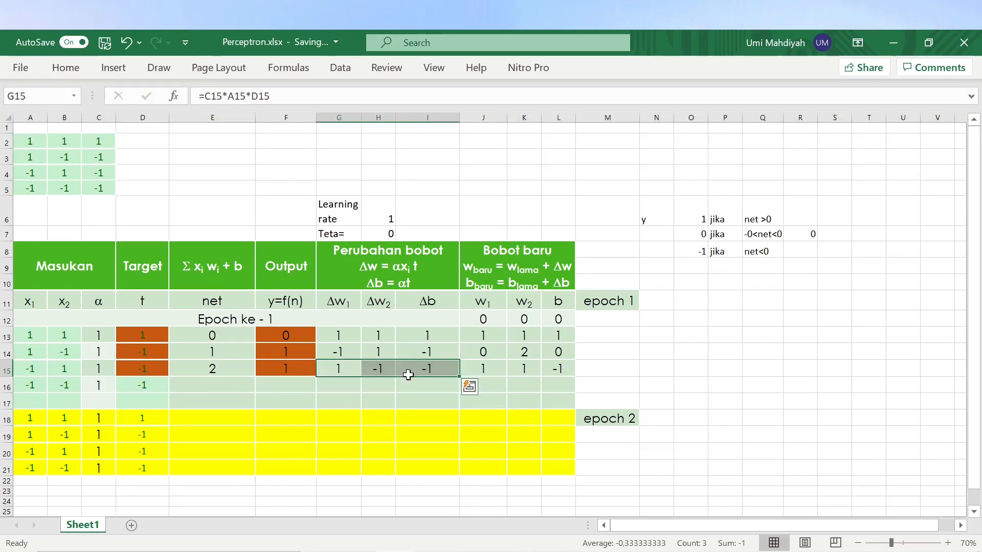
left_click(364, 369)
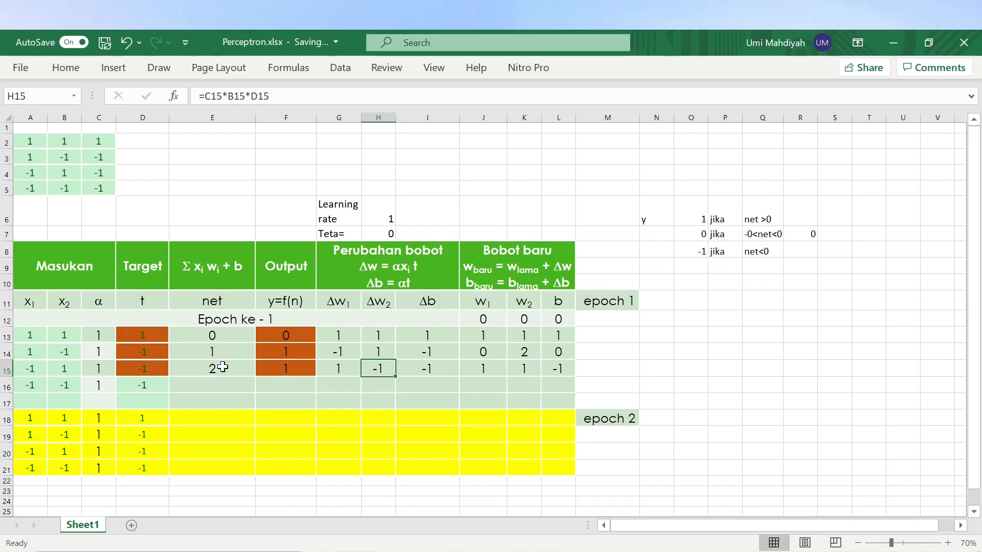
Copy the row 15 formulas in E15:L15 down to row 16, then clear the weight-change and new-weight cells G16:L16
left_click_drag(227, 368, 577, 391)
left_click(378, 385)
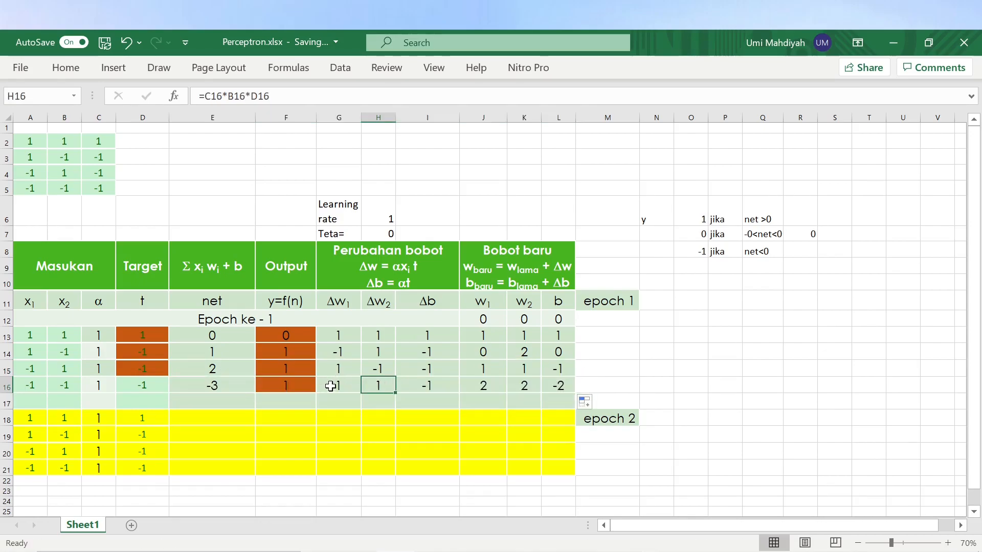
left_click_drag(331, 387, 569, 386)
key("Delete")
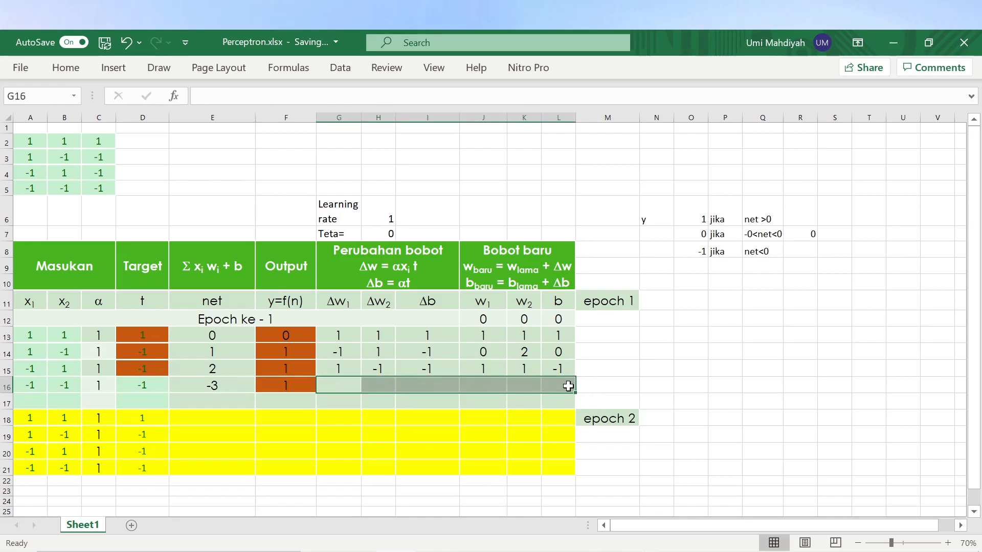
Correct the output formula in F13 to =IF(E13>0;1;(IF(E13=0;0;-1))) so negative net values return -1
left_click(286, 387)
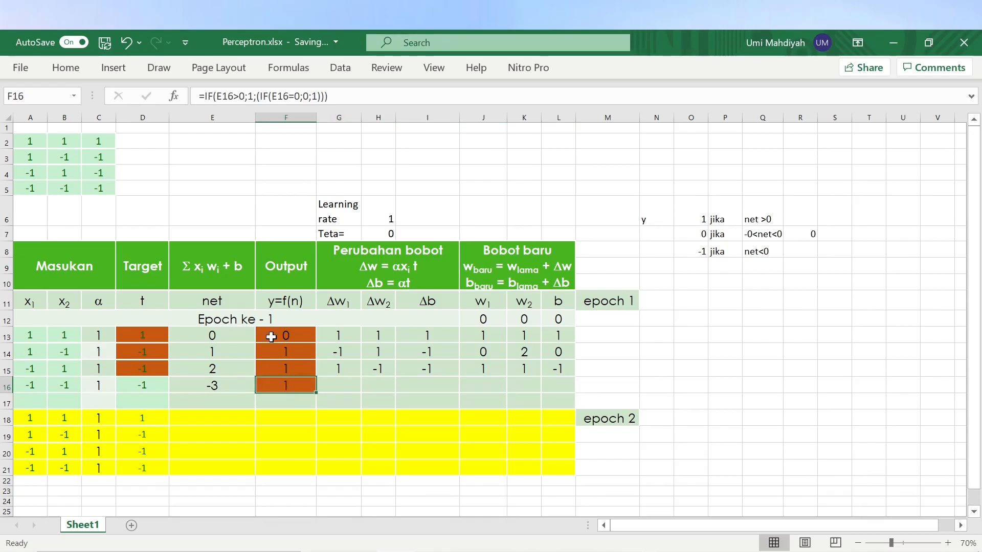
left_click(293, 340)
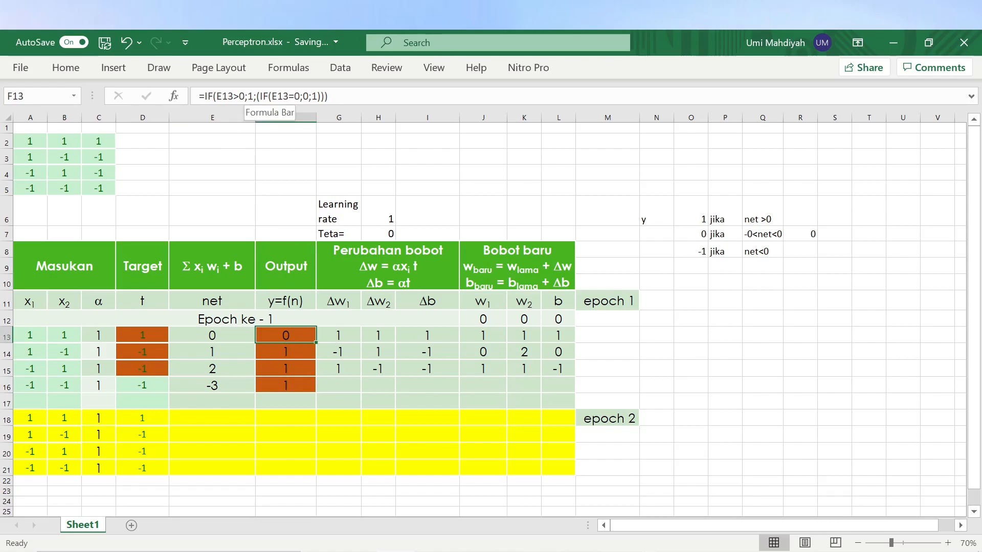
left_click(312, 96)
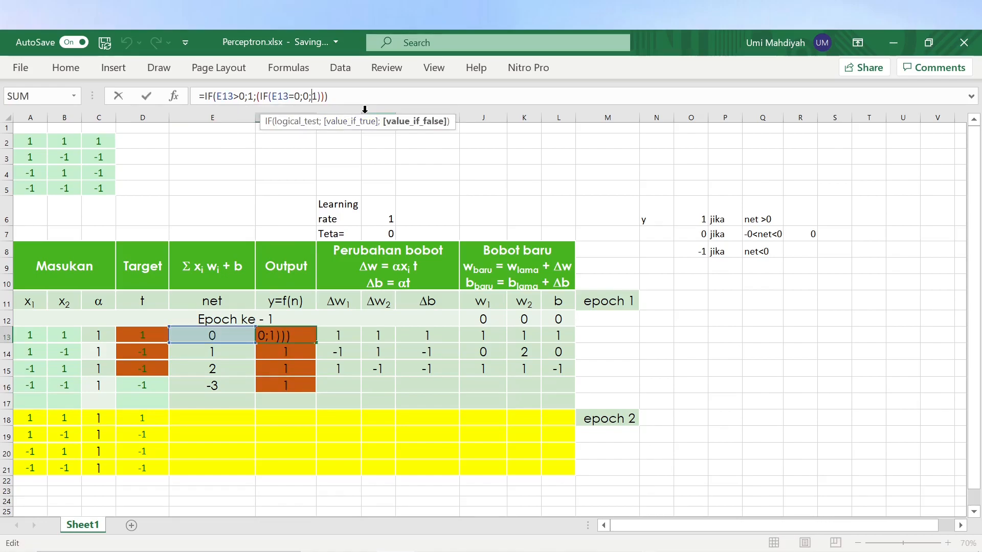
type("-")
key("Return")
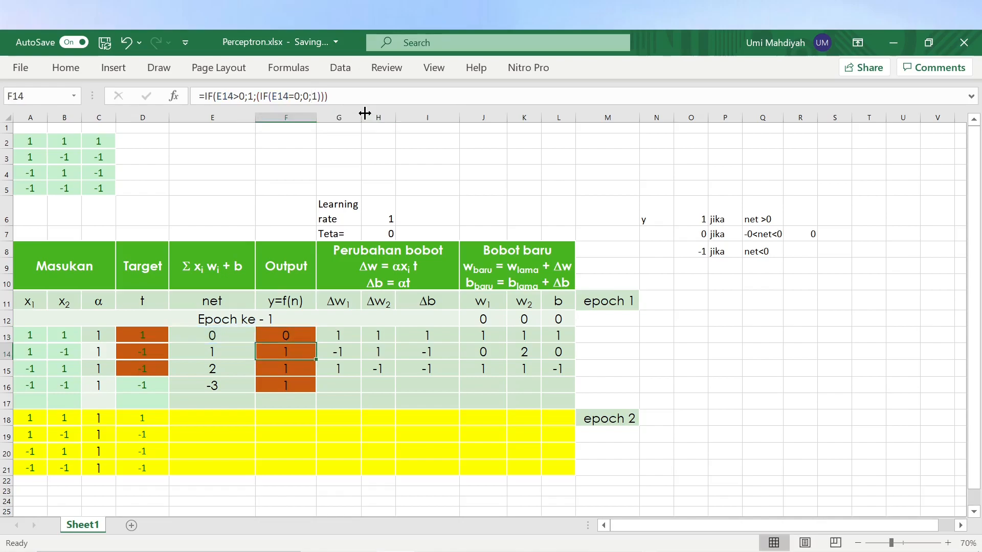
Copy the corrected output formula from F13 down to F16 and check the formula in F16
left_click(287, 335)
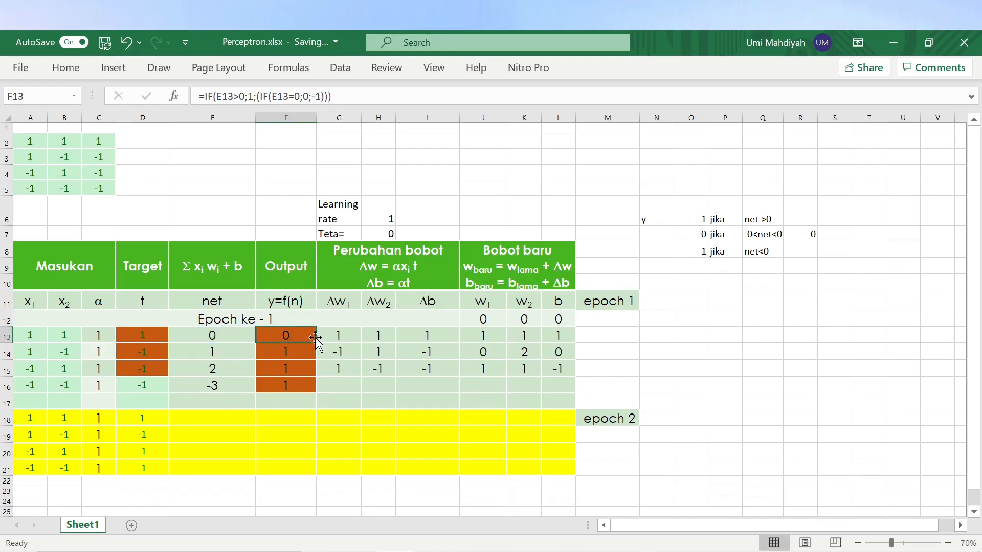
left_click_drag(311, 353, 305, 387)
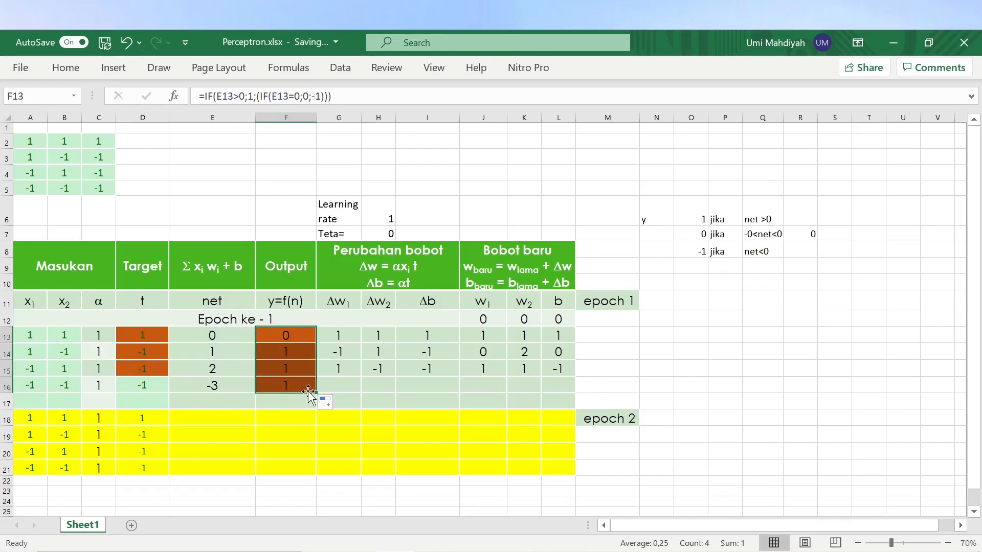
left_click(305, 387)
double_click(305, 387)
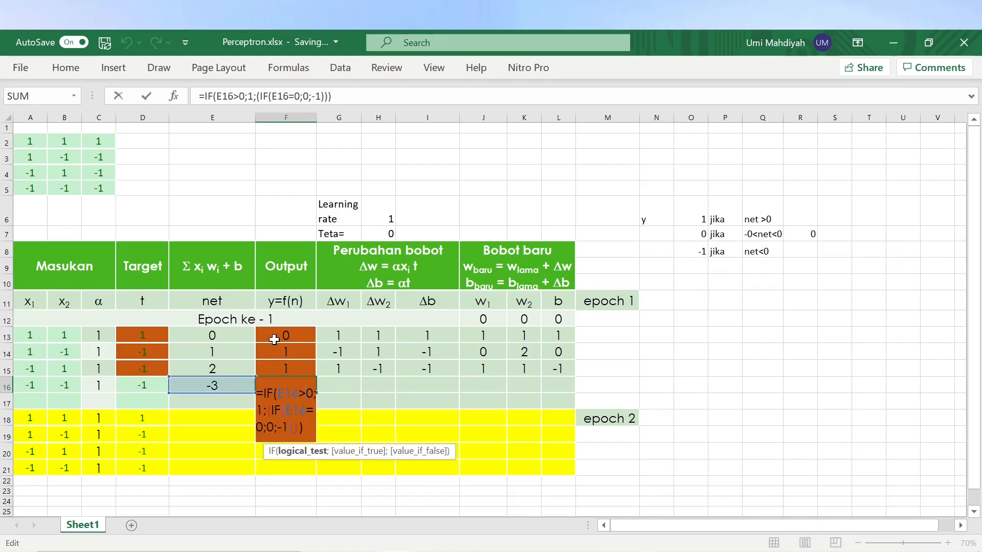
key("Return")
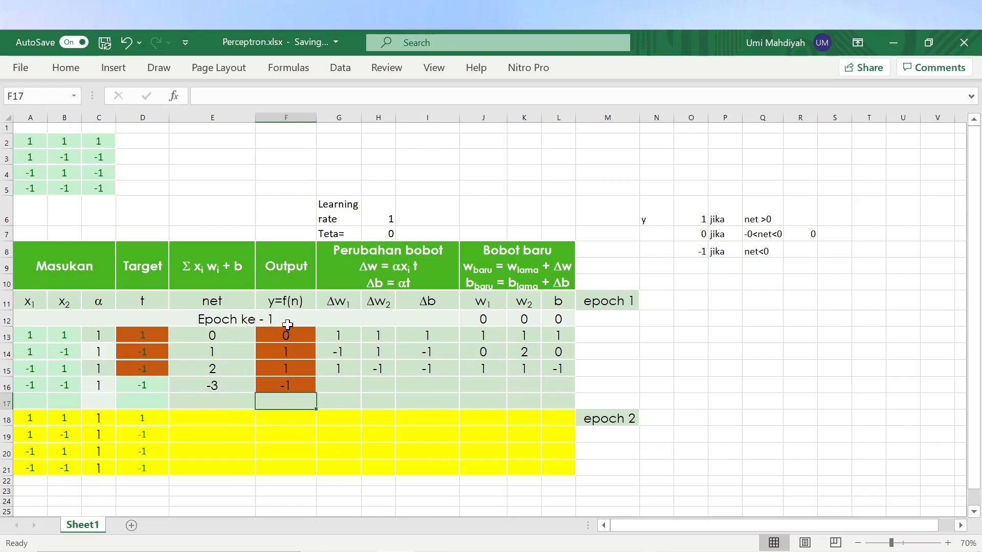
left_click(285, 382)
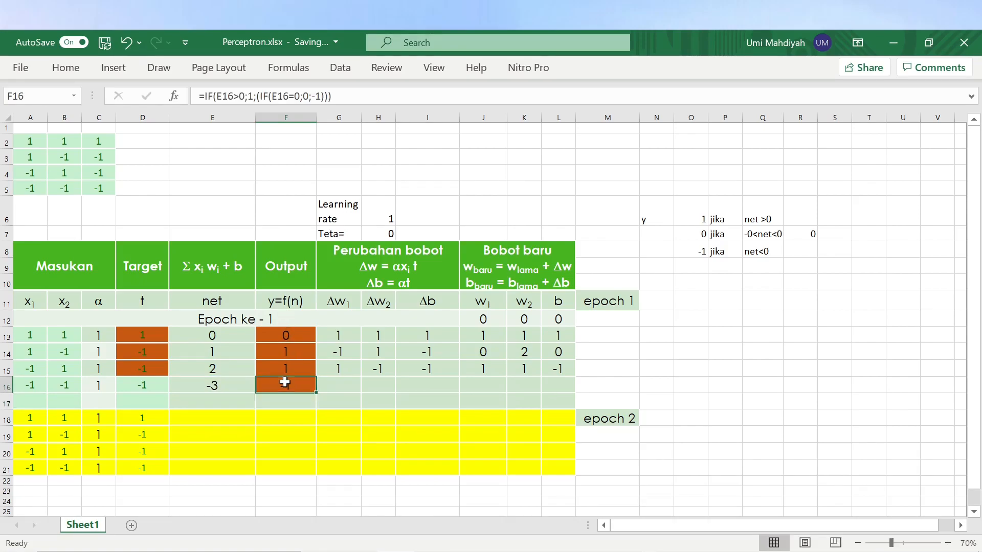
Fill the target cell D16 with the same dark orange as the target cells above it
left_click(147, 383)
left_click(61, 70)
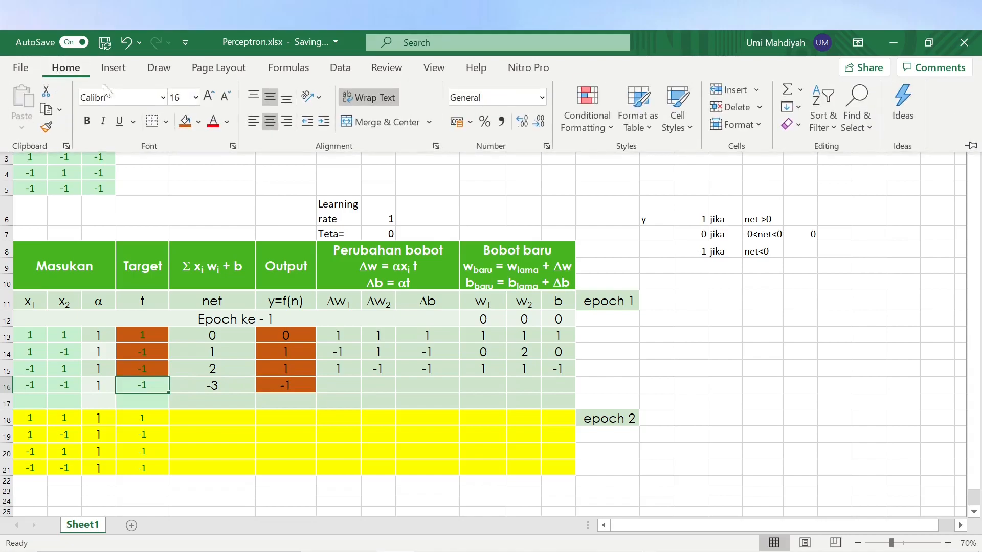
left_click(185, 125)
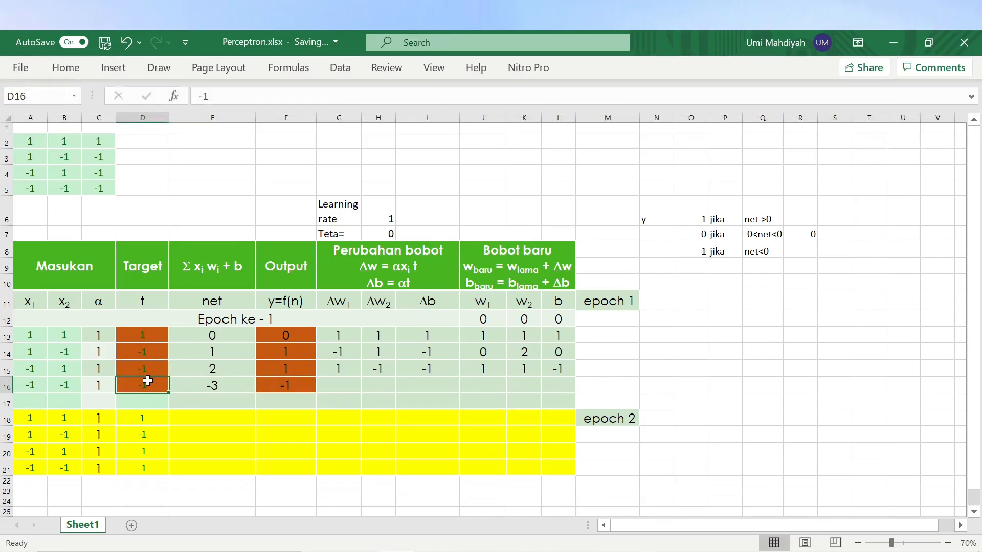
Fill the matching target and output cells D16 and F16 with light green
left_click(287, 378, "ctrl")
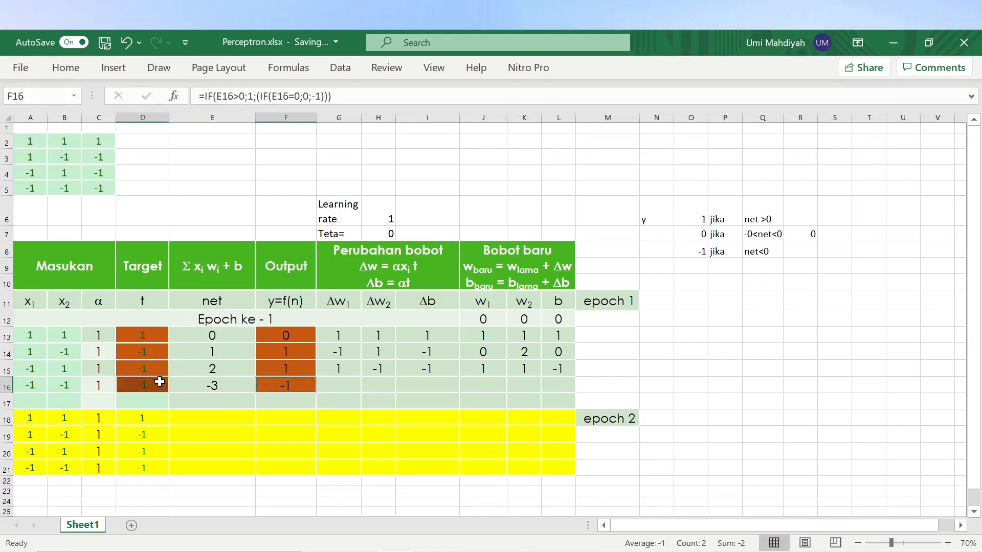
left_click(66, 68)
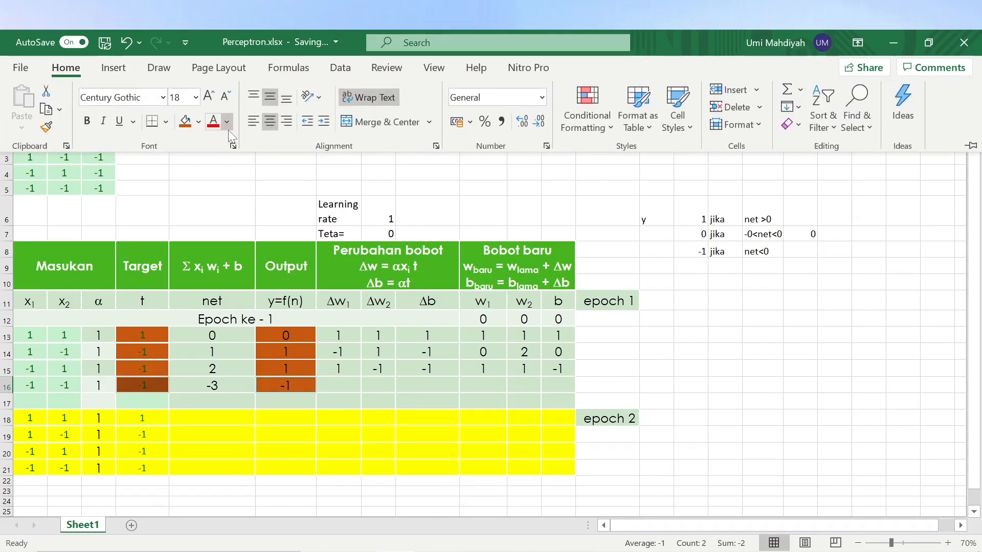
left_click(198, 125)
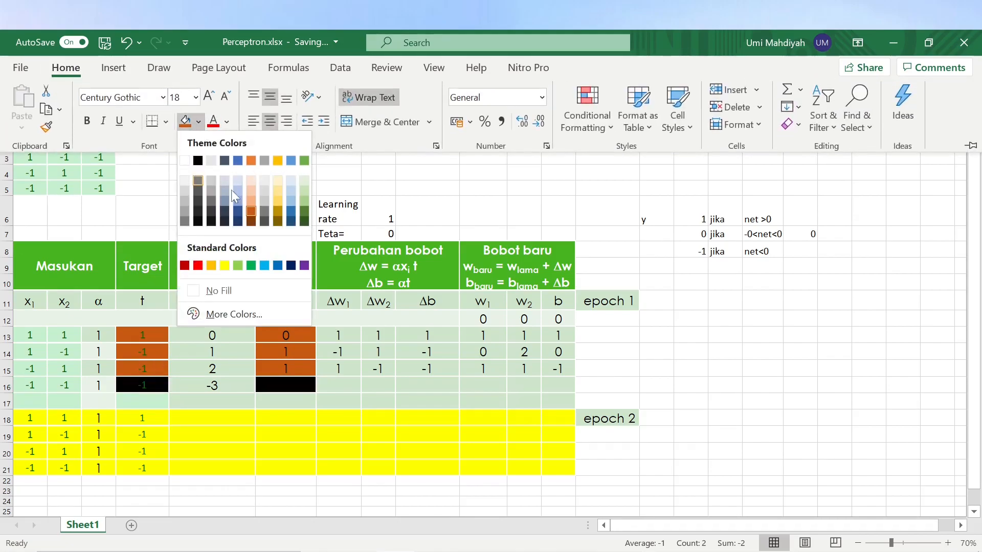
left_click(307, 201)
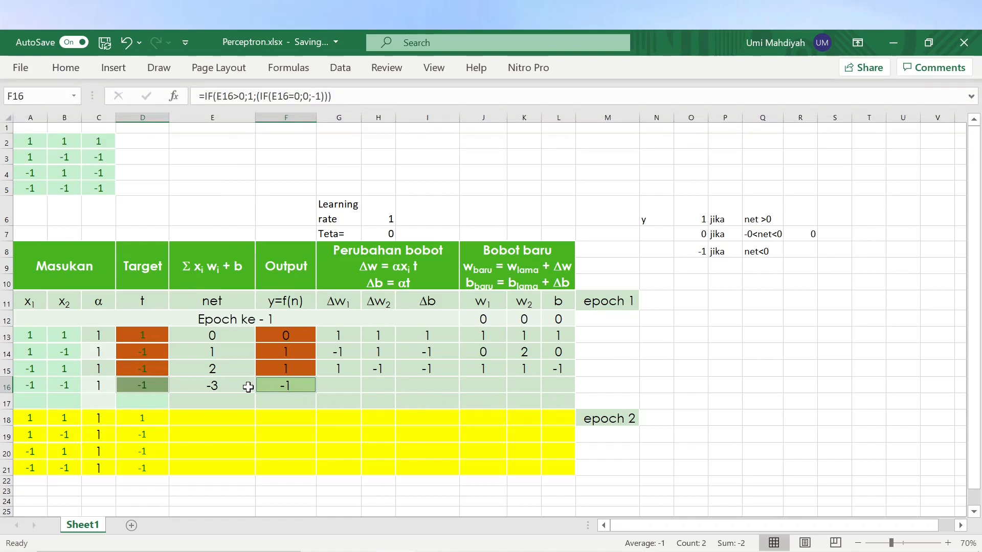
left_click(245, 385)
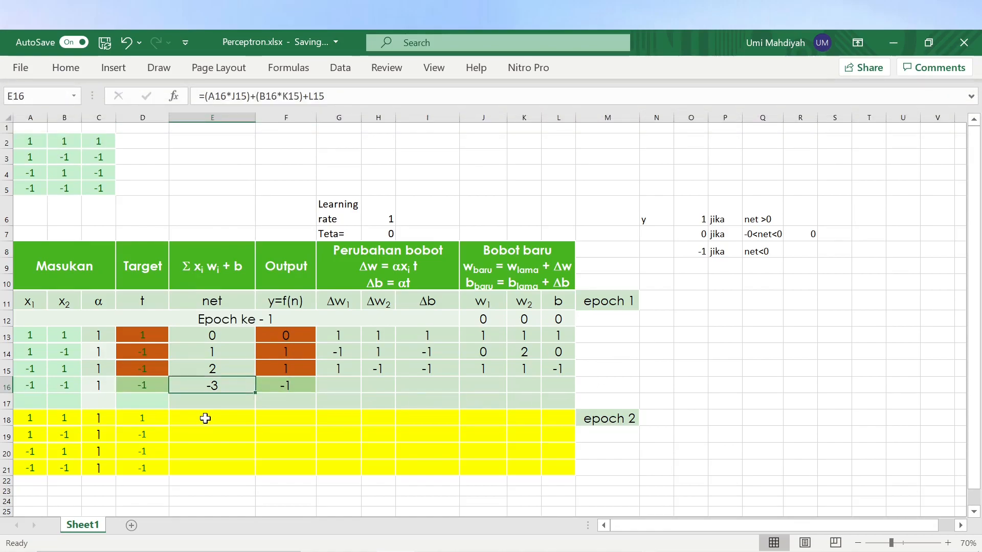
Enter 0 for each of the three weight and bias changes in G16:I16
left_click(345, 389)
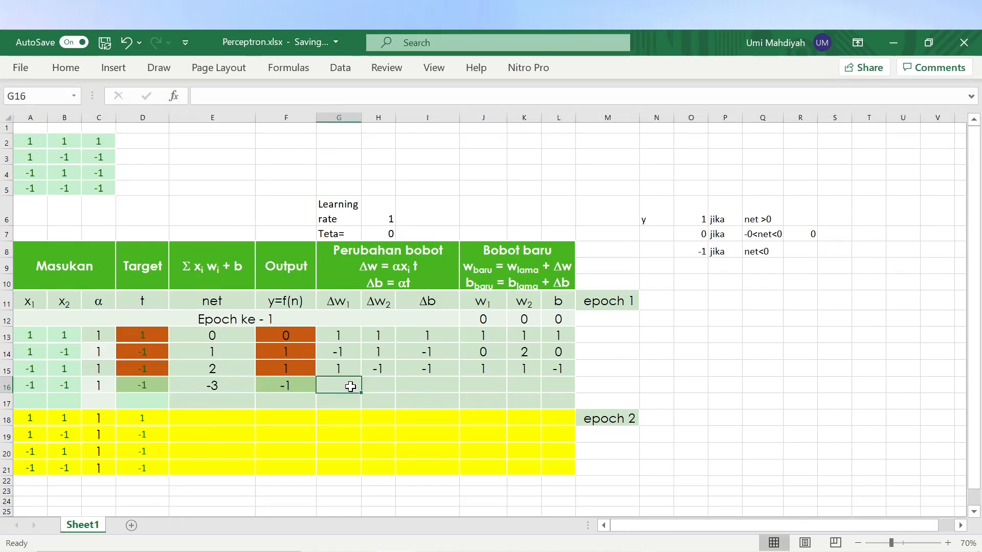
type("0")
key("Tab")
type("0")
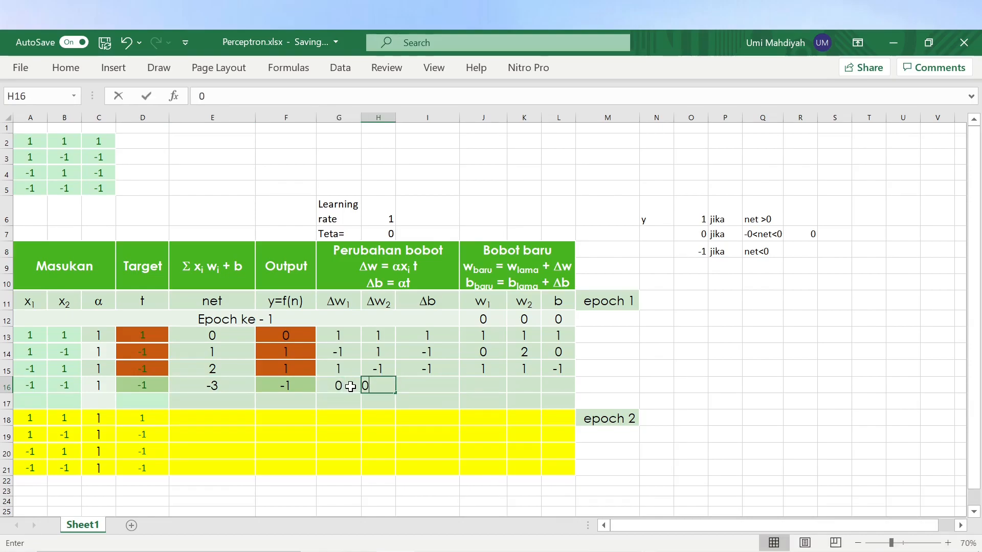
key("Tab")
type("0")
key("Tab")
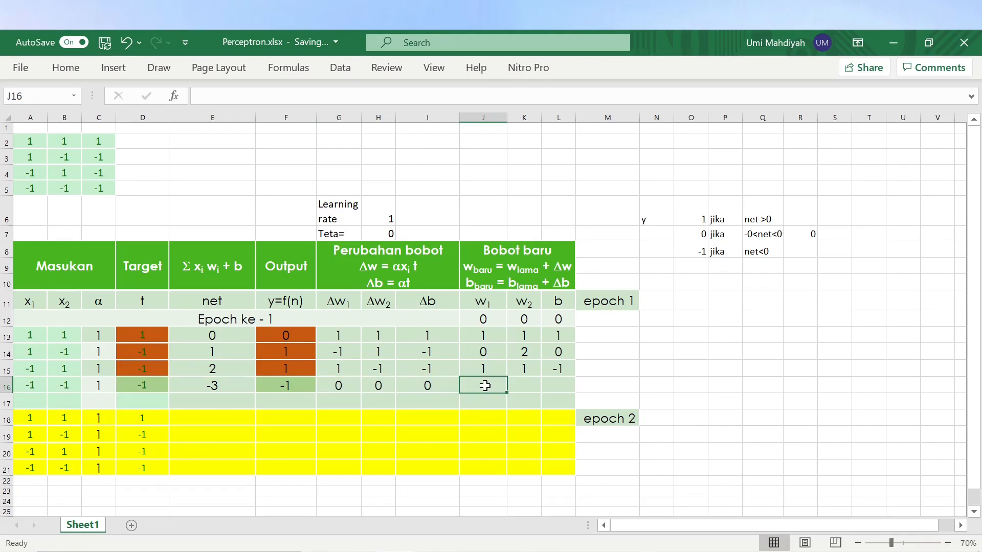
type("=")
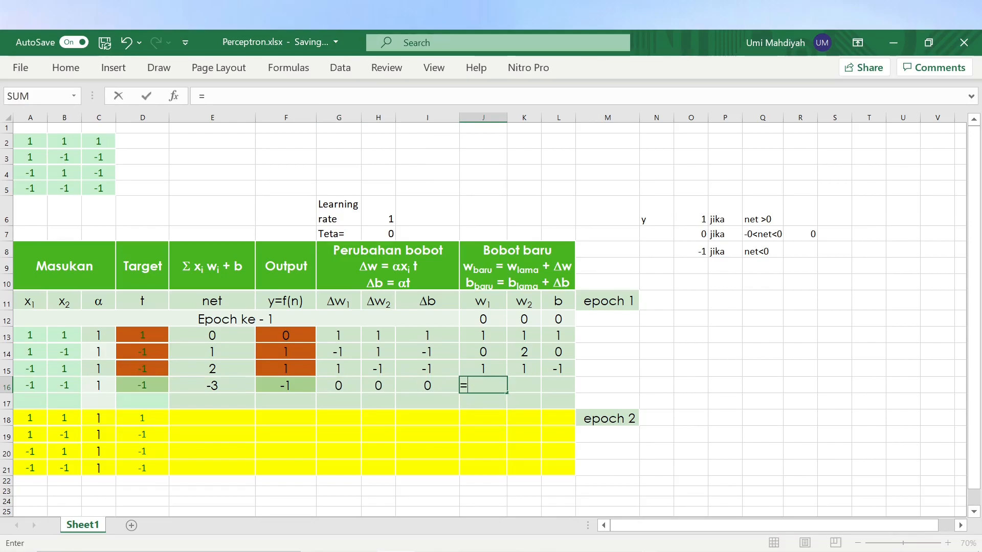
key("BackSpace")
key("Return")
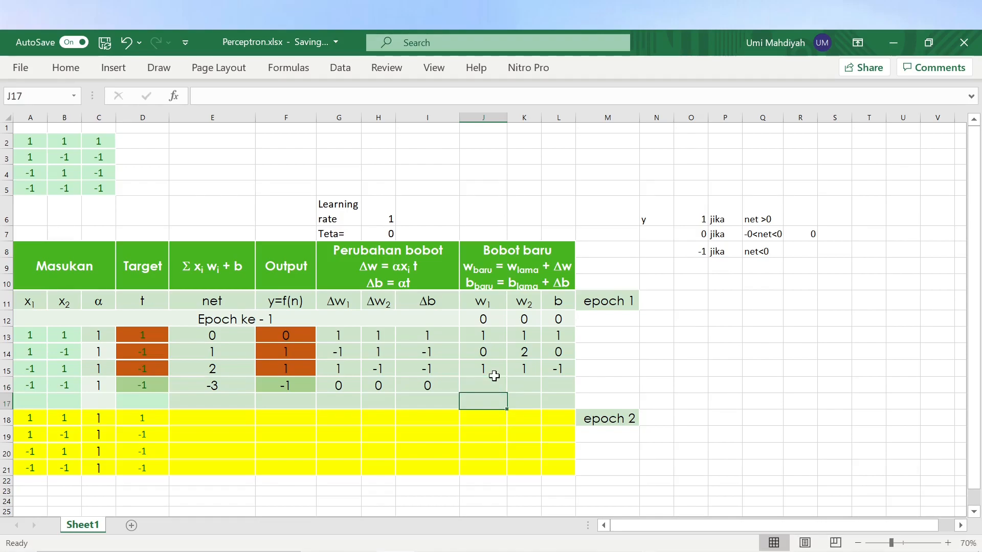
Copy the new weight and bias formulas from J15:L15 down to J16:L16 and check J16
left_click(498, 369)
left_click_drag(502, 367, 575, 388)
left_click(488, 384)
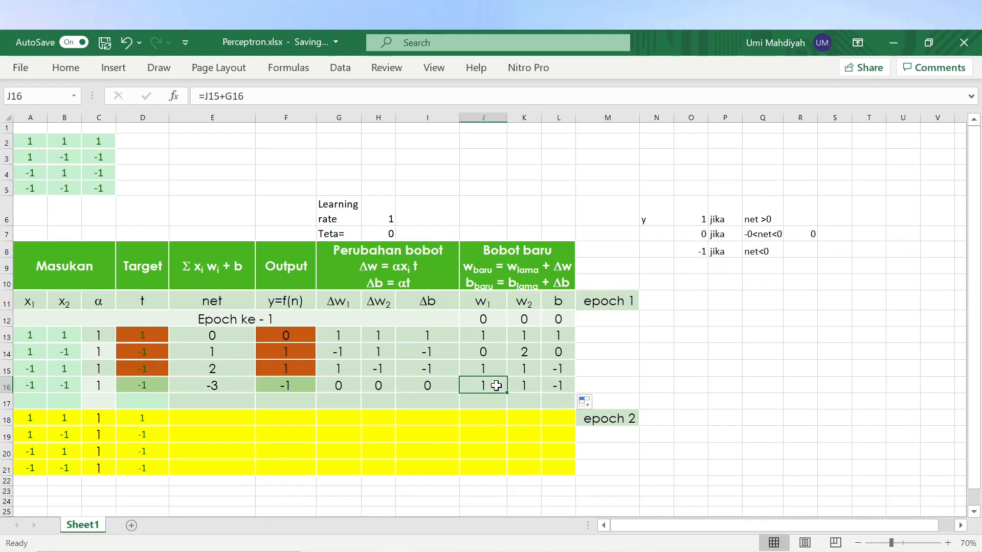
Copy the new weight and bias formulas from J16:L16 down to row 17
left_click_drag(496, 385, 576, 409)
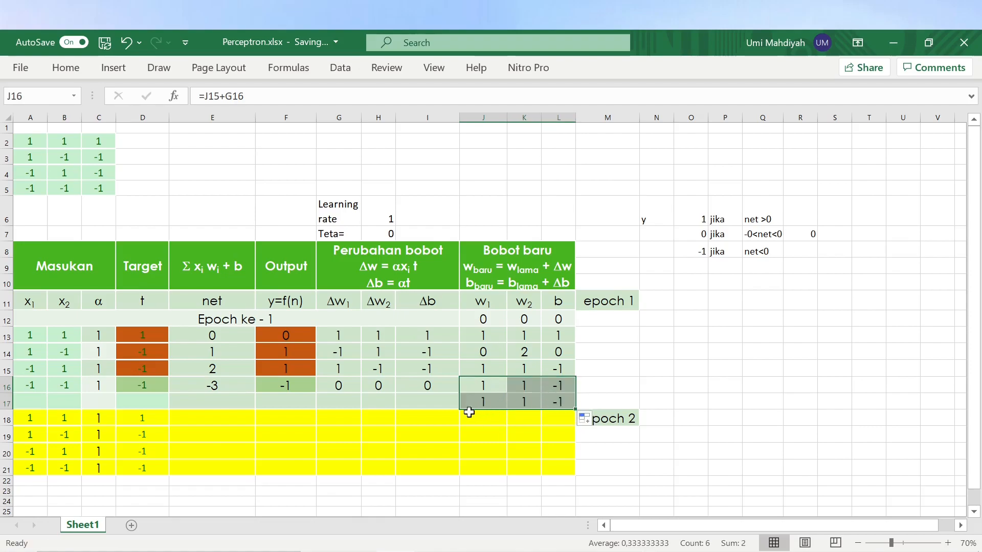
left_click(483, 402)
left_click(500, 419)
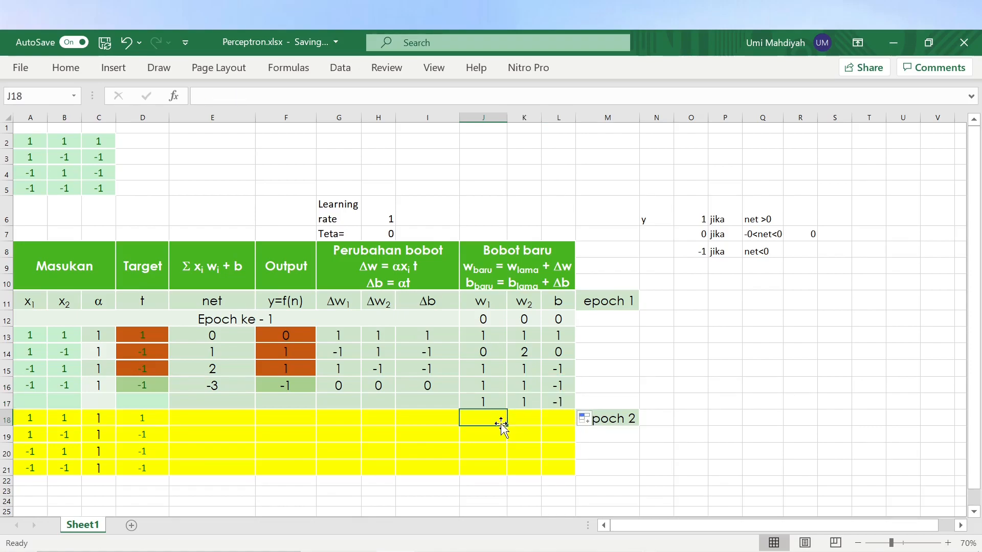
Compare the epoch 1 outputs in F13:F16 with the targets in D13:D16
left_click(232, 388)
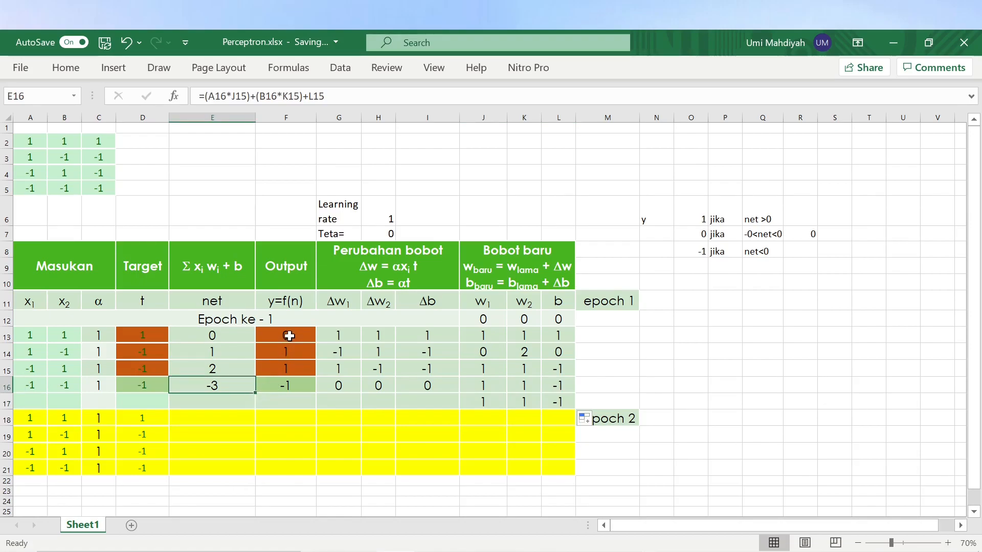
left_click_drag(289, 336, 298, 380)
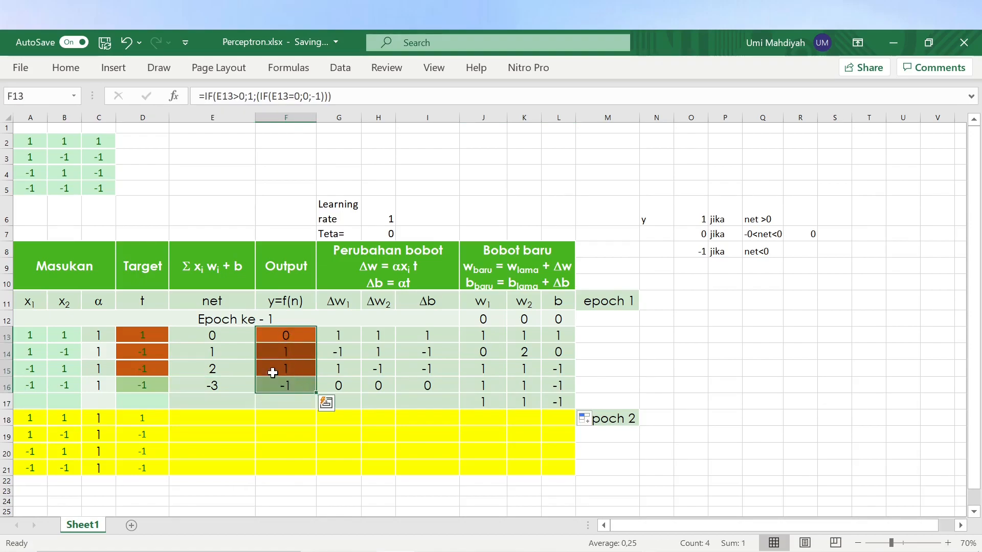
left_click_drag(134, 335, 133, 382)
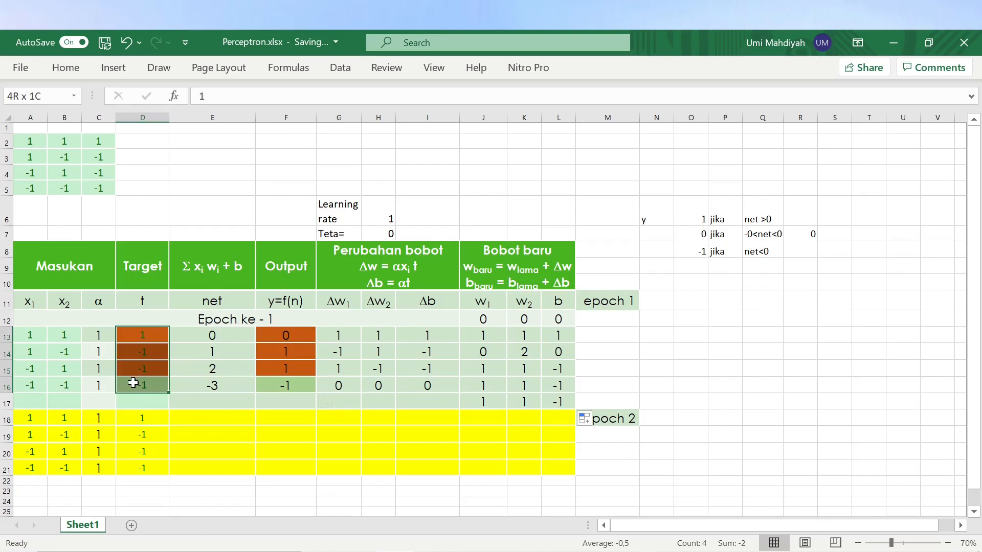
left_click(274, 384)
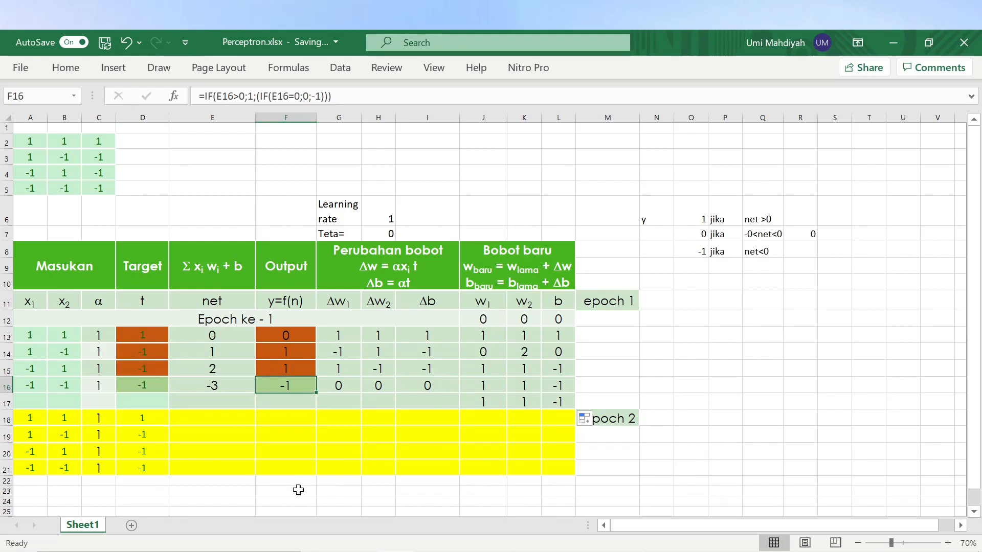
left_click(624, 427)
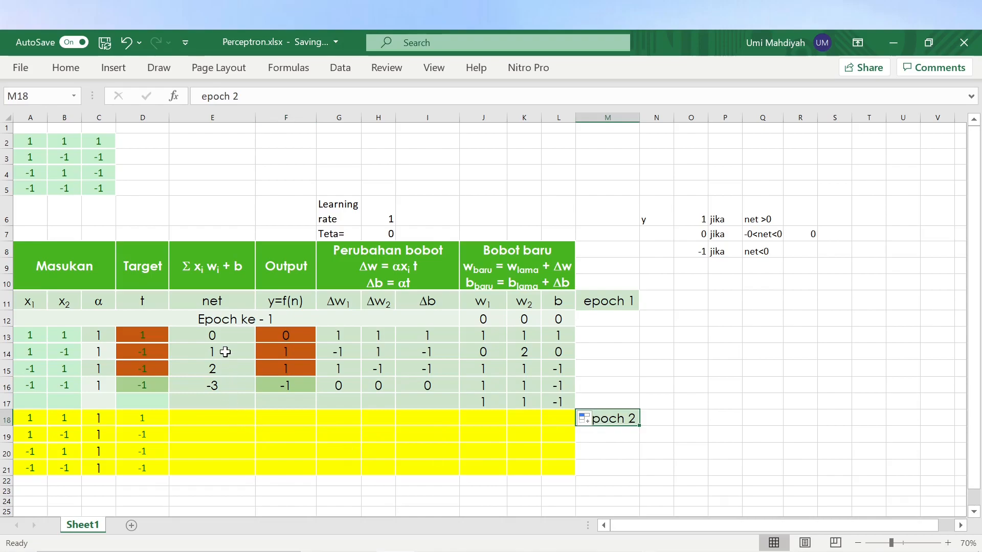
Copy the net, output, weight change and new weight formulas from E16:L16 down through row 18
left_click(204, 419)
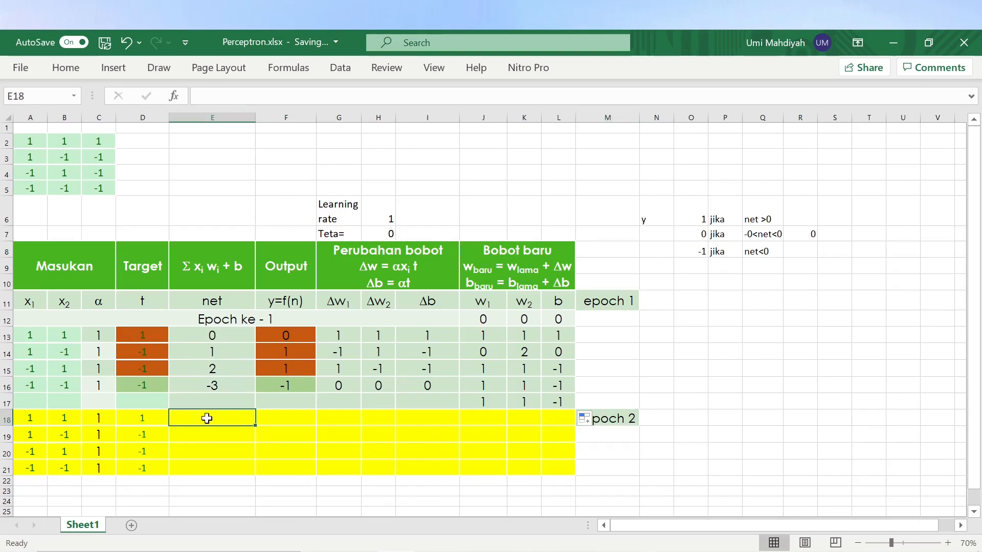
left_click(232, 386)
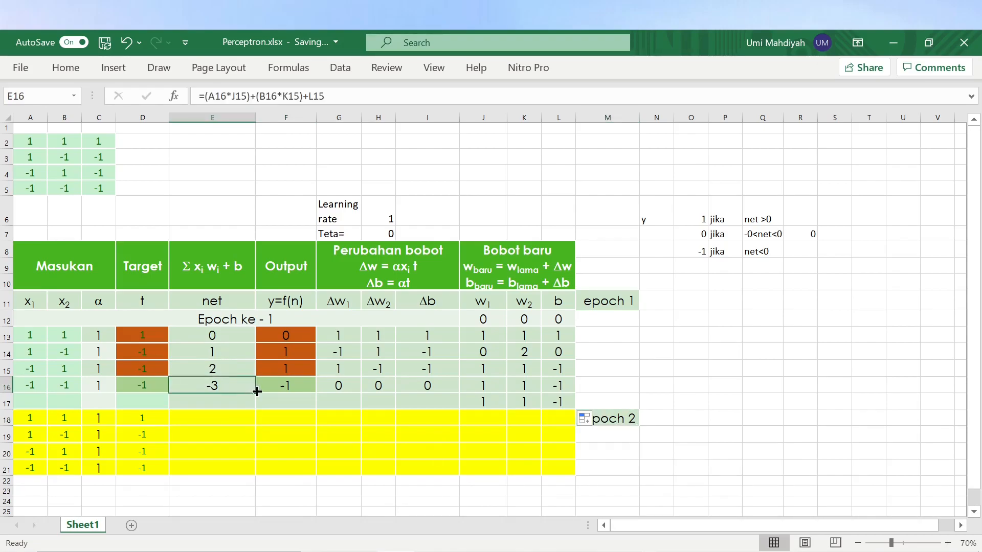
key("shift+Right")
key("shift+Right")
key("shift+Right")
key("shift+Right")
key("shift+Right")
key("shift+Right")
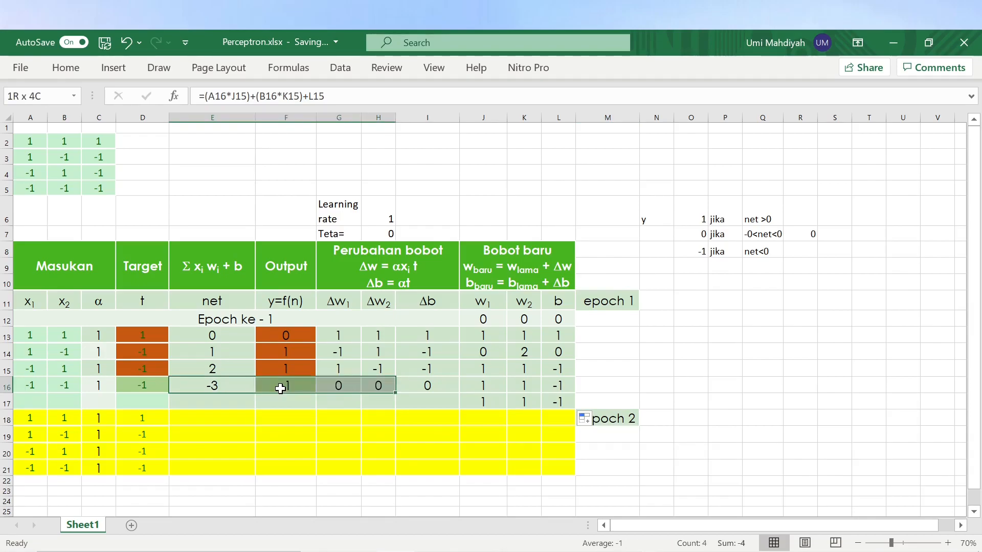
key("shift+Right")
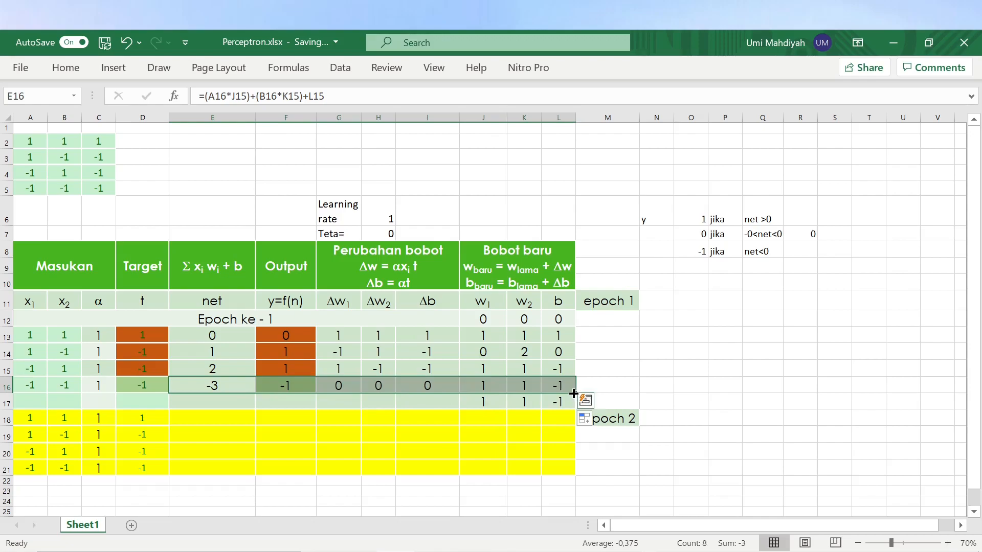
left_click_drag(575, 393, 567, 419)
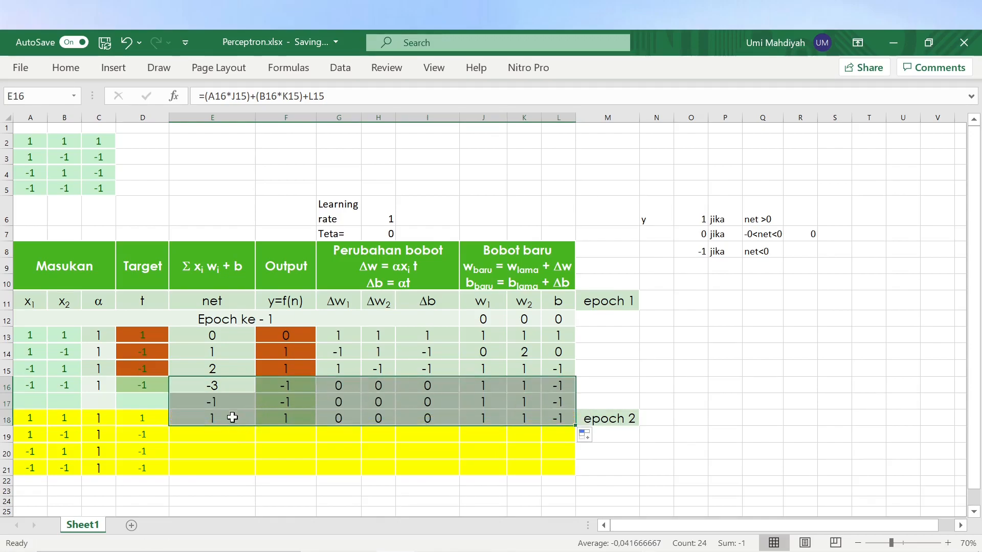
Clear the copied net, output and weight change entries in E17:I17, keeping the new weights in that row
left_click(222, 404)
left_click_drag(231, 402, 437, 404)
key("Delete")
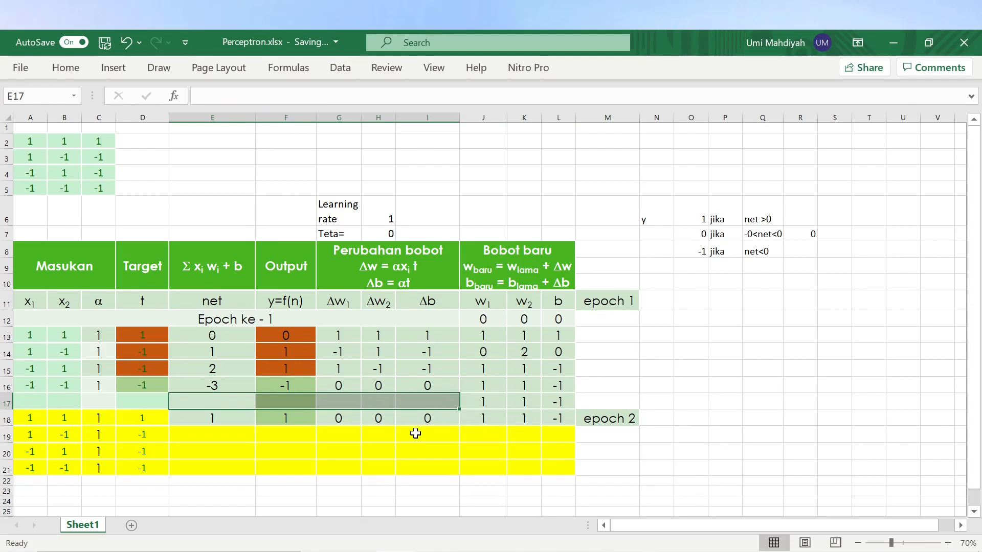
Check the net formula in E18 and the output formula in F18 for the first epoch 2 row
double_click(211, 417)
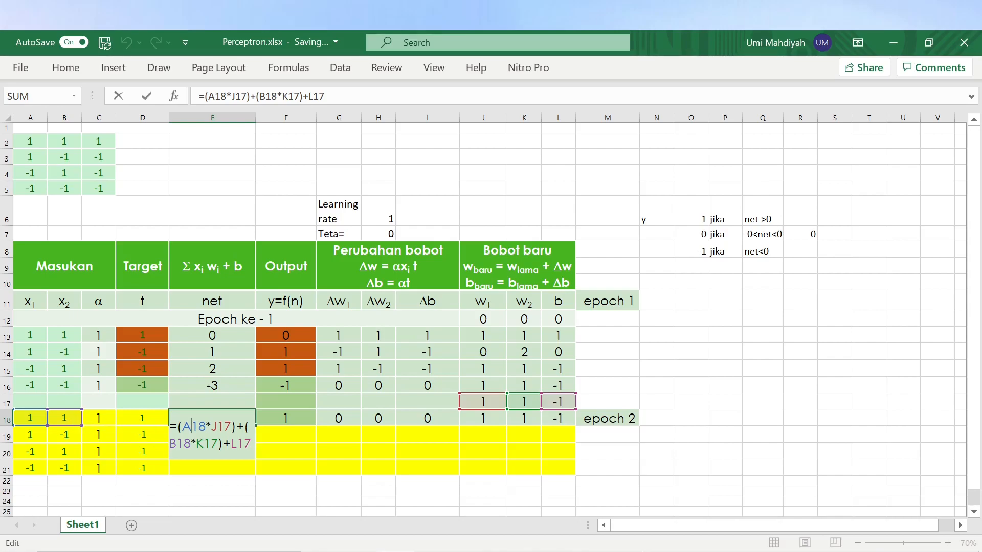
key("Return")
left_click(282, 419)
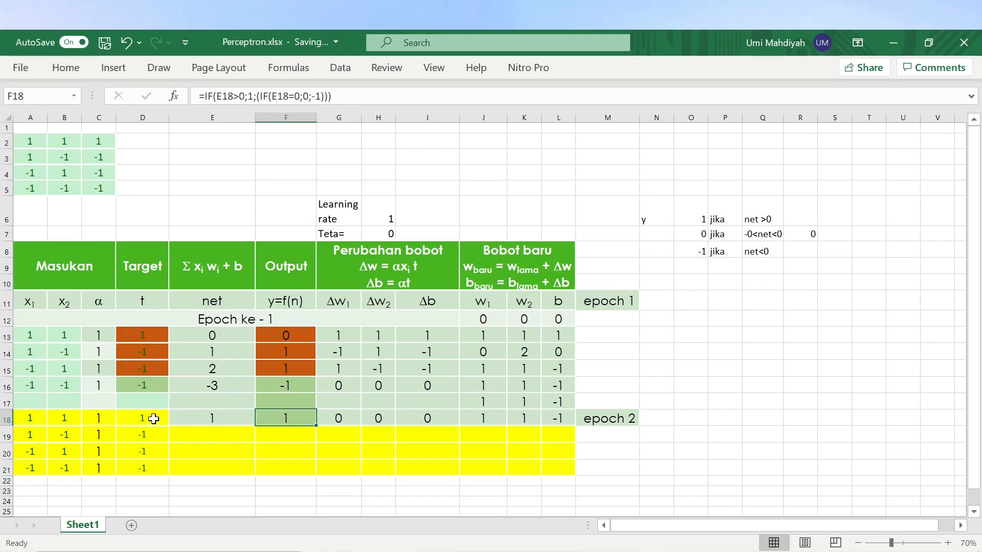
left_click(219, 419)
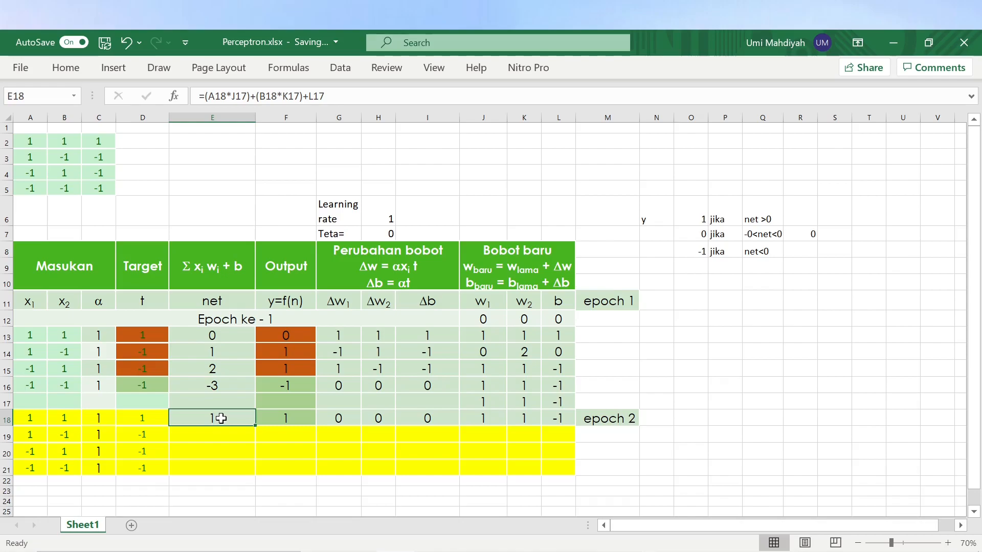
left_click(293, 419)
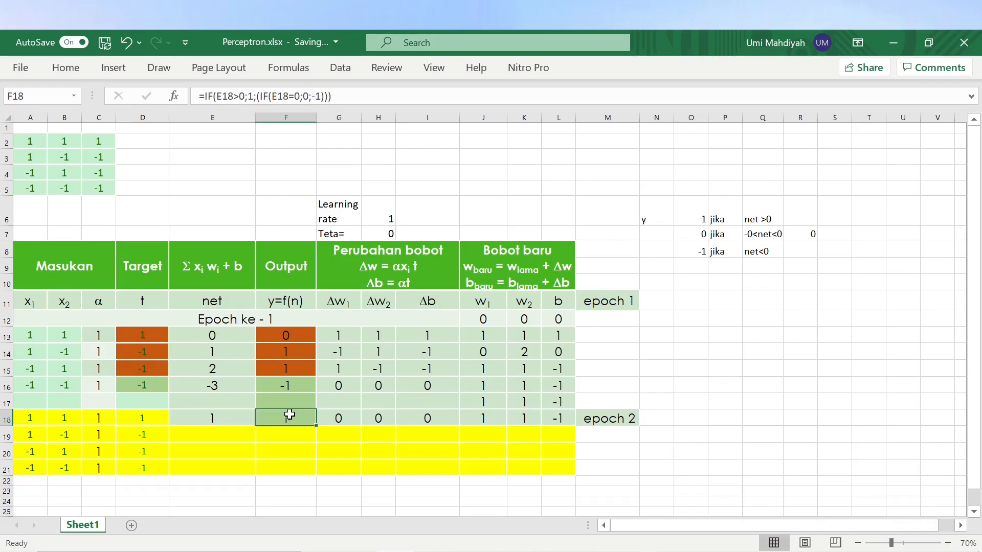
Fill the target cell D18 with the green used for matching outputs
left_click(156, 419)
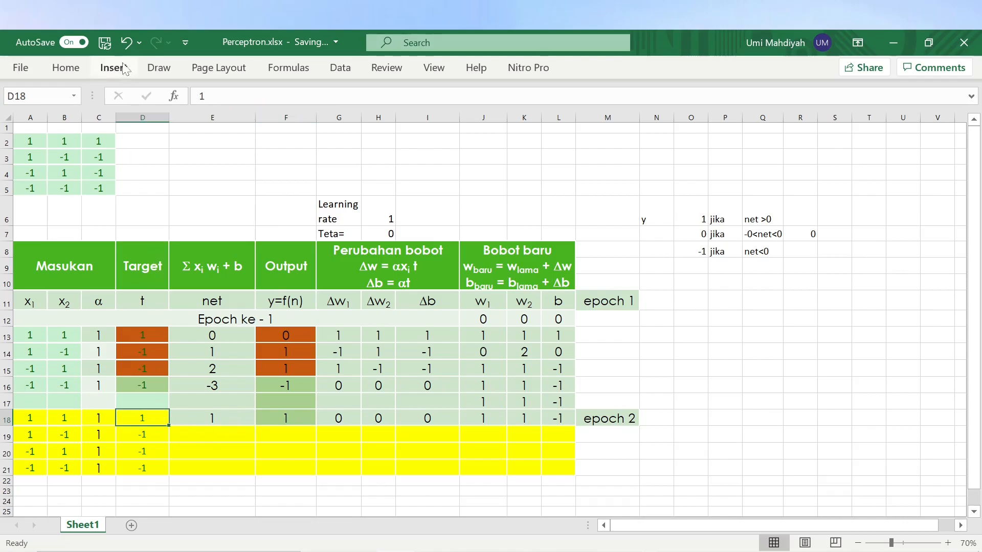
left_click(57, 72)
left_click(181, 121)
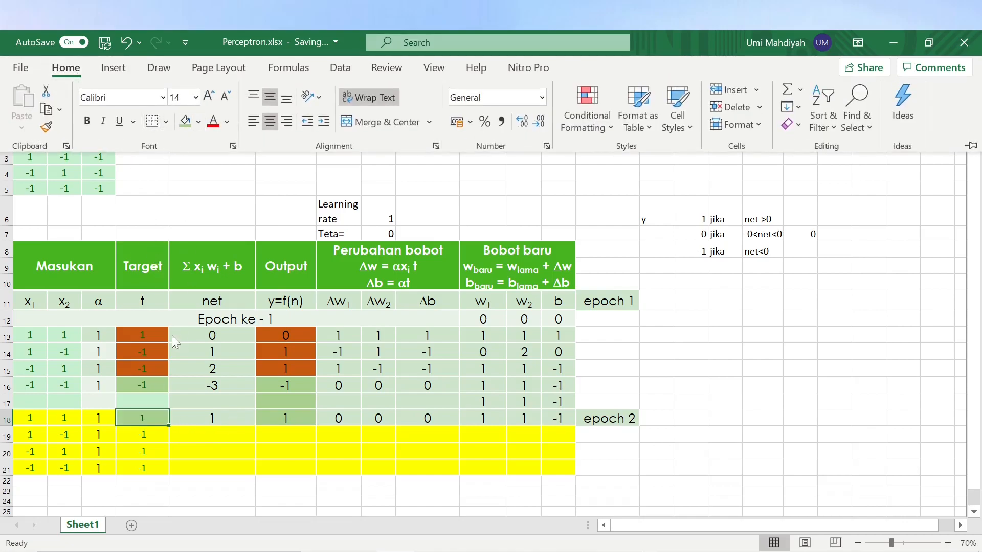
Review the weight changes and new weights in G18:L18 for the first epoch 2 row
left_click(149, 412)
left_click(287, 417)
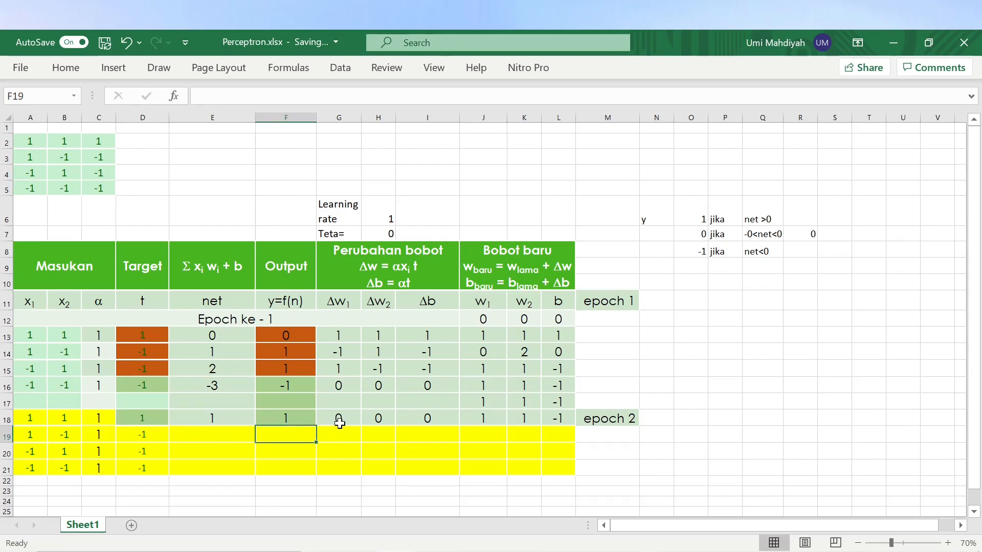
left_click(339, 420)
left_click_drag(339, 420, 560, 418)
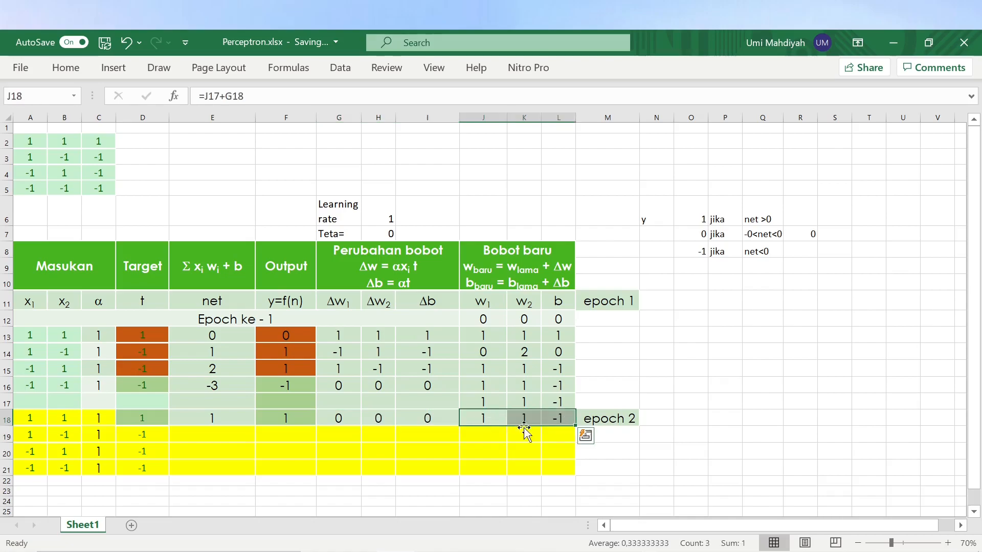
Copy the formulas from E18:L18 down to row 19 and check the net formula in E19
left_click_drag(237, 423, 570, 437)
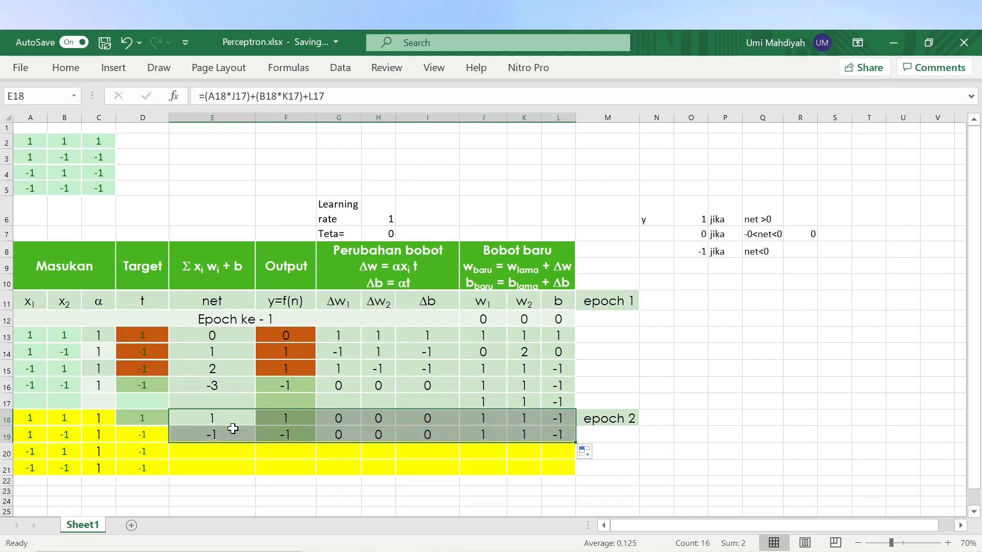
left_click(221, 436)
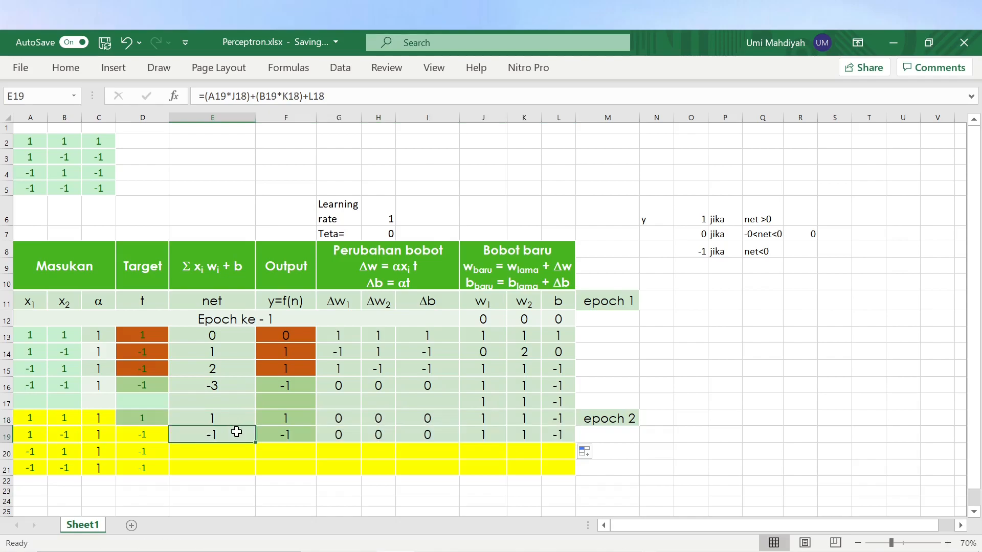
double_click(215, 432)
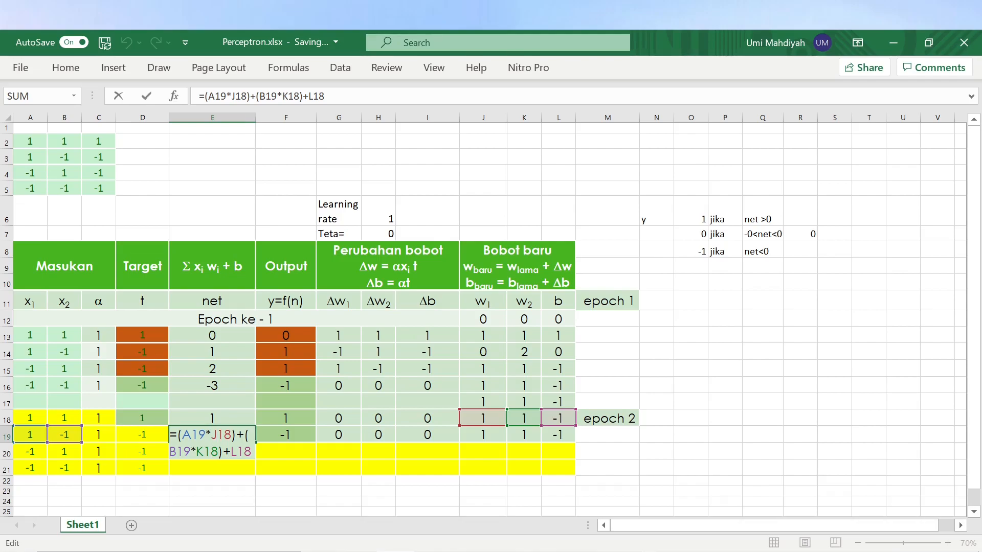
key("Return")
left_click(231, 437)
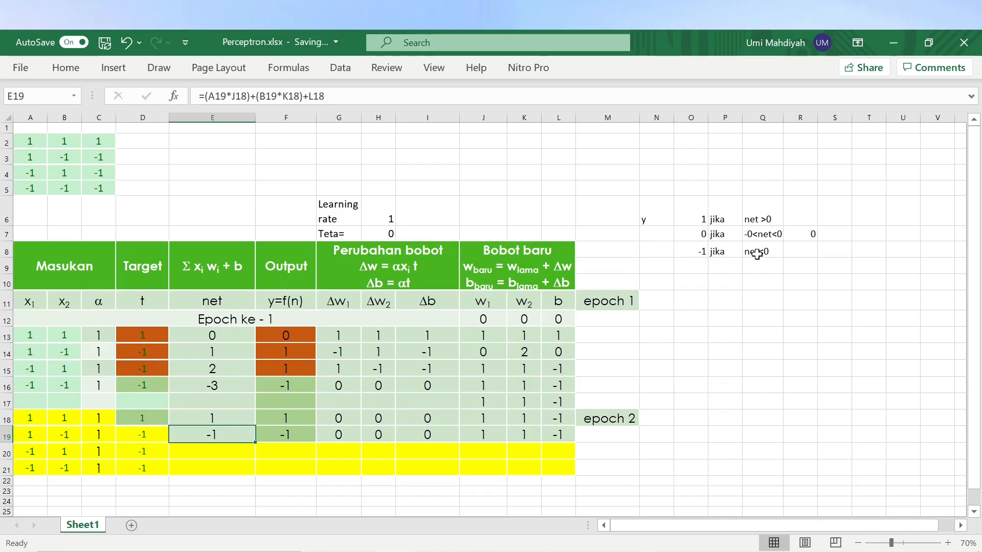
Fill the target cell D19 with the same green as D18
left_click(125, 437)
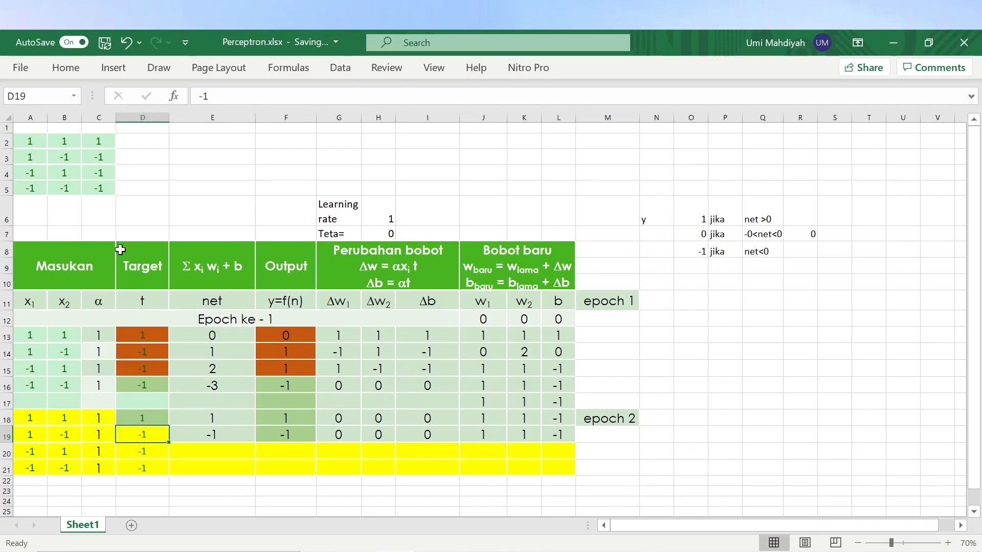
left_click(66, 67)
left_click(185, 121)
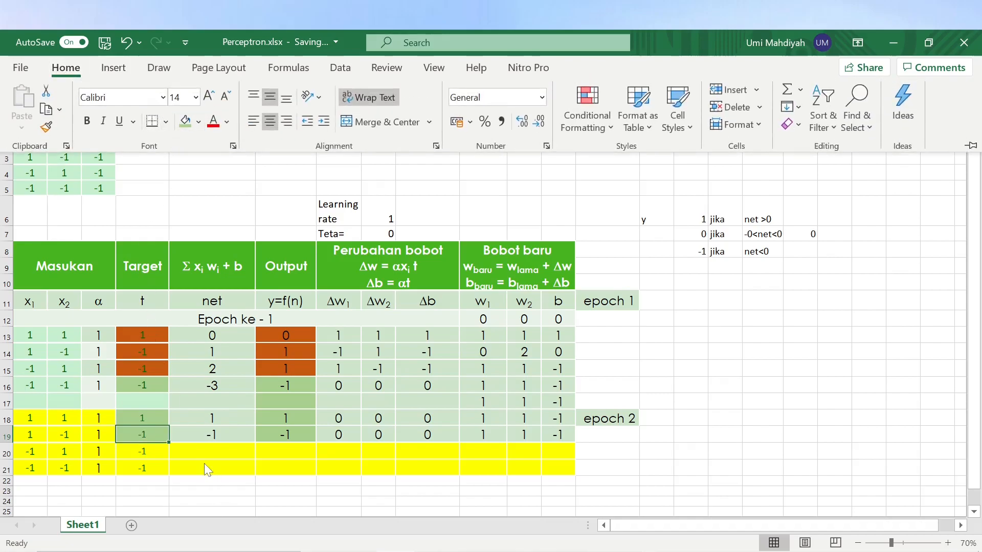
Copy the formulas from E19:L19 down to row 20 and fill the target cell D20 green
left_click_drag(210, 434, 575, 455)
left_click(191, 451)
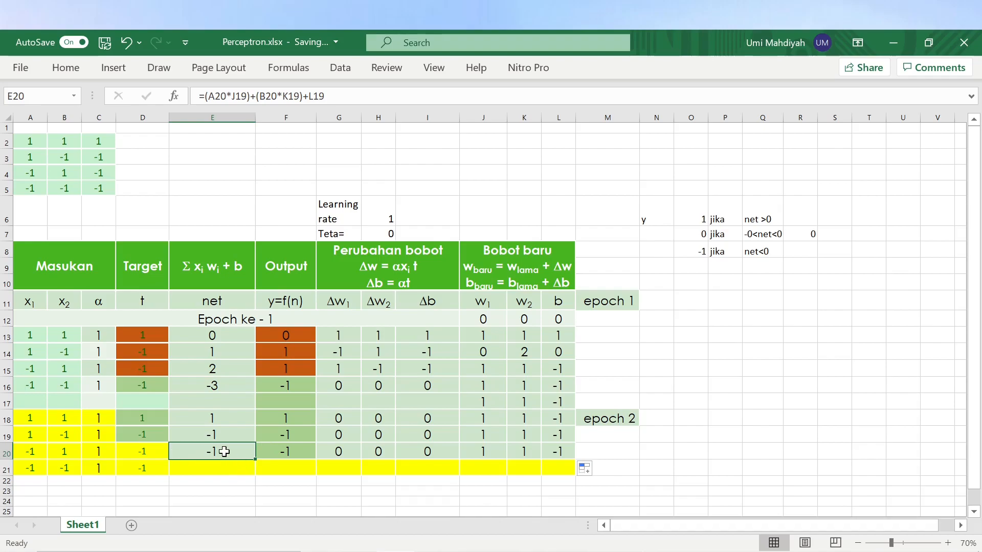
left_click(144, 451)
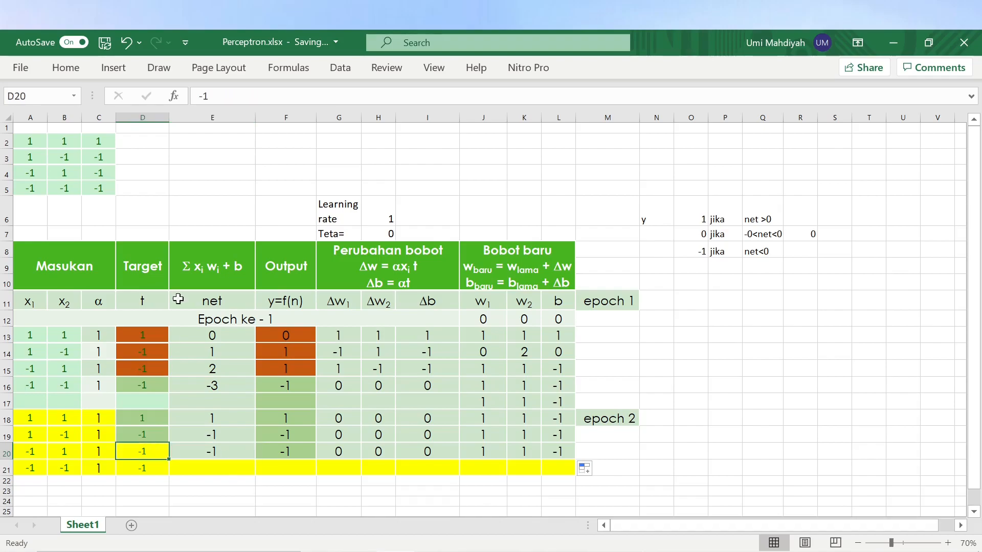
left_click(65, 68)
left_click(185, 122)
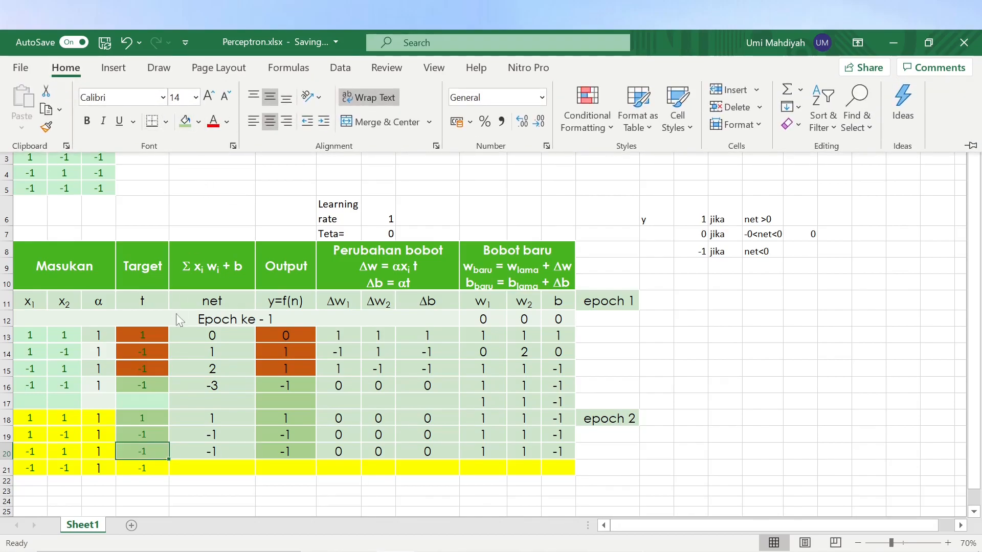
Copy the net and output formulas from E20 and F20 down to row 21
left_click(173, 463)
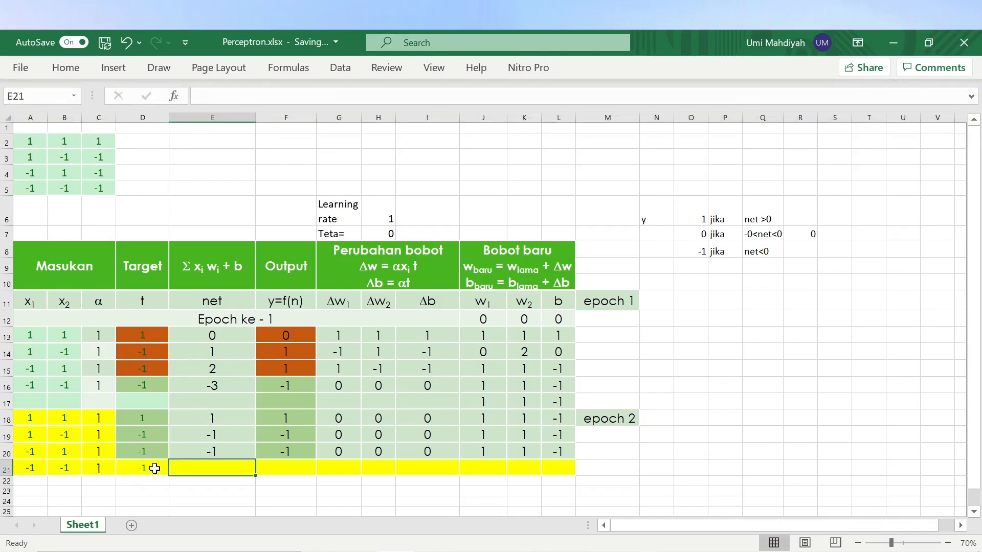
left_click_drag(147, 454, 382, 452)
left_click(187, 457)
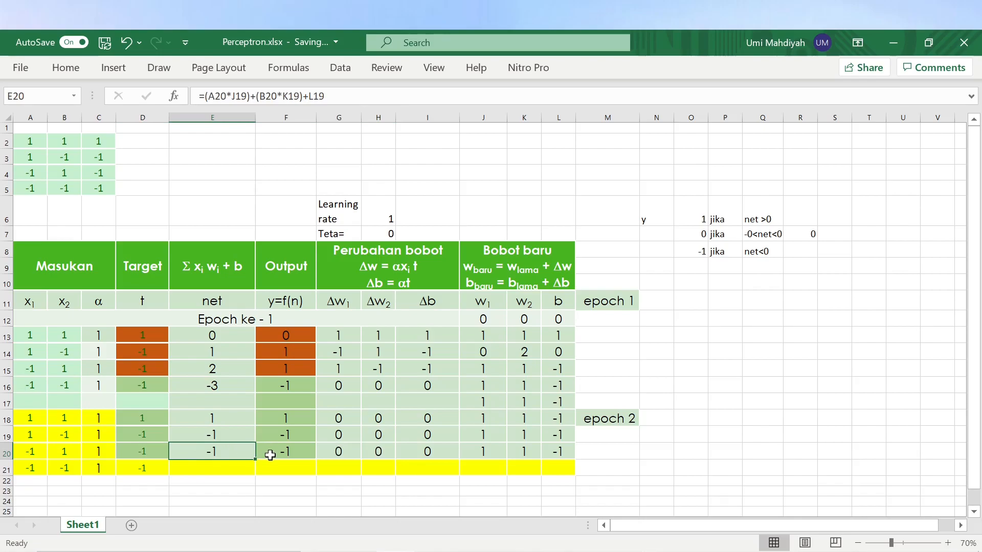
left_click_drag(255, 460, 256, 468)
left_click(300, 454)
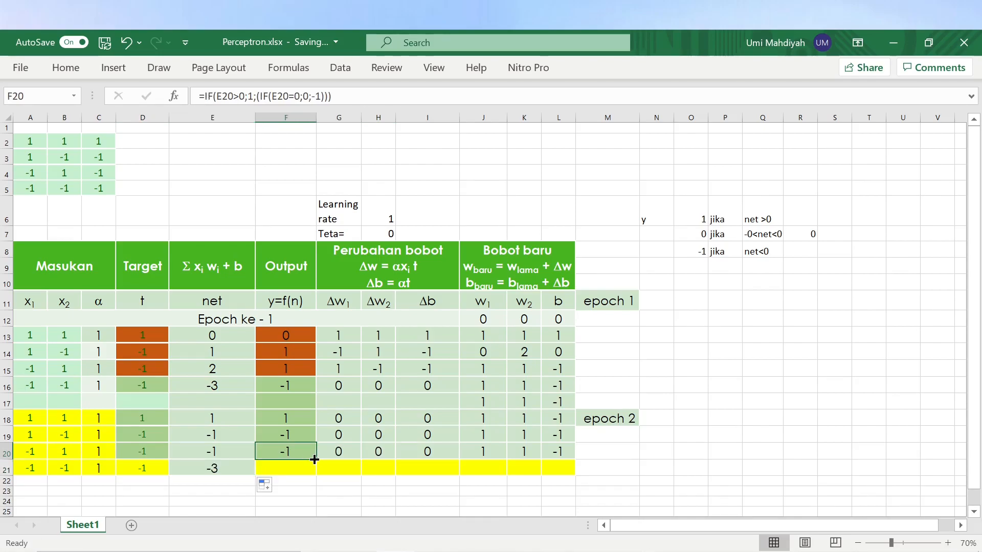
left_click_drag(315, 460, 314, 467)
left_click(291, 465)
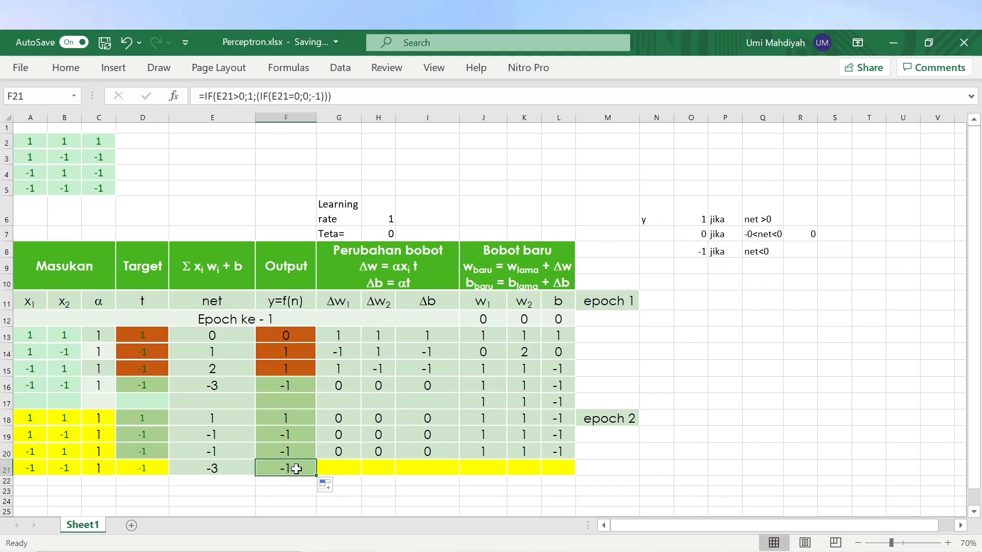
Fill the target cell D21 with the same green as the other epoch 2 targets
left_click(150, 476)
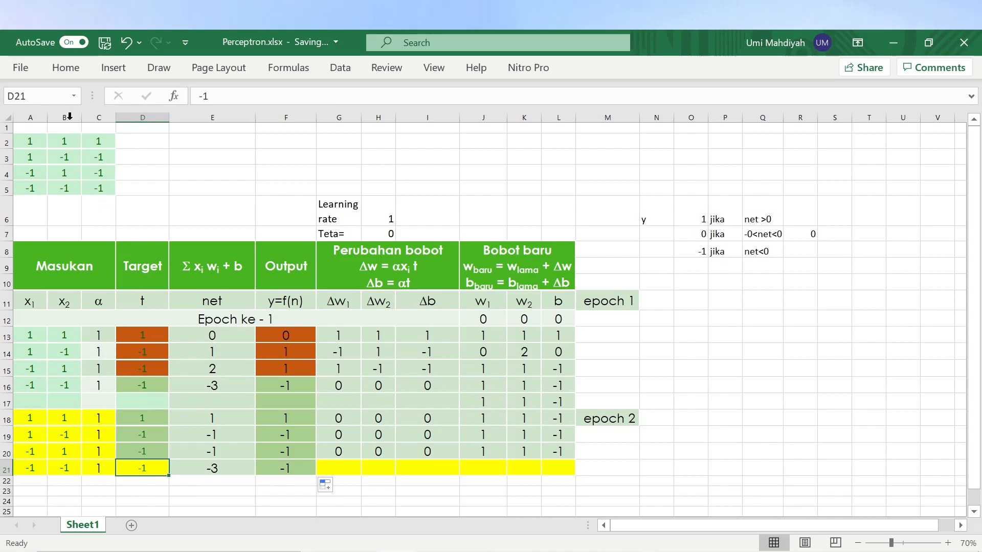
left_click(66, 68)
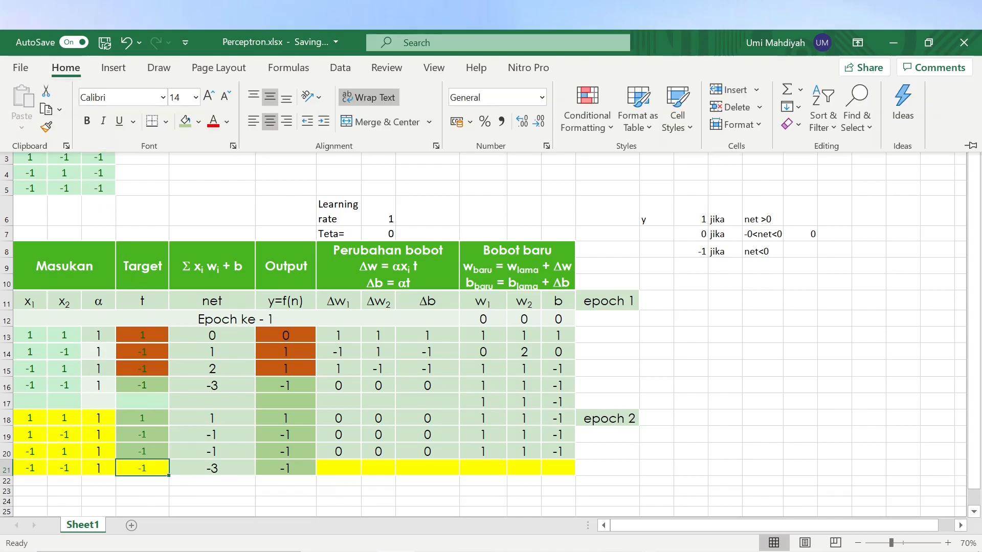
left_click(185, 121)
left_click(180, 510)
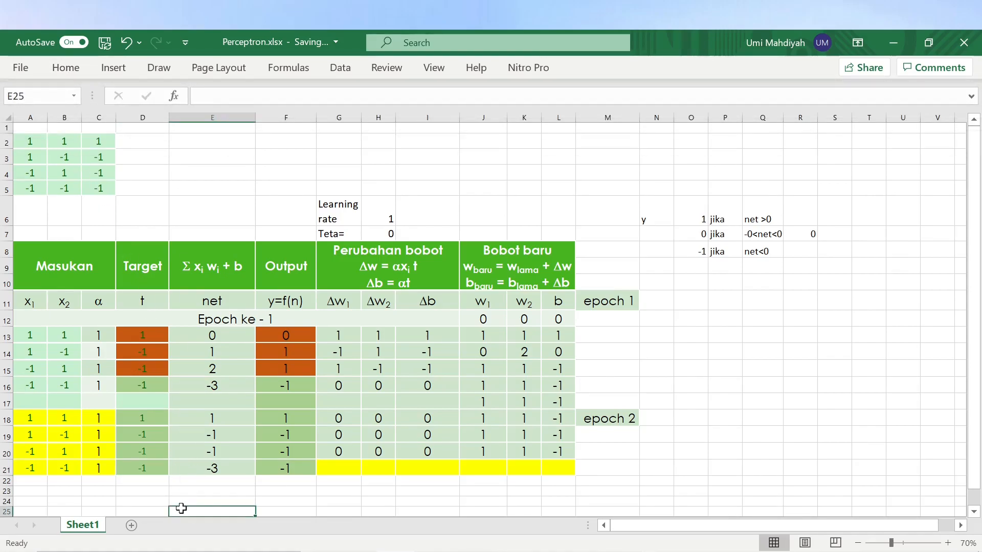
Compare the epoch 2 targets in D18:D21 with the outputs in F18:F21
left_click_drag(156, 419, 142, 468)
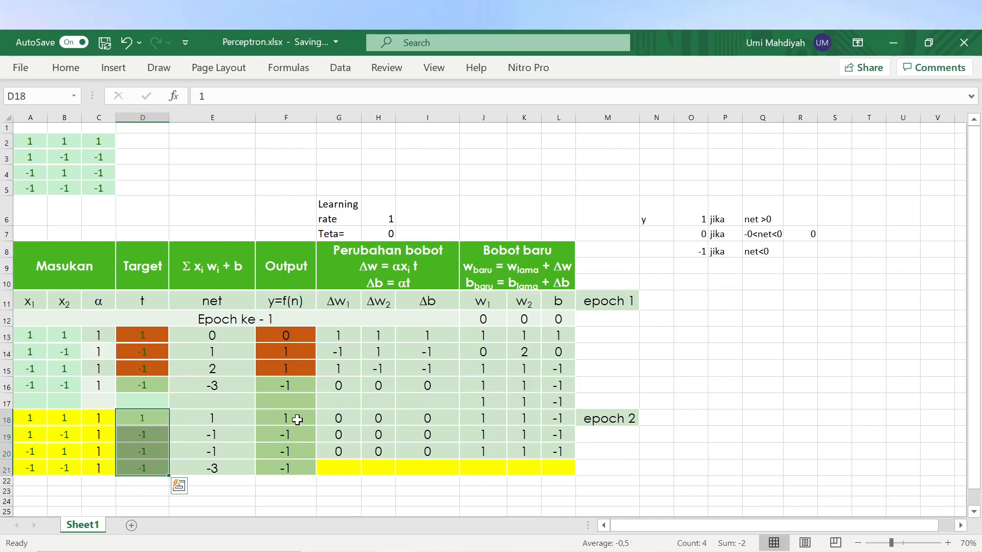
left_click_drag(292, 418, 286, 466)
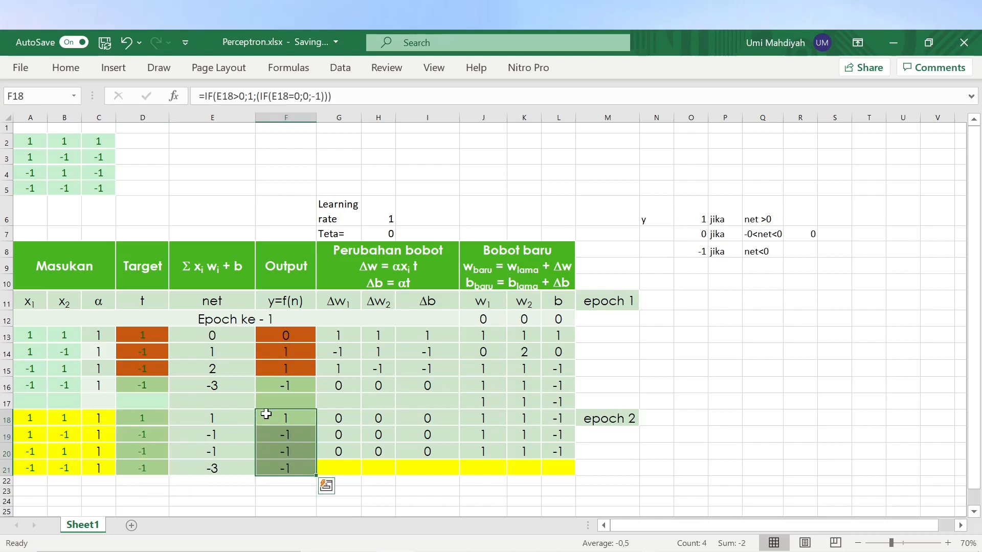
left_click_drag(268, 415, 279, 468)
left_click_drag(137, 417, 143, 472)
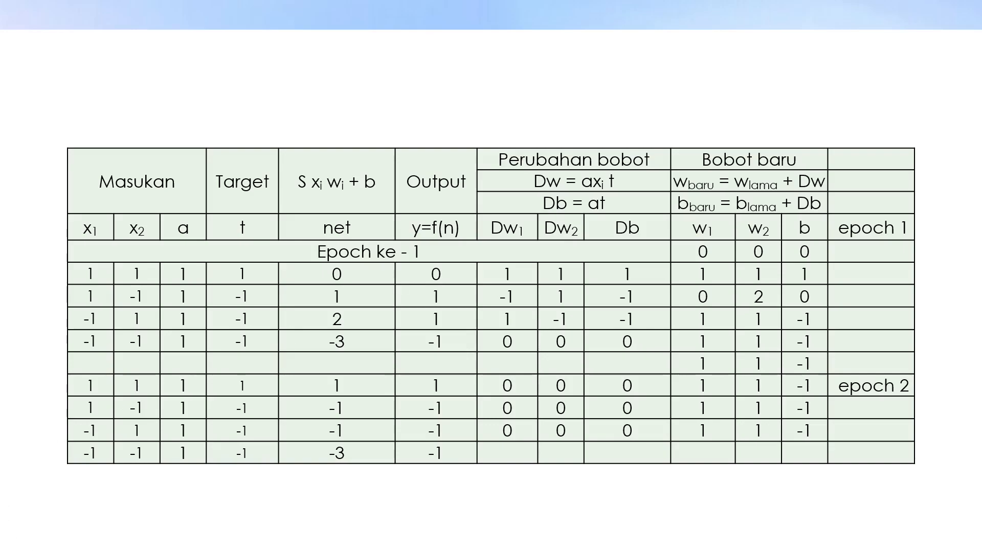
left_click(57, 533)
left_click(55, 440)
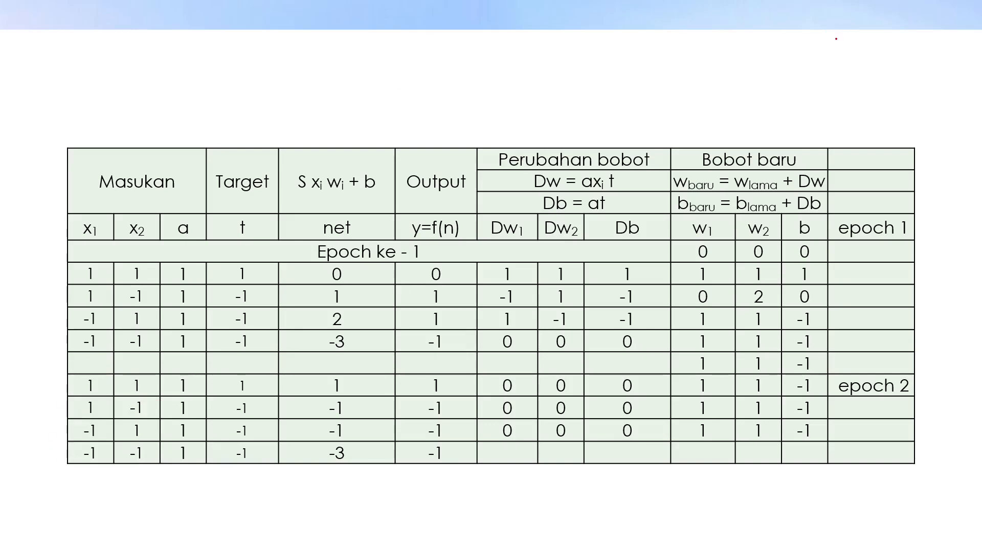